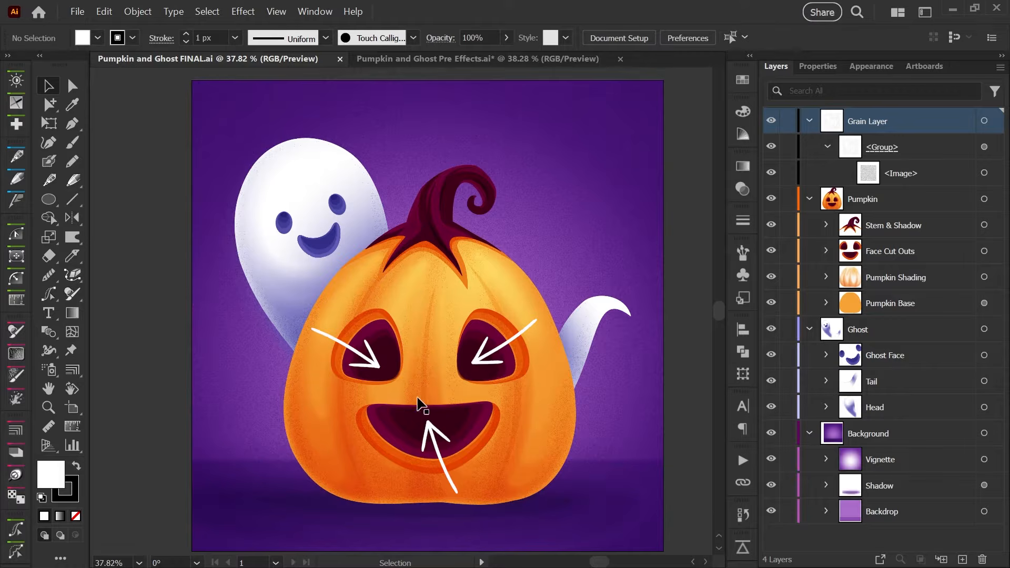
In the Pumpkin and Ghost Pre Effects document, duplicate the pumpkin's left eye cutout in place, directly in front of the original.
left_click(411, 58)
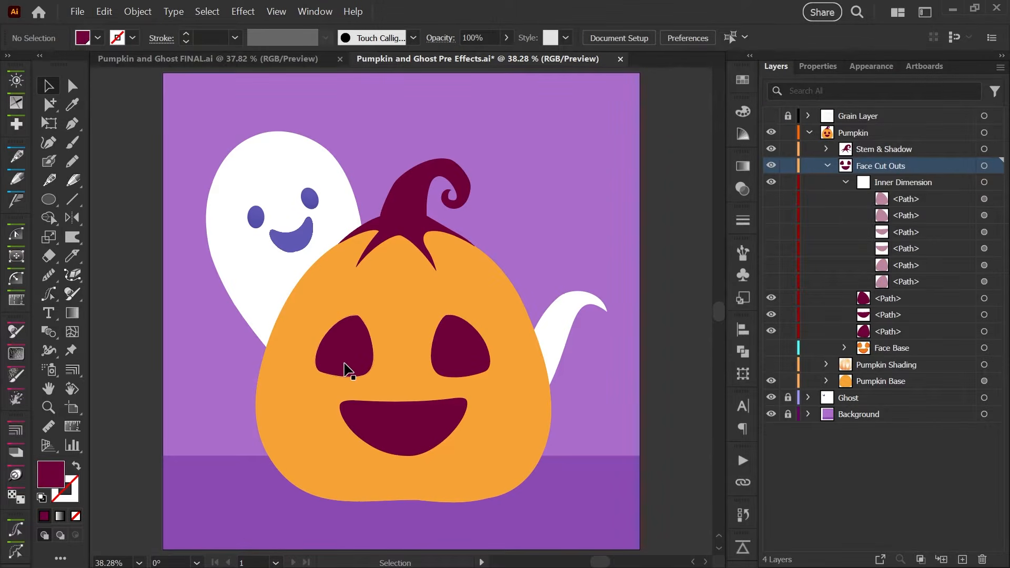
key("z")
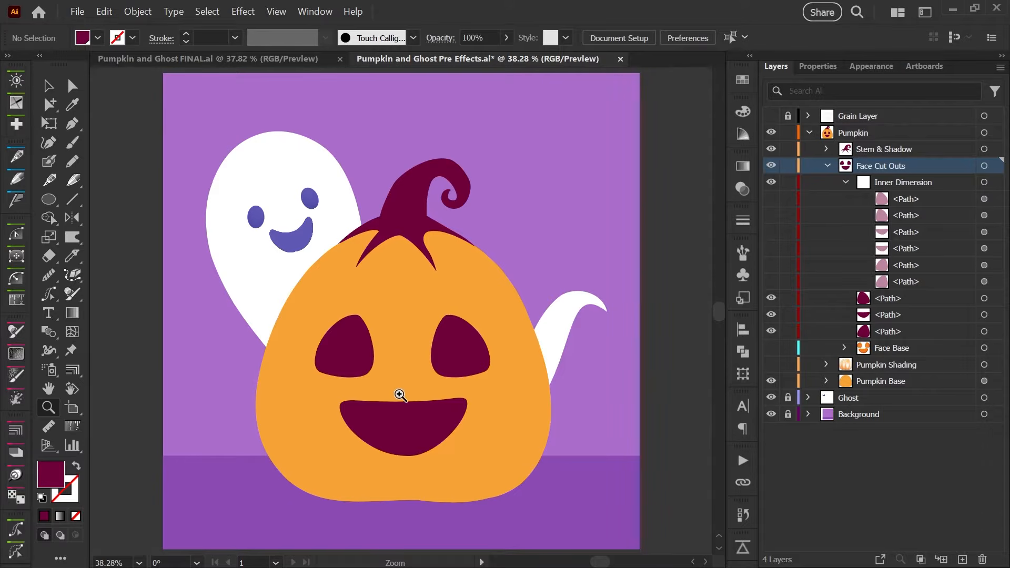
left_click_drag(326, 351, 525, 449)
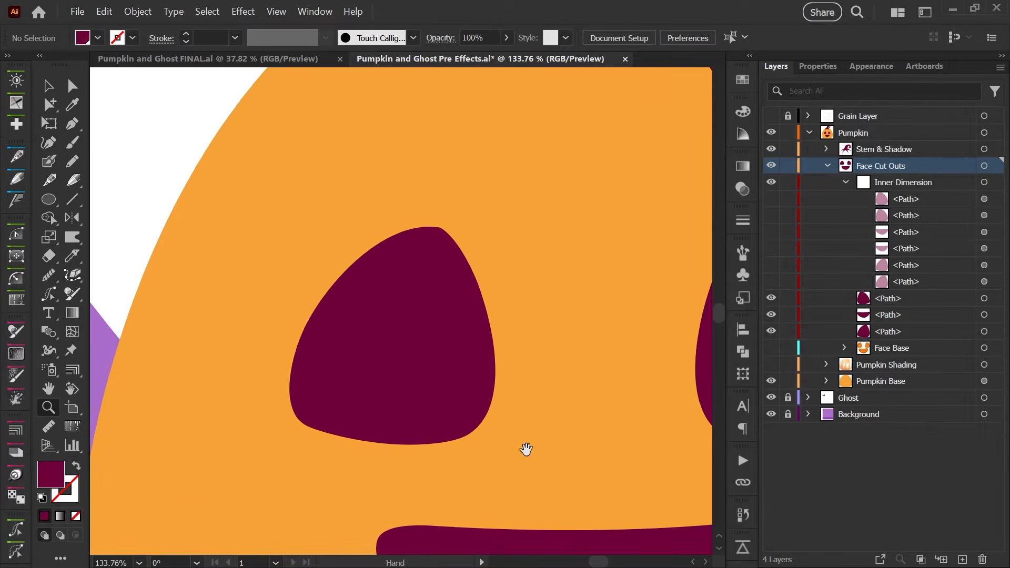
key("v")
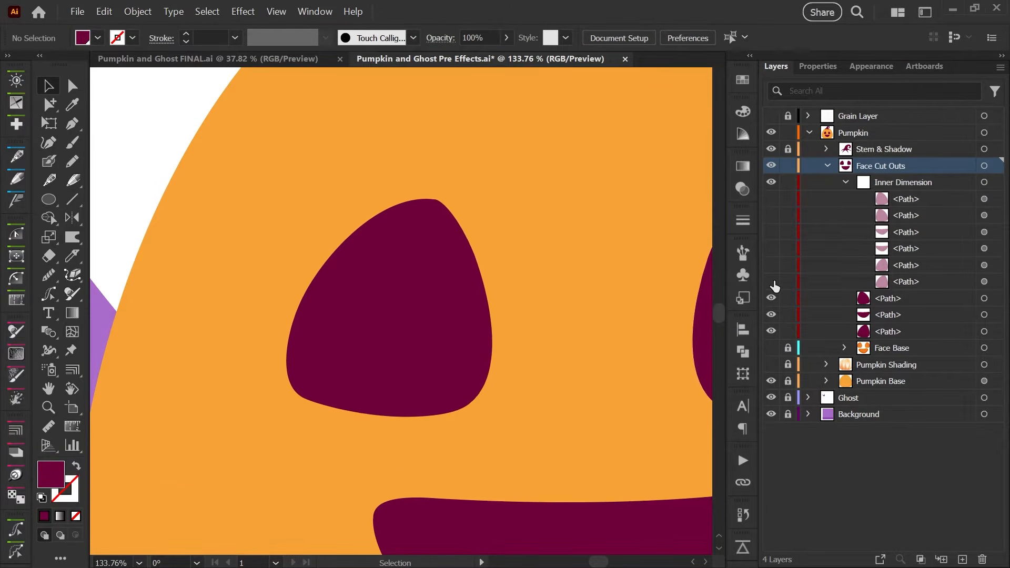
left_click(393, 320)
key("ctrl+c")
key("ctrl+f")
key("a")
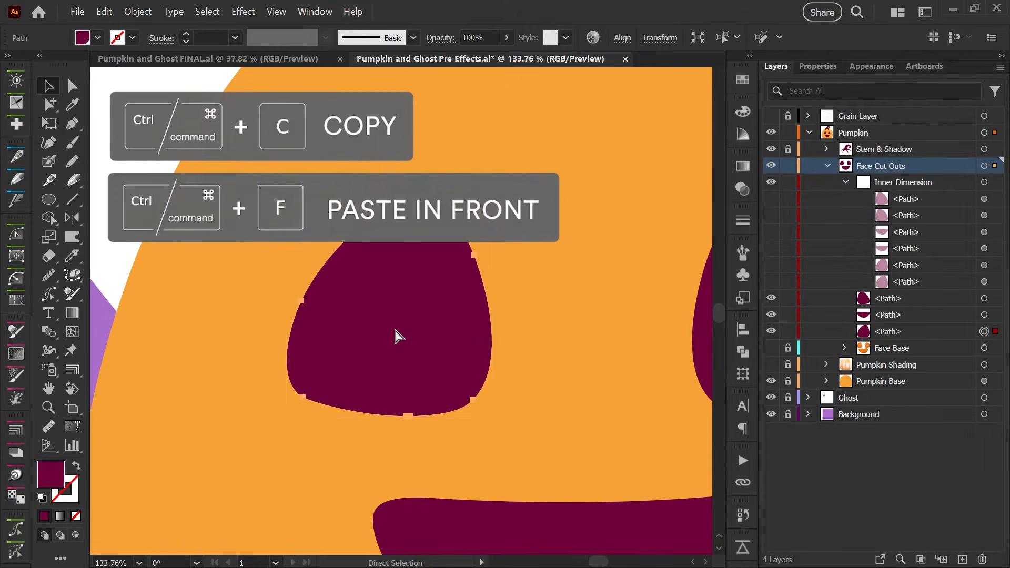
key("ctrl+f")
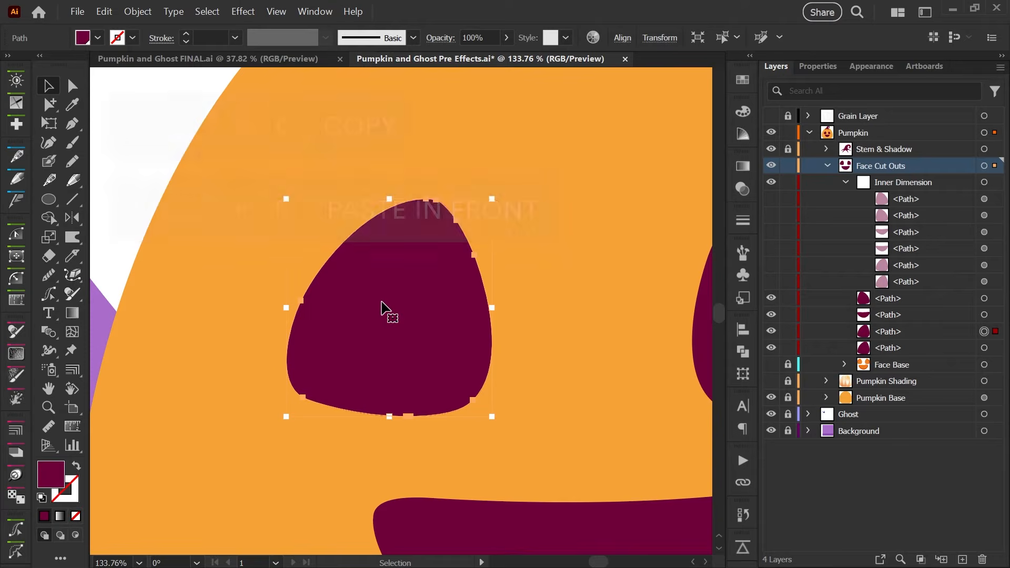
Scale the eye copy down slightly toward its lower-right corner so the original shows along its upper-left edge.
left_click_drag(387, 308, 386, 238)
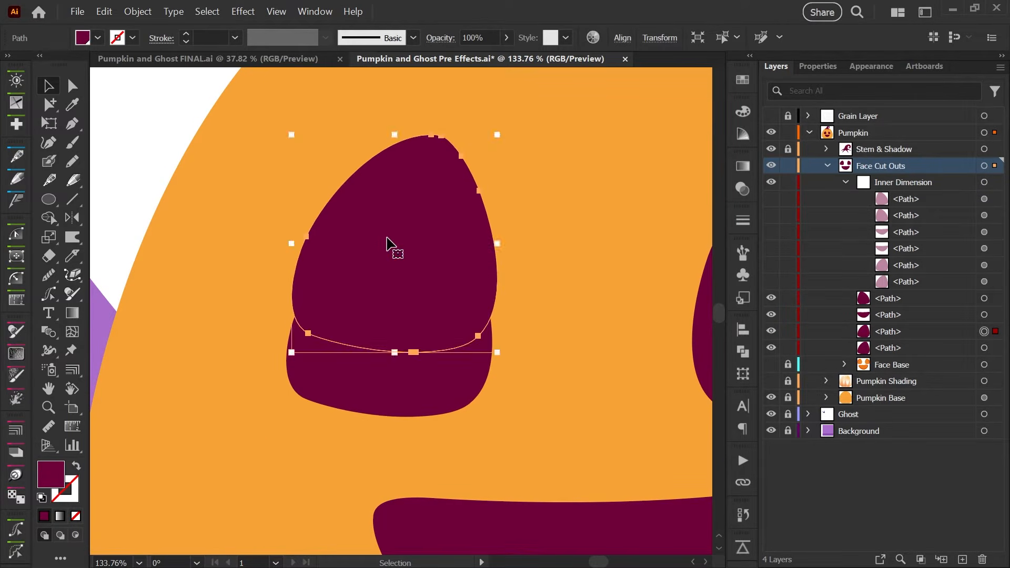
key("ctrl+z")
left_click_drag(288, 201, 314, 229)
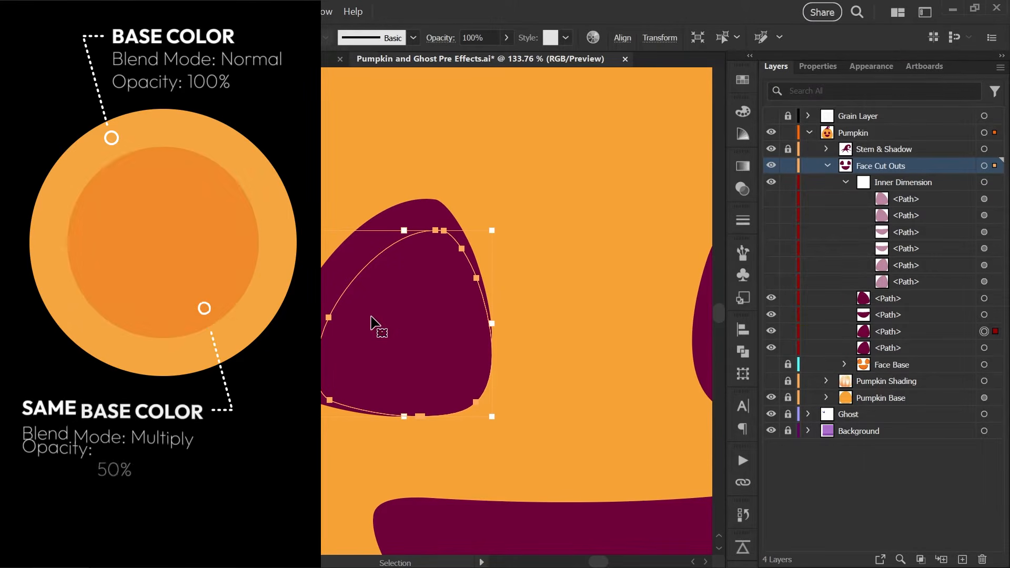
Give the smaller eye copy the Multiply blend mode at 48% opacity and deselect it.
left_click(742, 189)
left_click(589, 178)
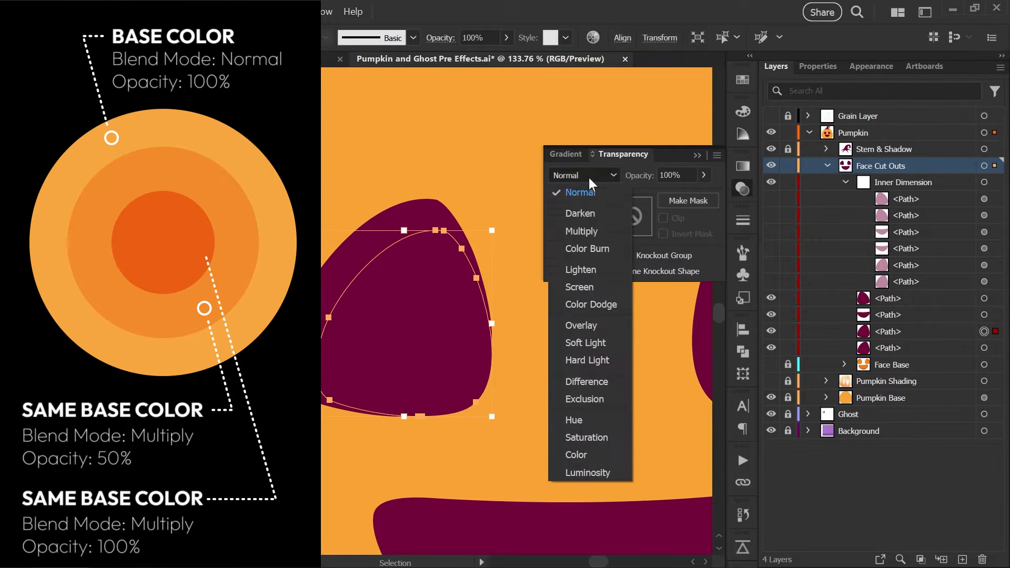
left_click(588, 231)
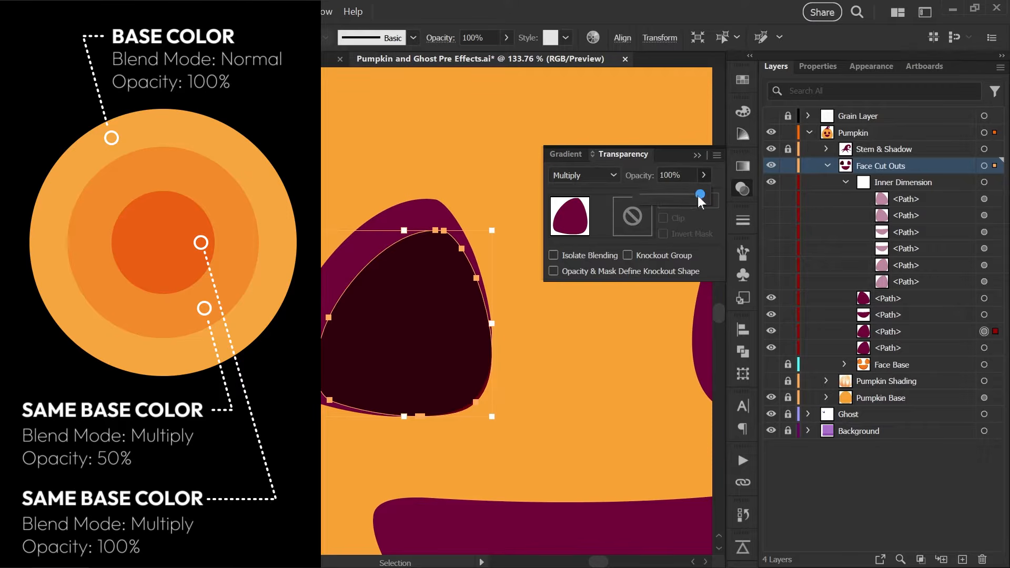
left_click_drag(698, 196, 668, 194)
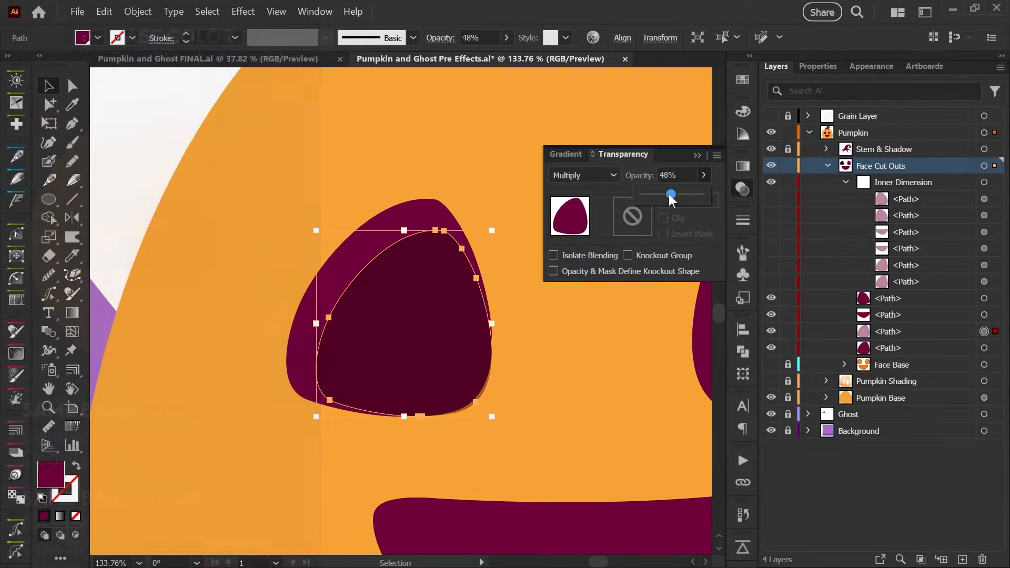
left_click(743, 191)
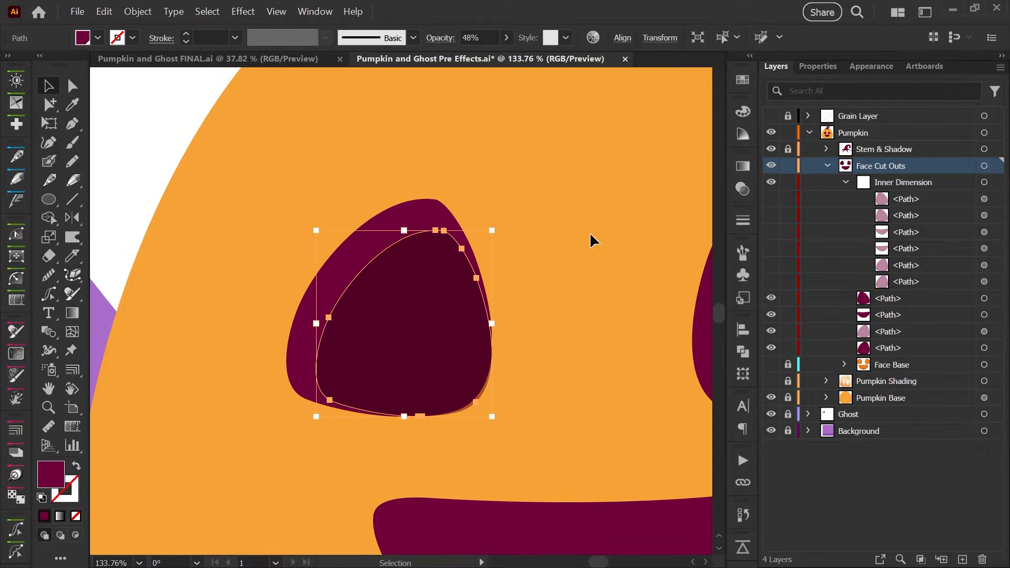
left_click(589, 232)
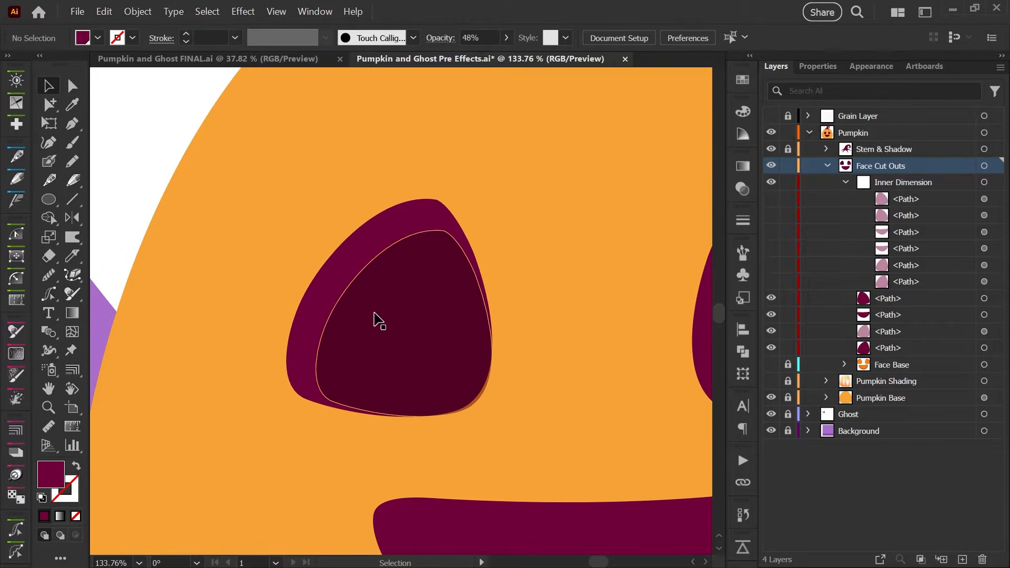
Duplicate the eye's Multiply shape in front and scale the copy down toward the lower-right corner as a second stepped shadow.
left_click(421, 346)
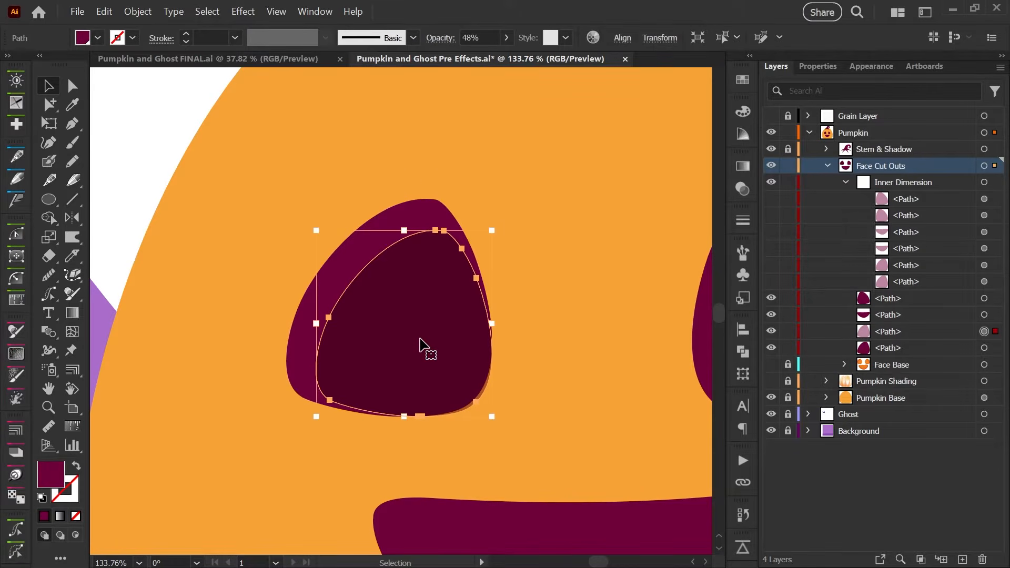
key("ctrl+c")
key("ctrl+f")
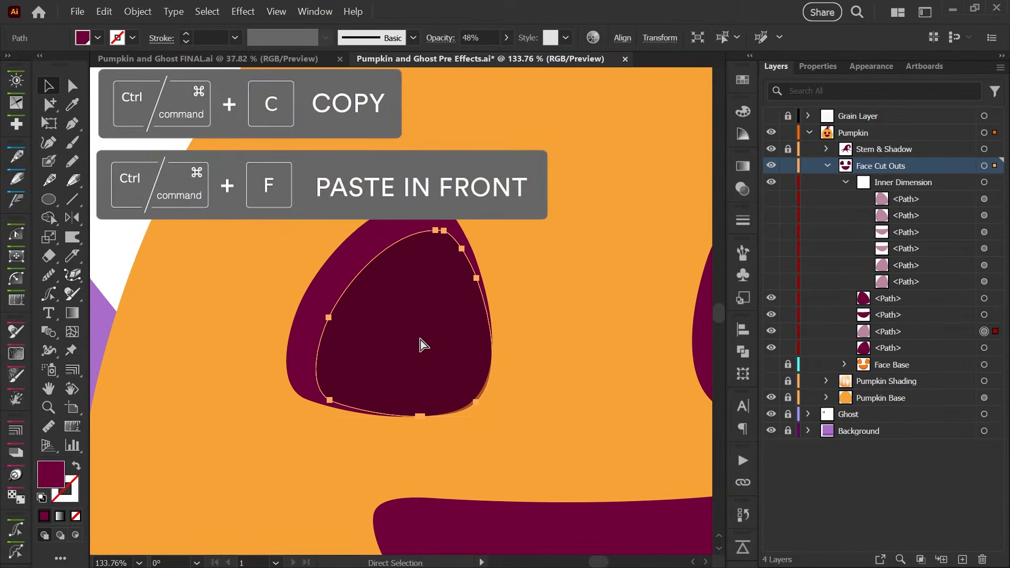
key("ctrl+c")
key("ctrl+f")
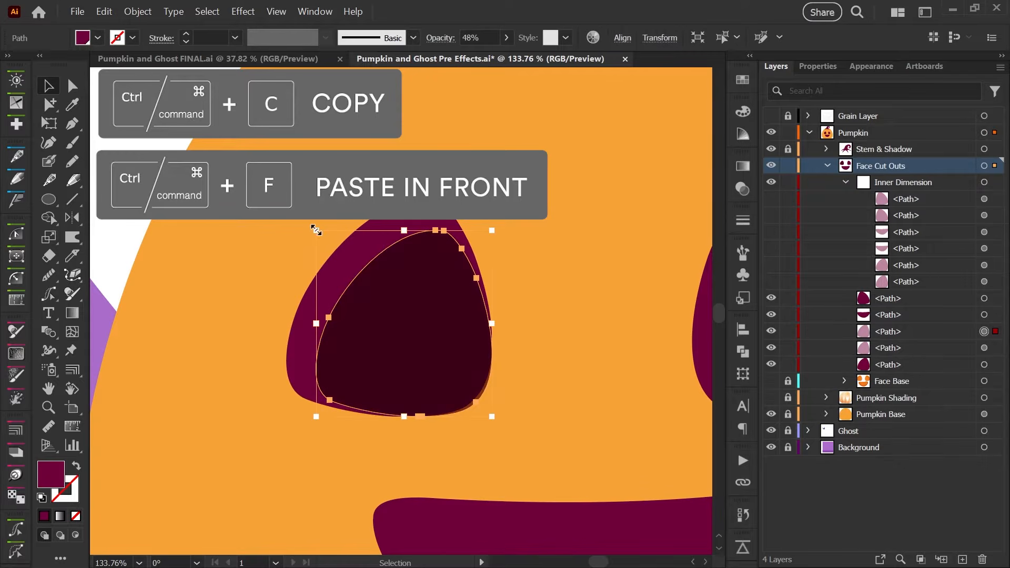
left_click_drag(316, 230, 360, 266)
left_click(498, 321)
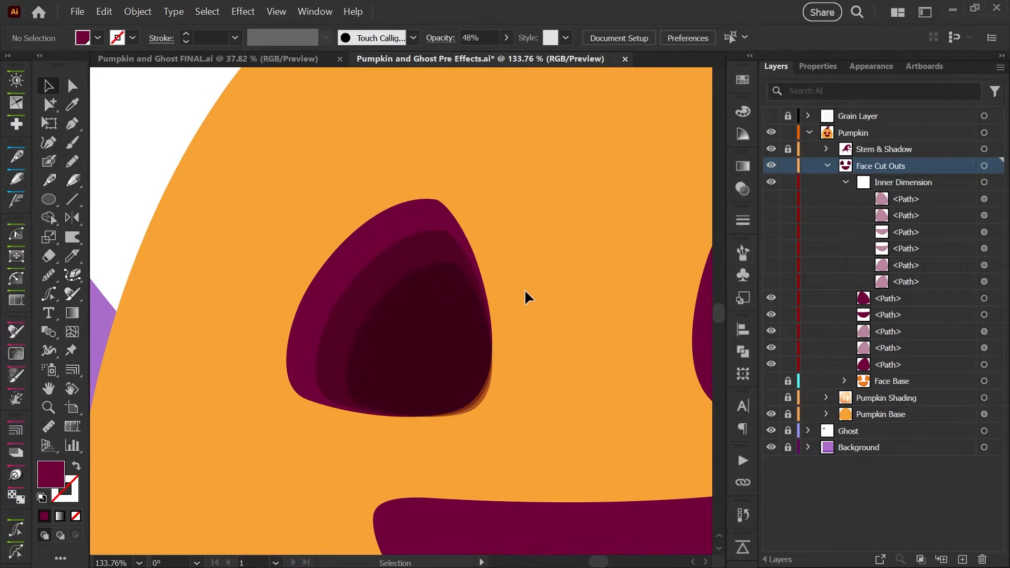
Examine the stacked shadow shapes inside the left eye up close and against the whole pumpkin face.
left_click(452, 390)
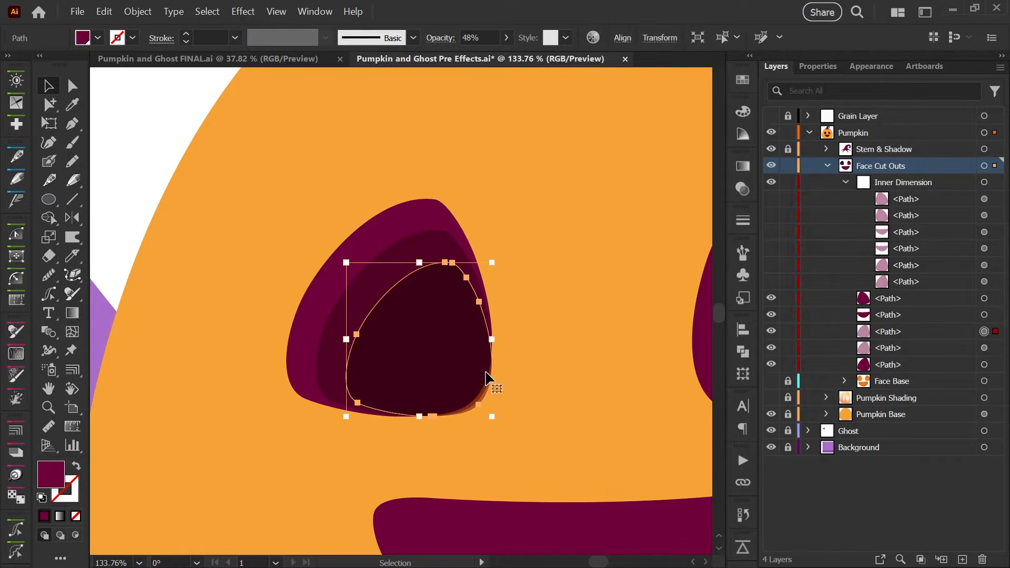
left_click(572, 349)
key("z")
left_click(550, 348, "alt")
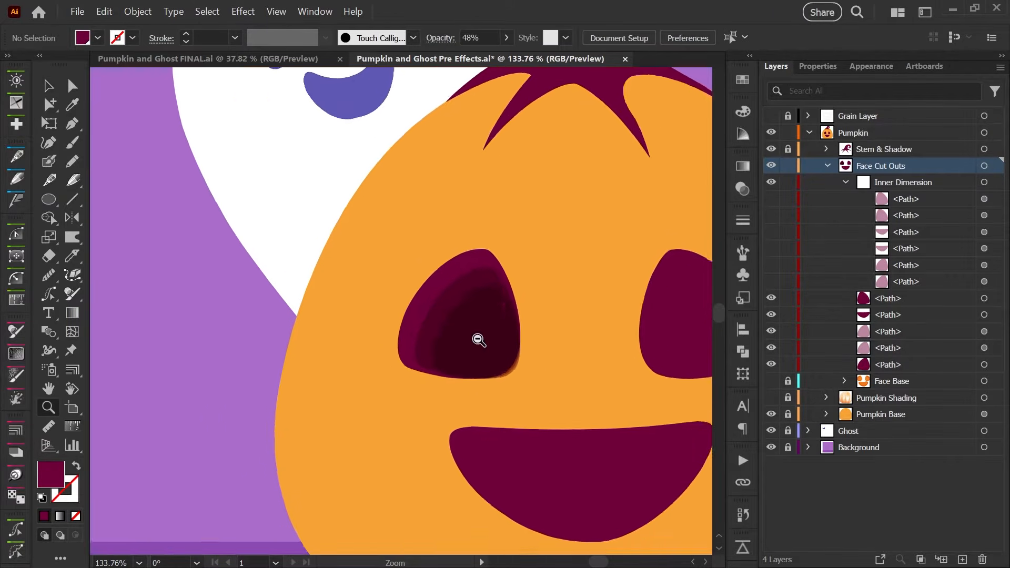
left_click_drag(478, 340, 379, 337)
left_click_drag(544, 386, 392, 359)
left_click_drag(482, 361, 468, 360)
left_click_drag(513, 402, 509, 419)
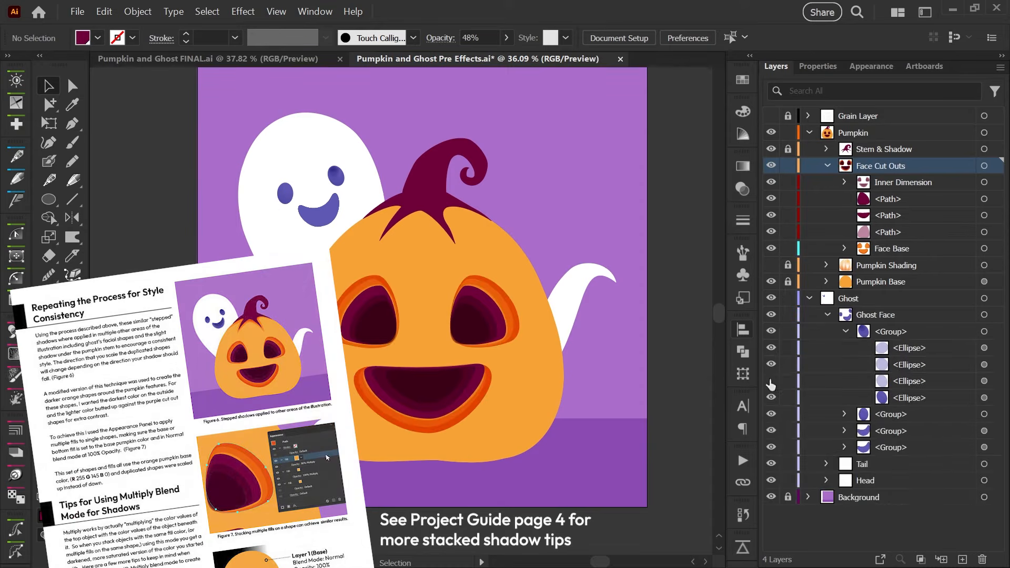
Expand the ghost face groups and the Stem & Shadow sublayer, and show their stepped shadow shapes.
left_click(844, 414)
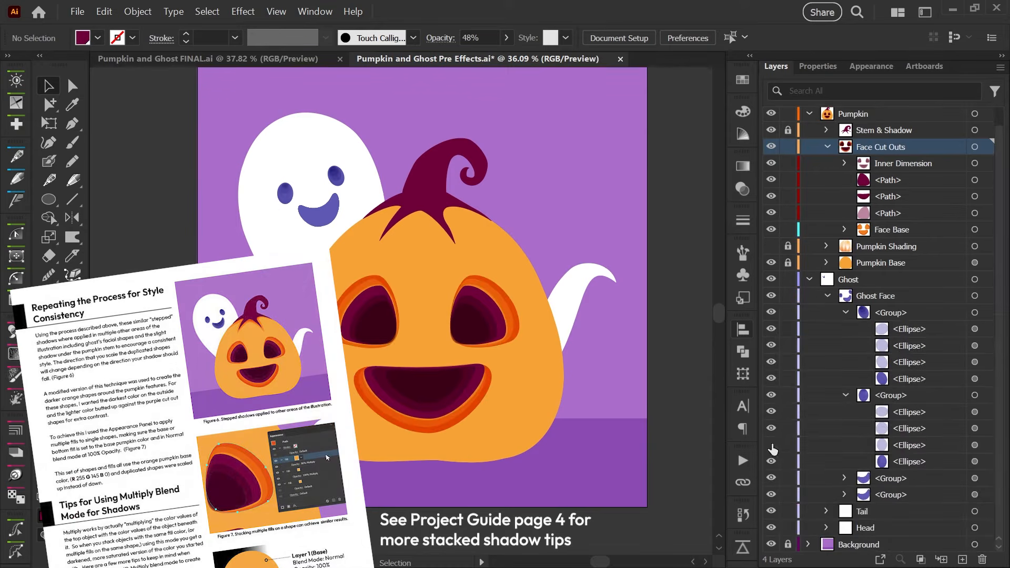
left_click(844, 466)
left_click(844, 494)
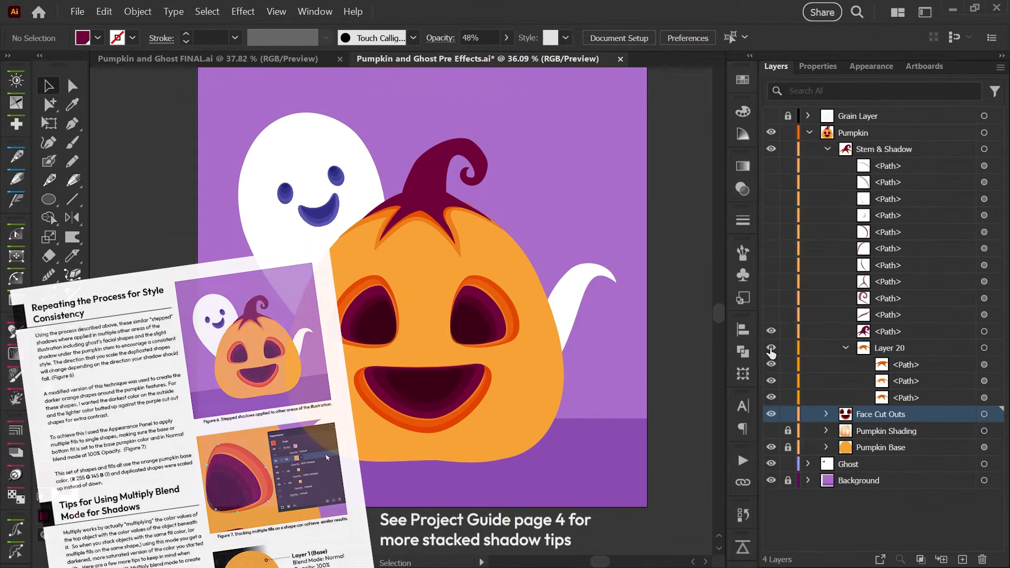
left_click(827, 149)
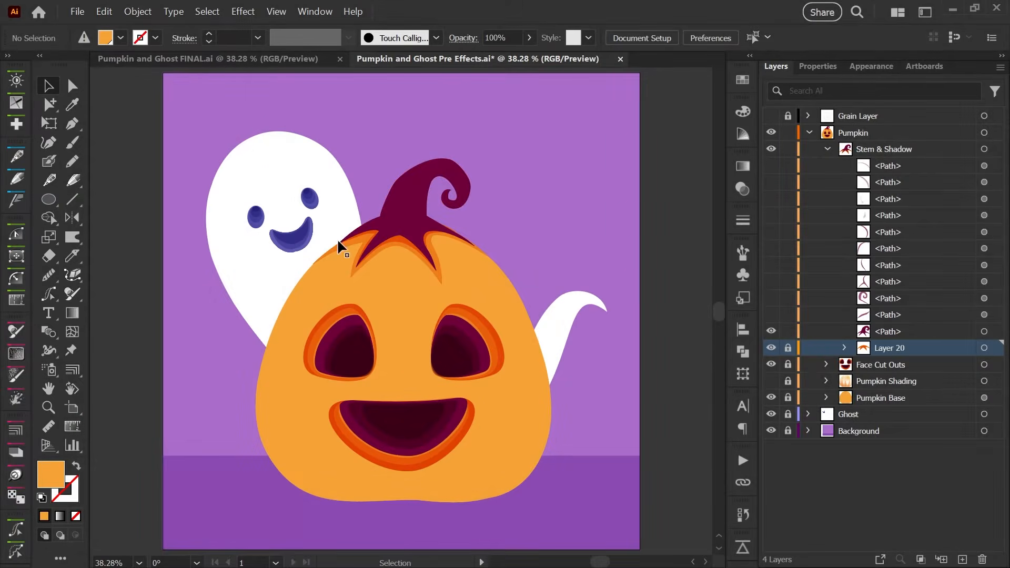
Examine the stem's shading paths and its base path in the Pumpkin and Ghost FINAL document.
left_click(200, 58)
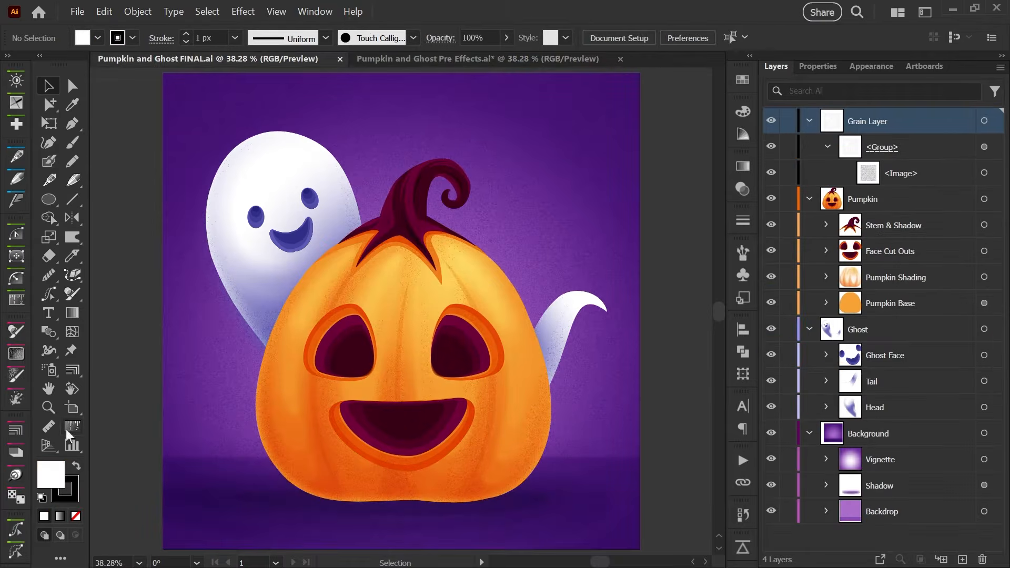
left_click(48, 408)
left_click_drag(428, 189, 542, 291)
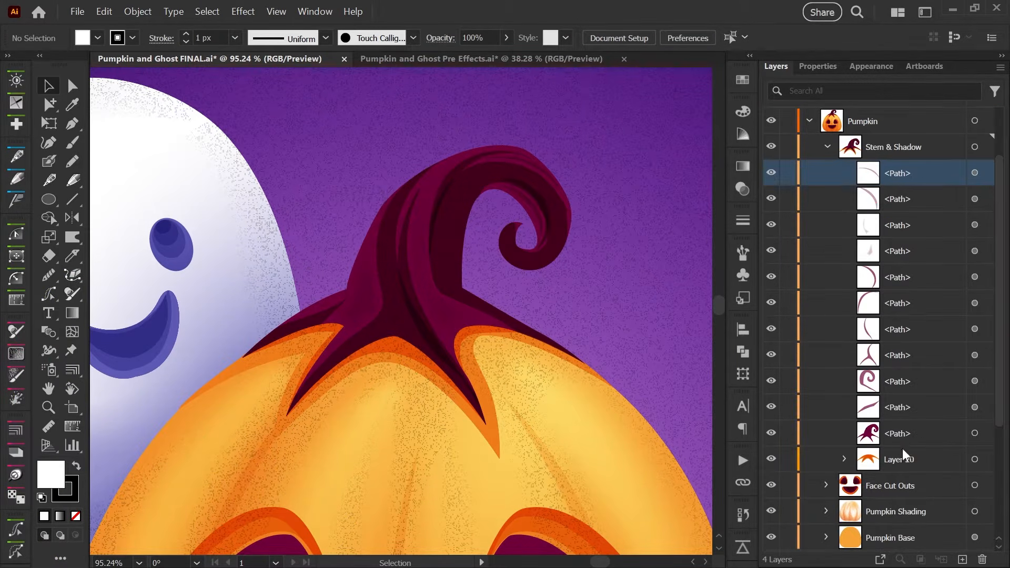
left_click(905, 439)
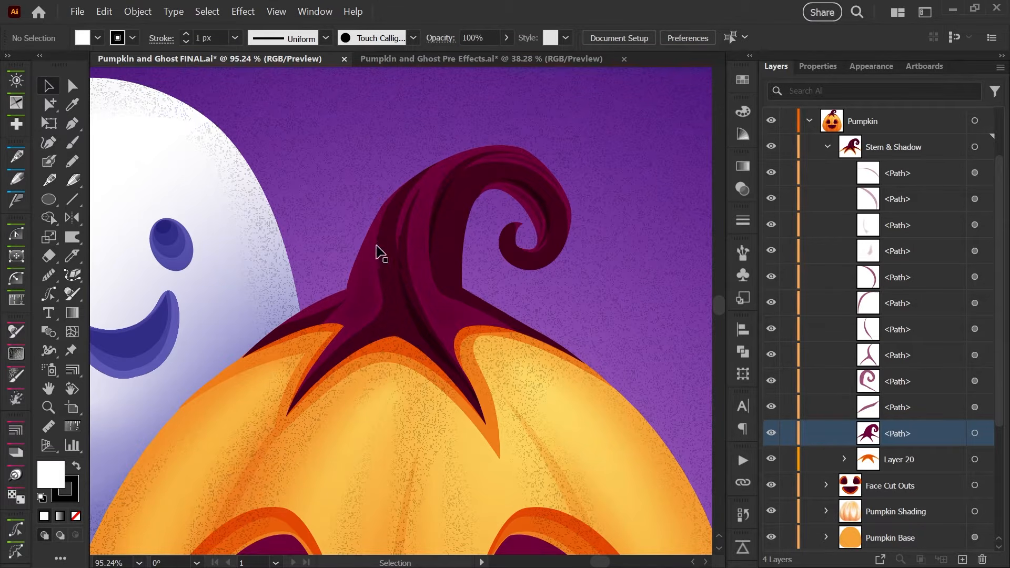
Return to the Pumpkin and Ghost Pre Effects document and duplicate the pumpkin stem in place, in front of the original.
left_click(424, 62)
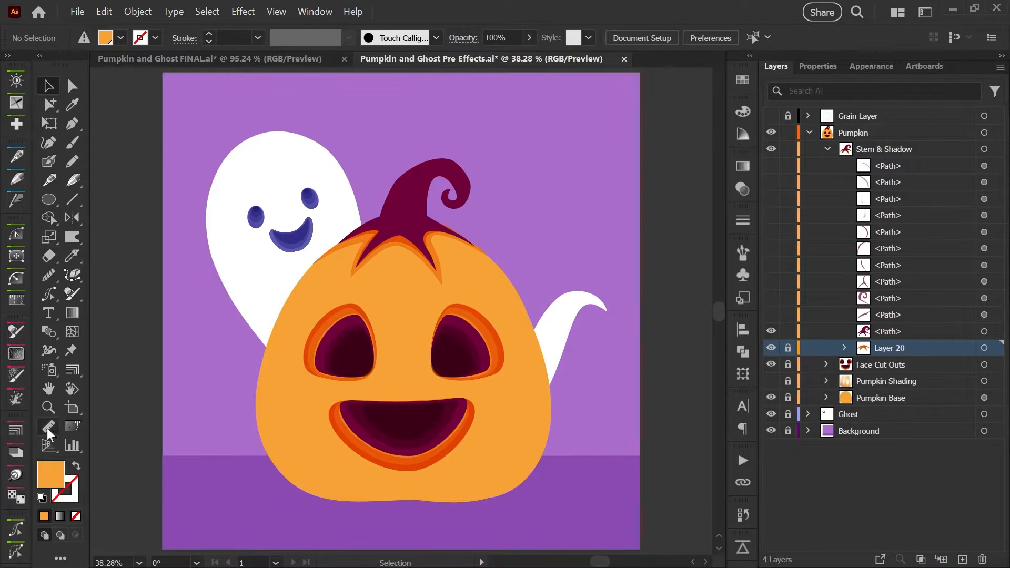
left_click(48, 408)
left_click_drag(426, 207, 503, 352)
key("space")
key("a")
left_click(415, 265)
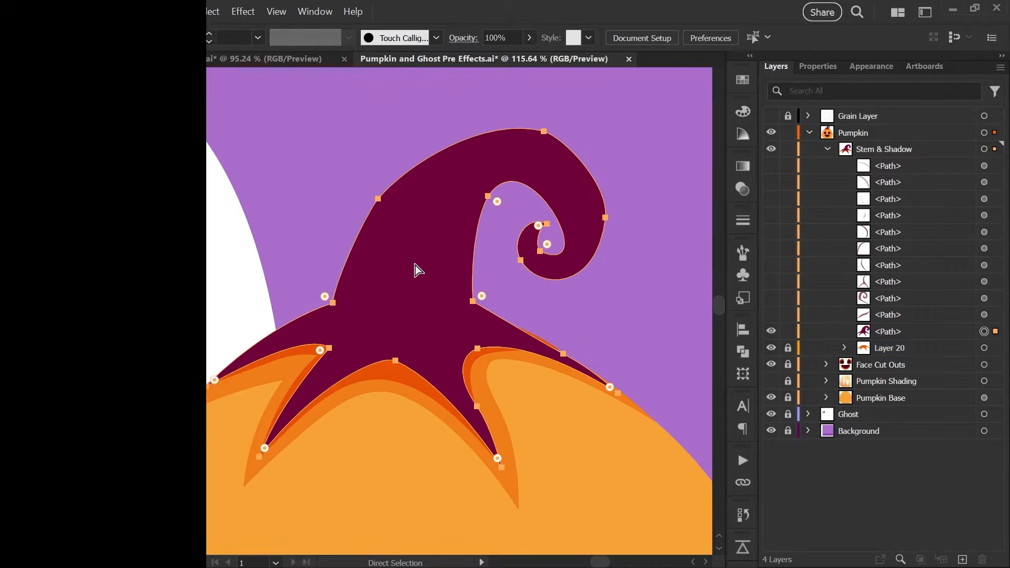
key("ctrl+c")
key("ctrl+f")
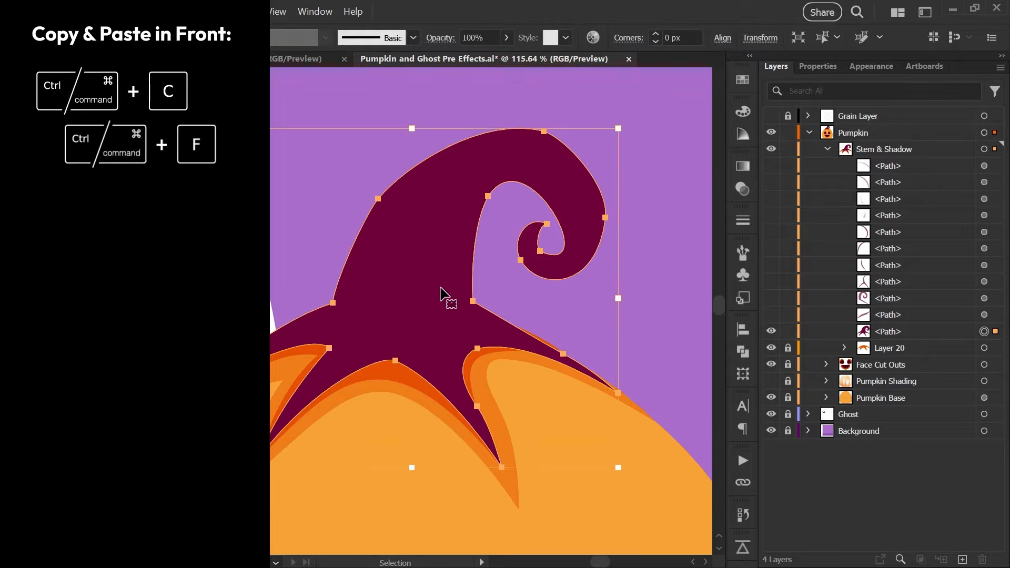
Set the stem copy's blend mode to Multiply and its opacity to 48%.
left_click(742, 189)
left_click(584, 176)
left_click(573, 230)
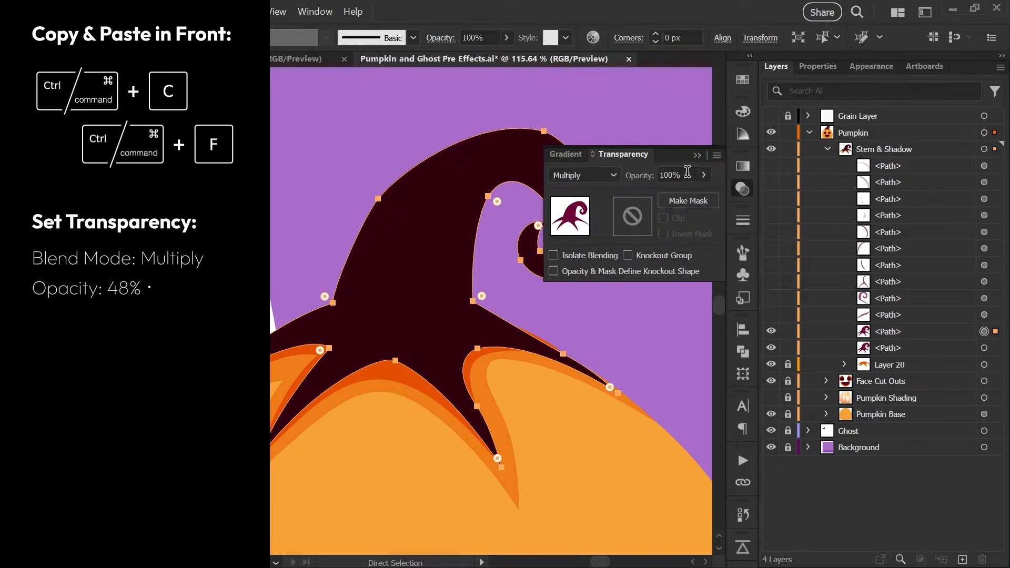
left_click(675, 175)
type("48")
key("Return")
left_click(742, 190)
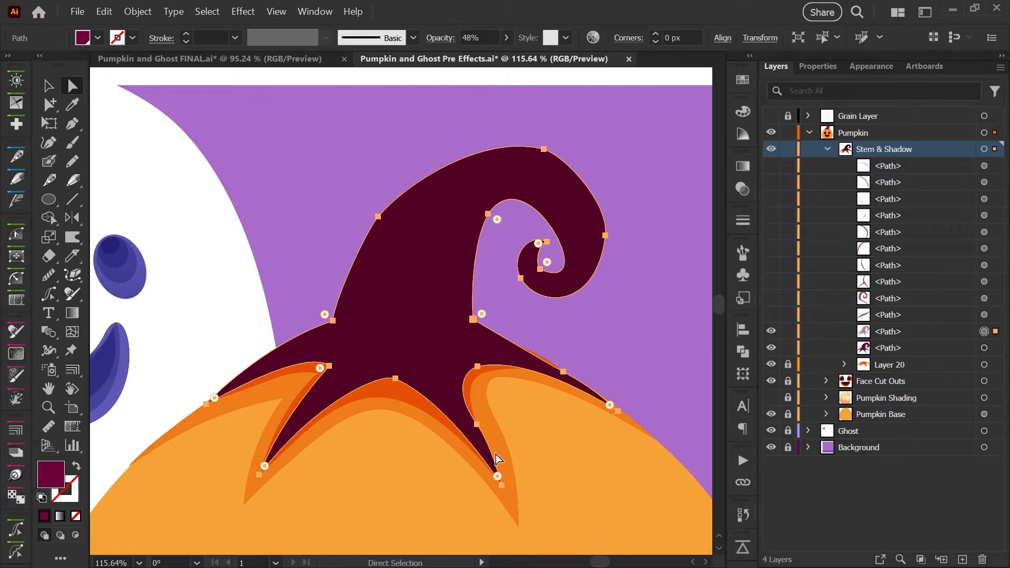
Divide the stem copy with the Knife tool along two curved cuts running from the stem's lower edge to its top edge.
left_click(72, 256)
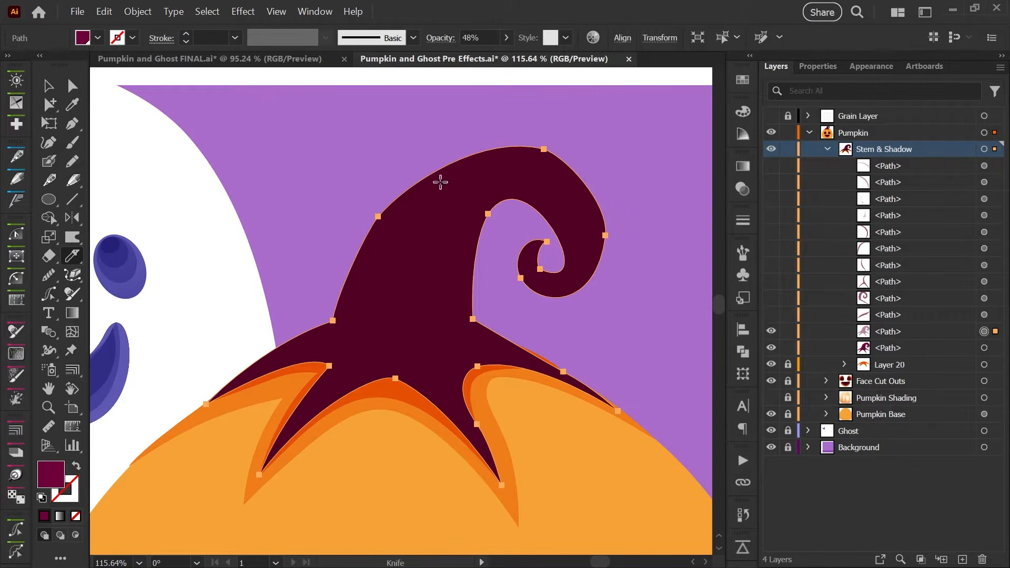
mouse_move(459, 384)
left_mouse_down()
mouse_move(422, 255)
mouse_move(469, 151)
left_mouse_up()
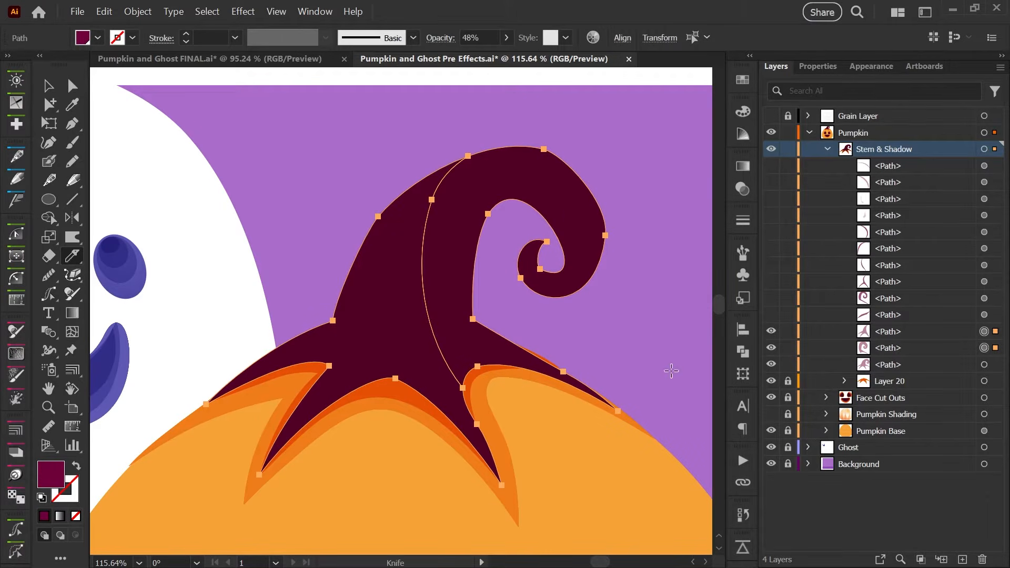
mouse_move(495, 360)
left_mouse_down()
mouse_move(492, 164)
mouse_move(642, 198)
left_mouse_up()
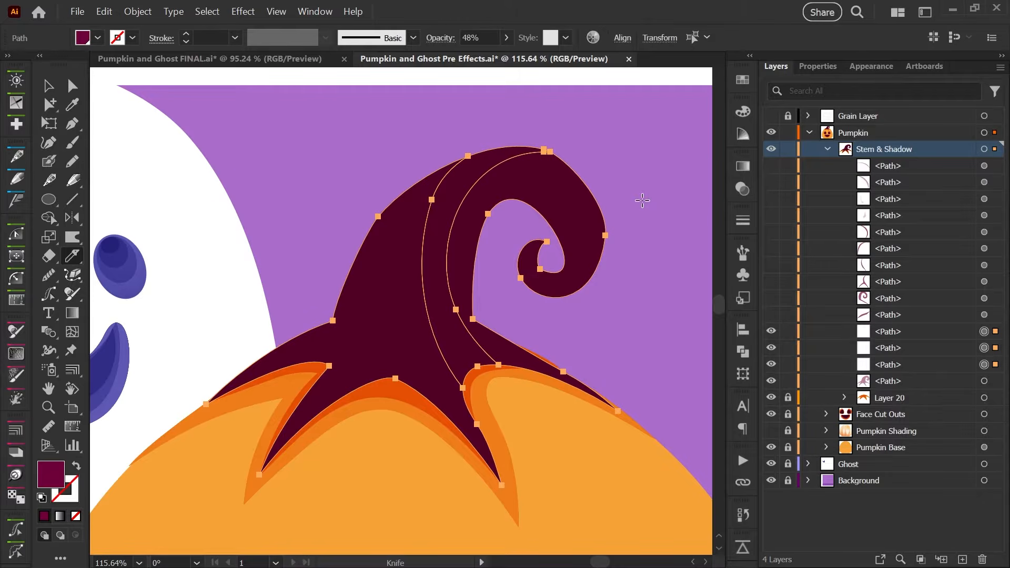
left_click(73, 87)
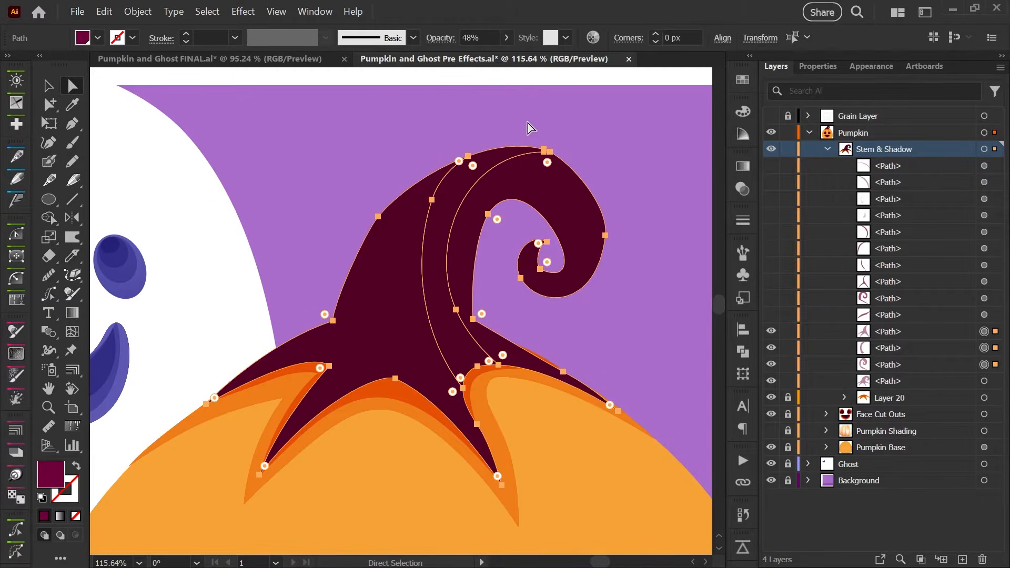
Delete the stem copy's strip between the two curved cuts and knife its left piece from the pointed lower-left foot to the top edge.
left_click(475, 171)
key("Delete")
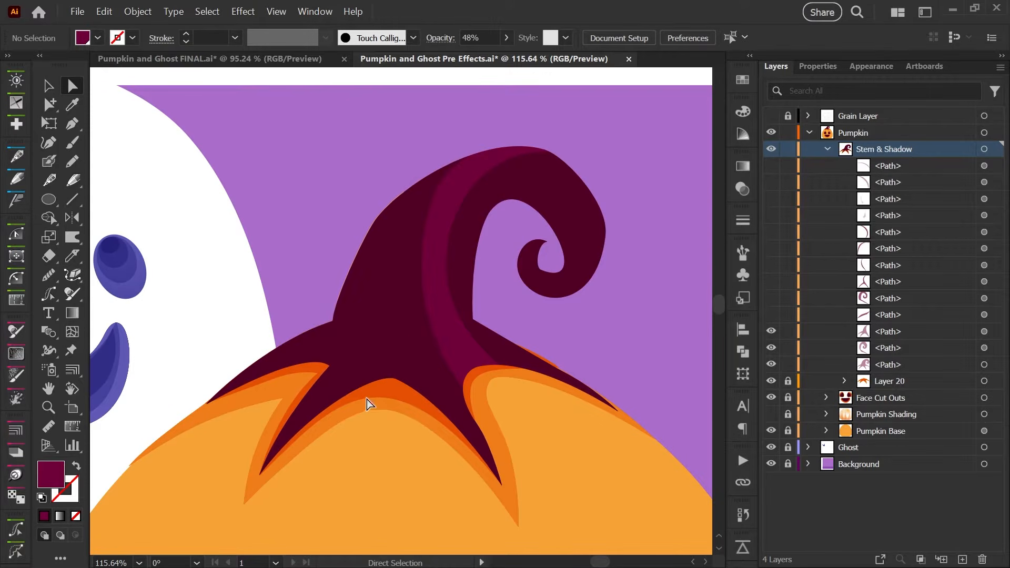
left_click(365, 356)
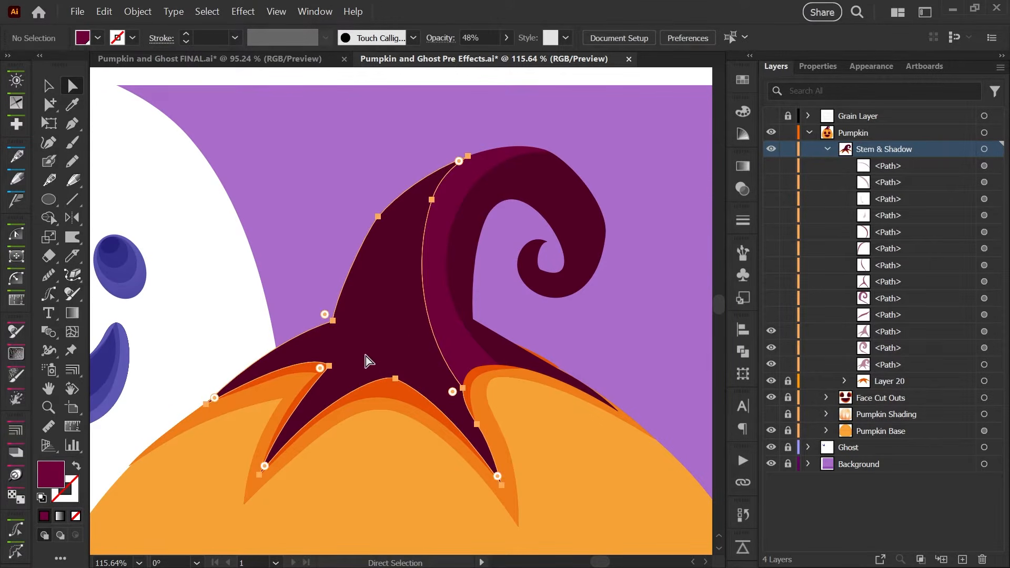
left_click(74, 256)
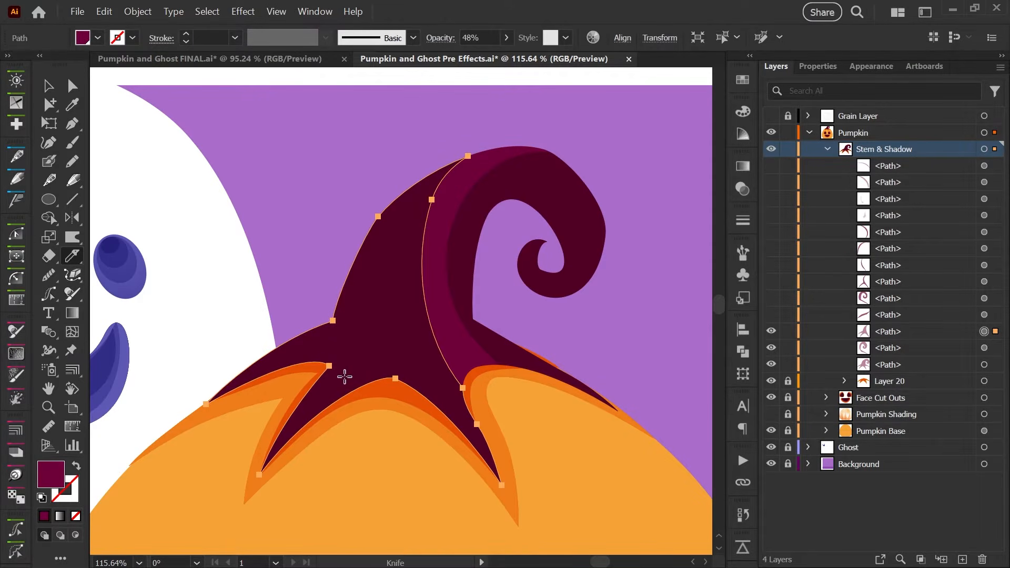
left_click_drag(261, 451, 414, 182)
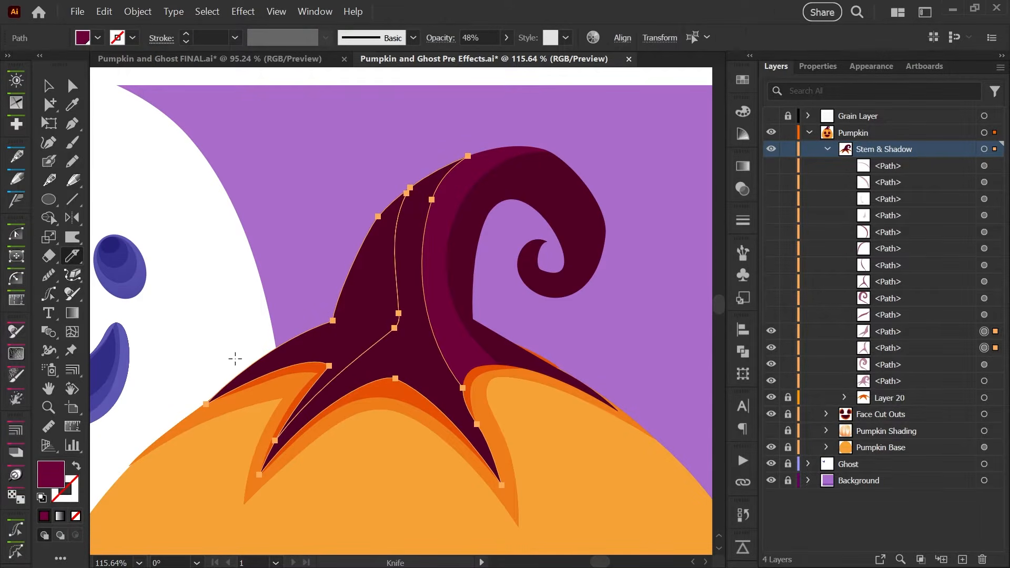
Knife across the stem copy's far-left foot and delete the outer-left section above the cut.
mouse_move(235, 358)
left_mouse_down()
mouse_move(341, 330)
mouse_move(296, 370)
left_mouse_up()
left_click(70, 89)
left_click(312, 199)
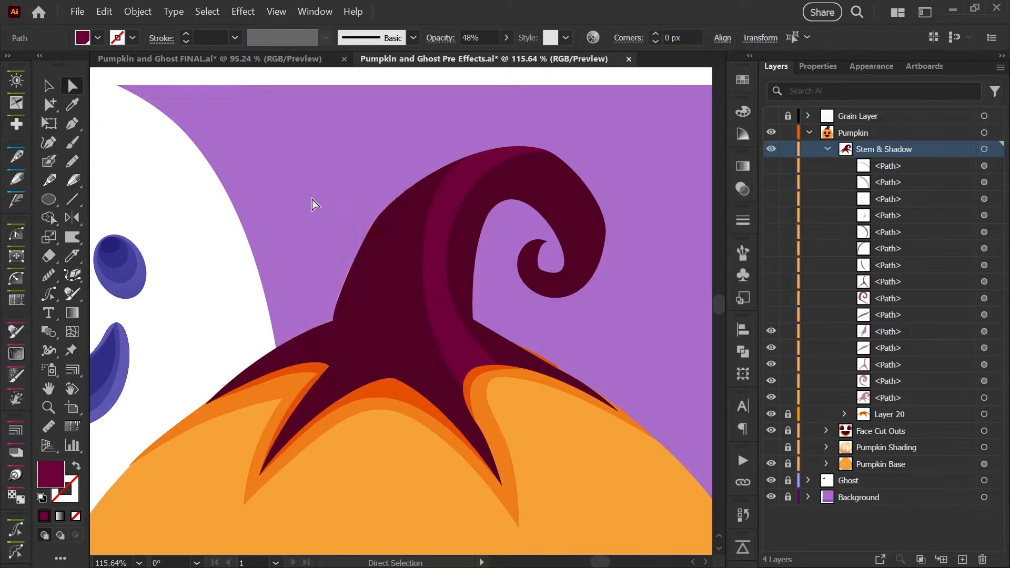
left_click(372, 286)
key("Delete")
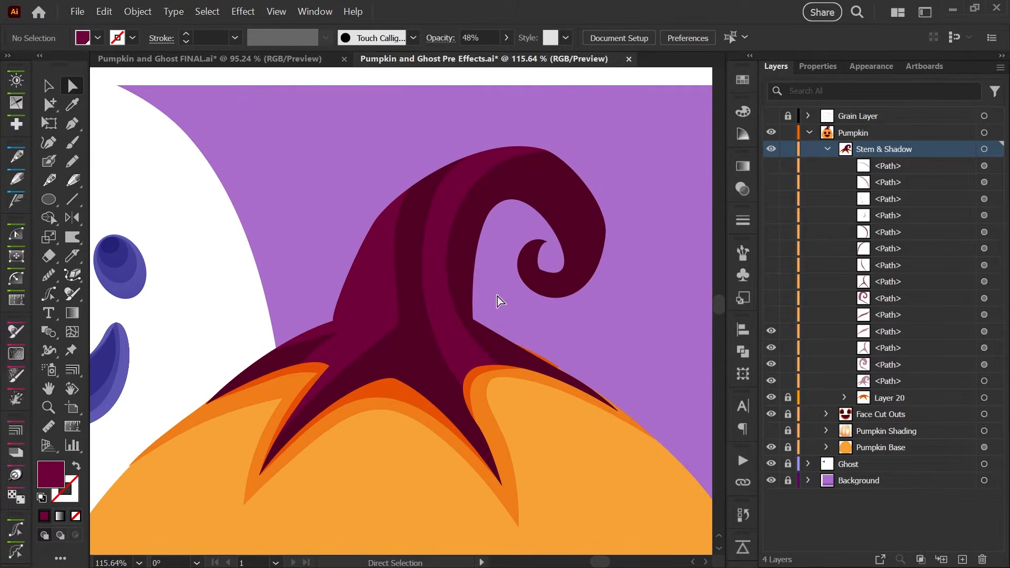
Reshape the outer edge of the stem's left shadow into a smoother curve by adjusting its anchor points and handles.
left_click(419, 352)
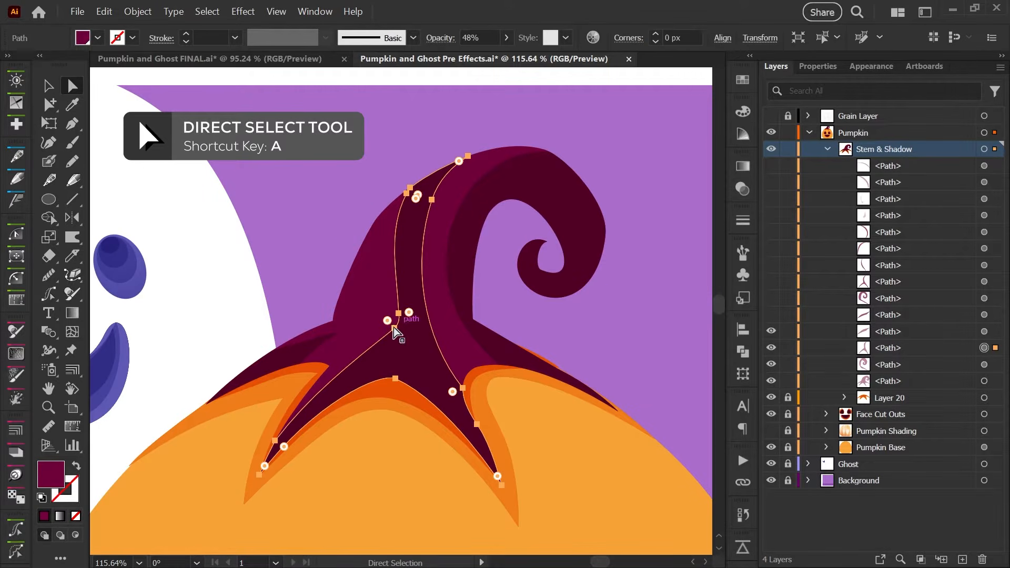
left_click_drag(395, 330, 388, 305)
left_click_drag(407, 195, 401, 207)
left_click(286, 37)
left_click_drag(387, 266, 382, 231)
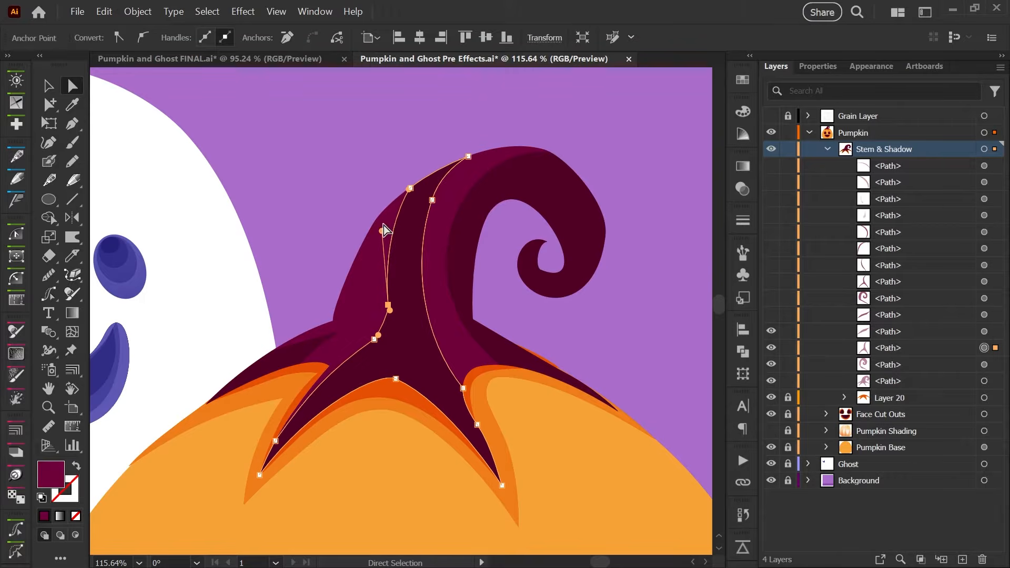
Extend the left shadow's tip along the stem's top edge and pull the curl shadow's outer edge inward.
left_click_drag(468, 157, 490, 149)
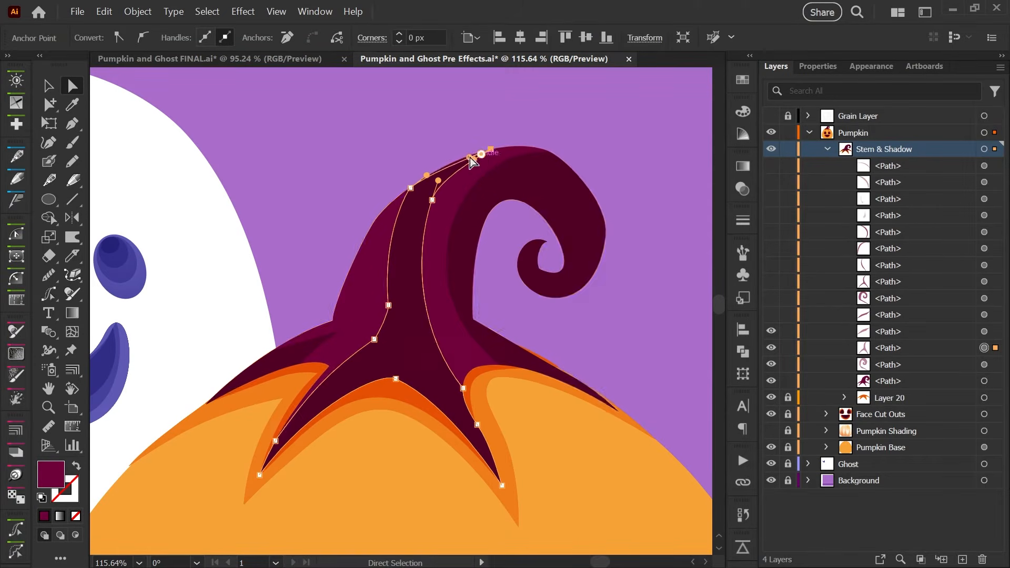
left_click_drag(462, 326, 434, 339)
left_click(119, 43)
left_click_drag(425, 143, 380, 149)
left_click_drag(502, 144, 494, 152)
left_click_drag(509, 143, 511, 158)
left_click(525, 421)
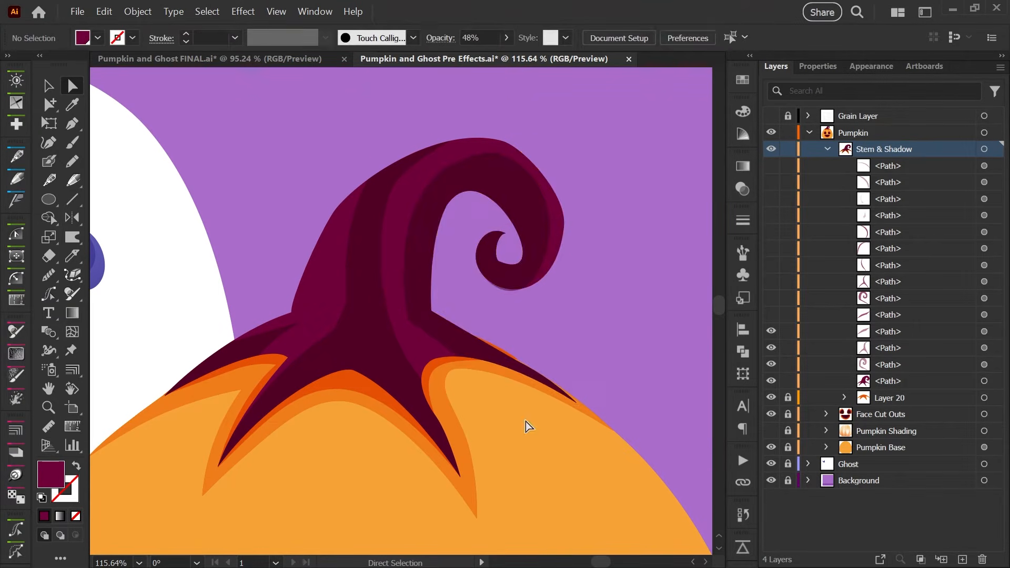
Delete the three remaining knife-cut shadow pieces from the stem, leaving its flat base shape.
left_click(341, 337)
key("Delete")
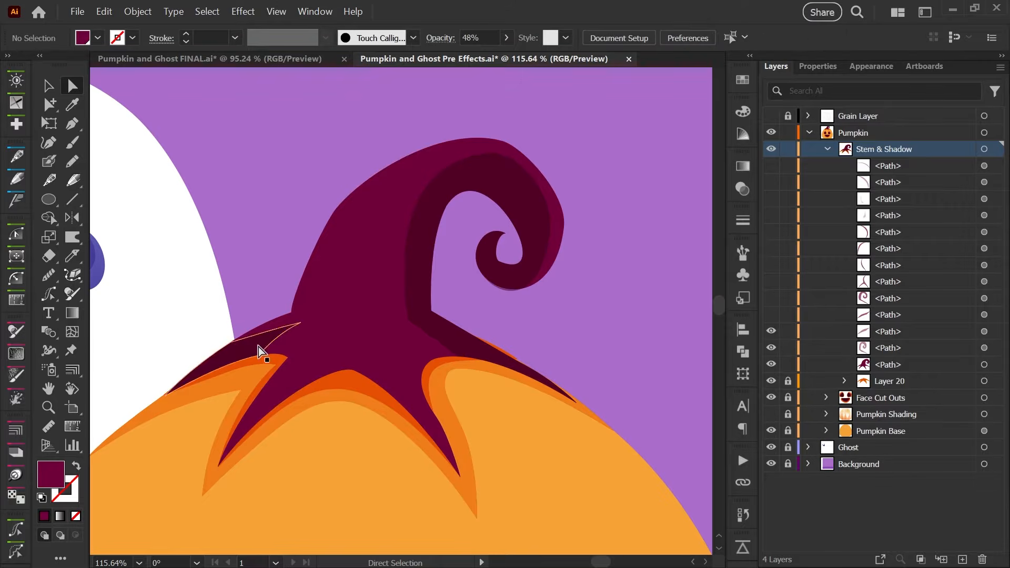
left_click(258, 346)
key("Delete")
left_click(519, 229)
key("Delete")
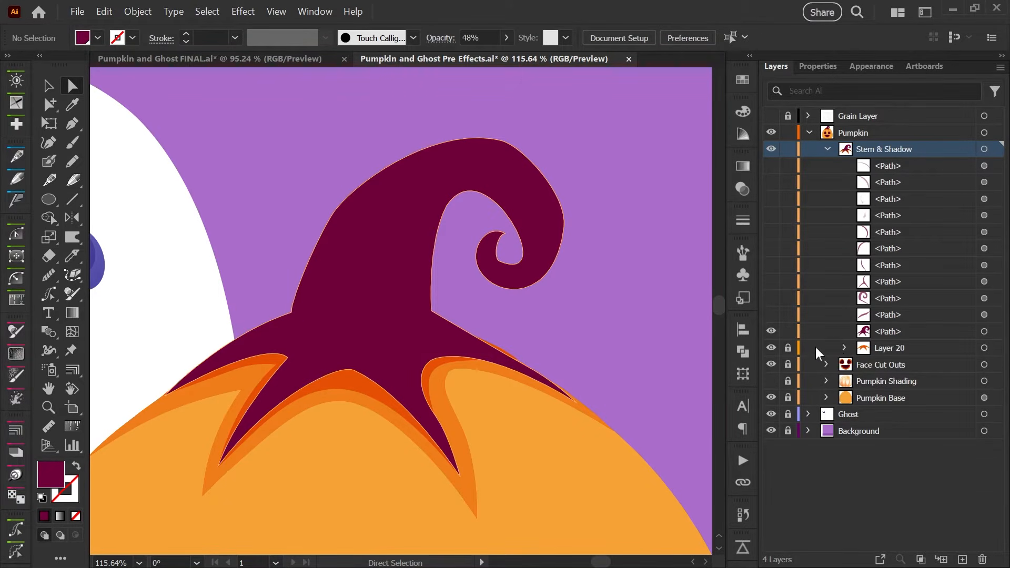
Show the three hidden main shadow paths directly above the stem's base path in Stem & Shadow.
left_click(770, 314)
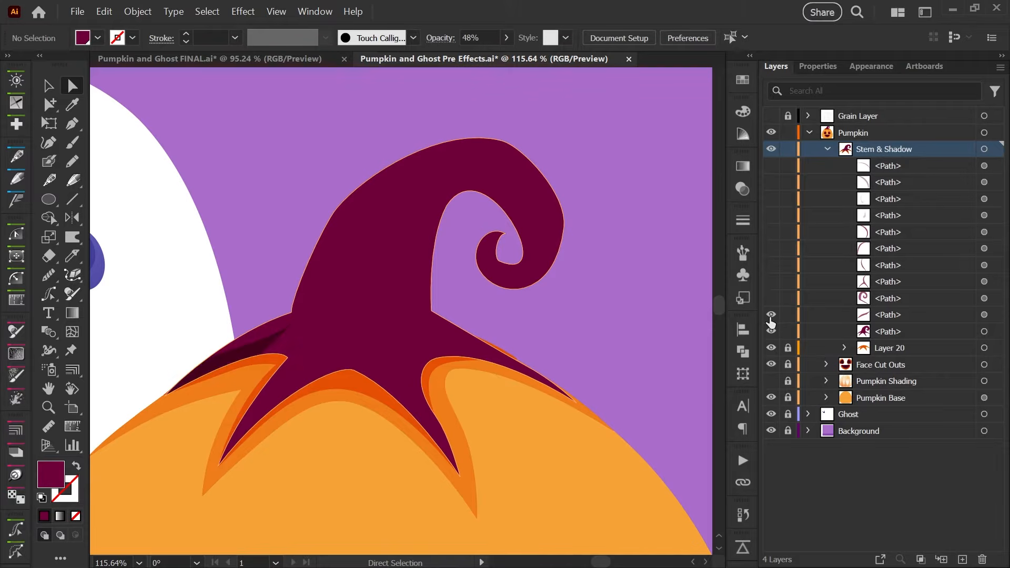
left_click(771, 298)
left_click(770, 281)
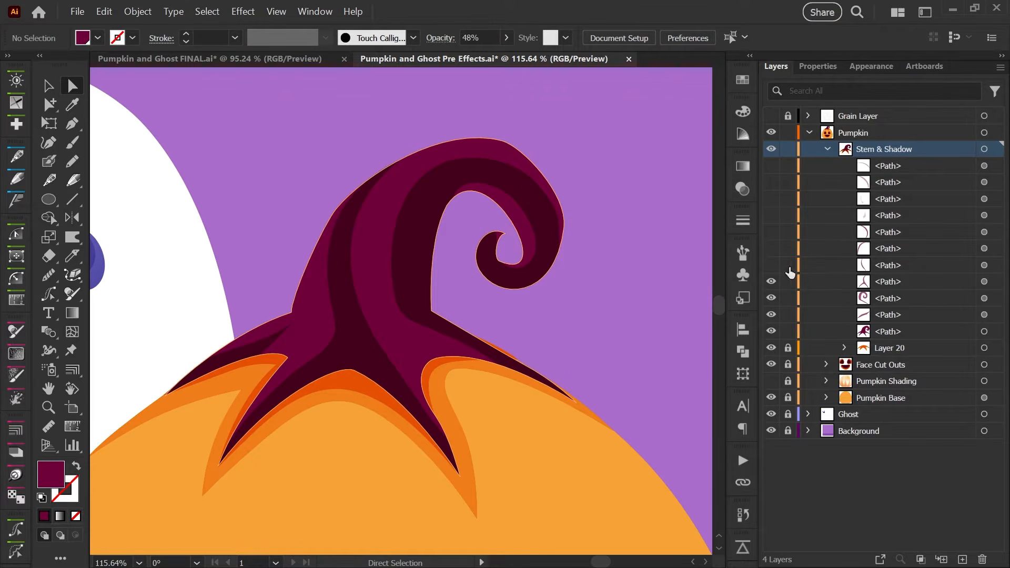
Show the slim curved detail shadow running down the stem's middle and check its blend mode and opacity.
left_click(771, 265)
left_click(984, 265)
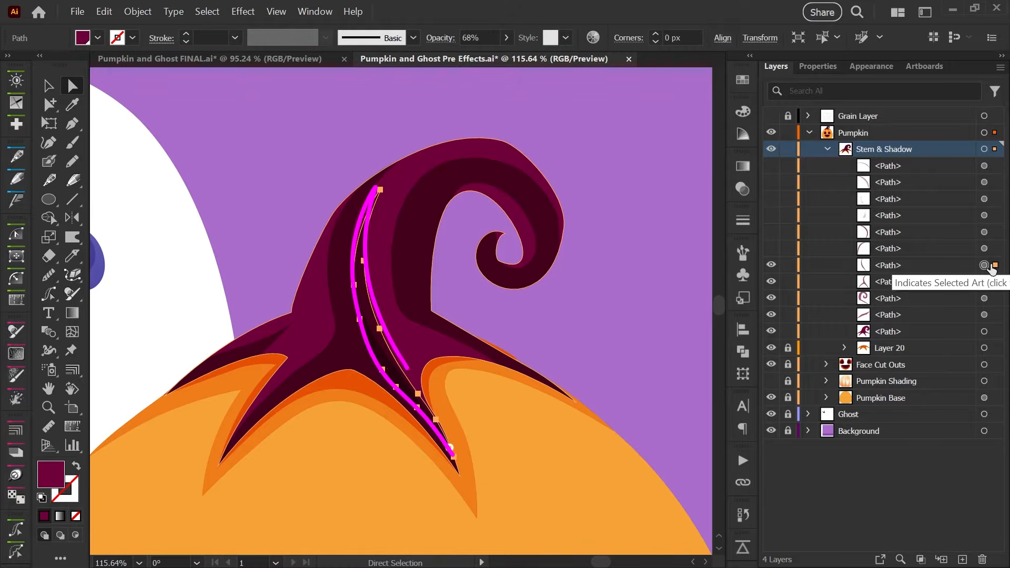
left_click(742, 189)
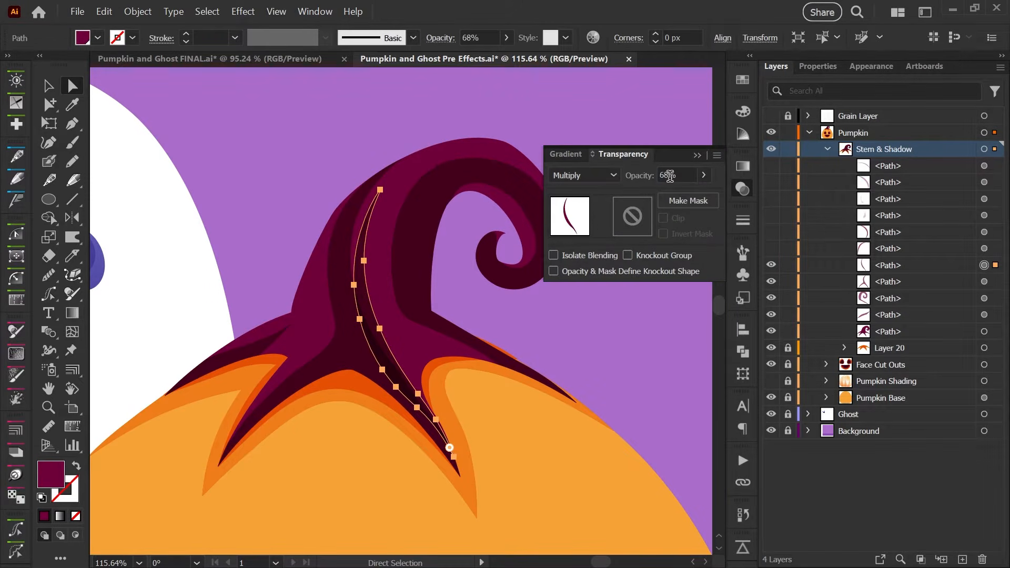
left_click(742, 190)
left_click(533, 337)
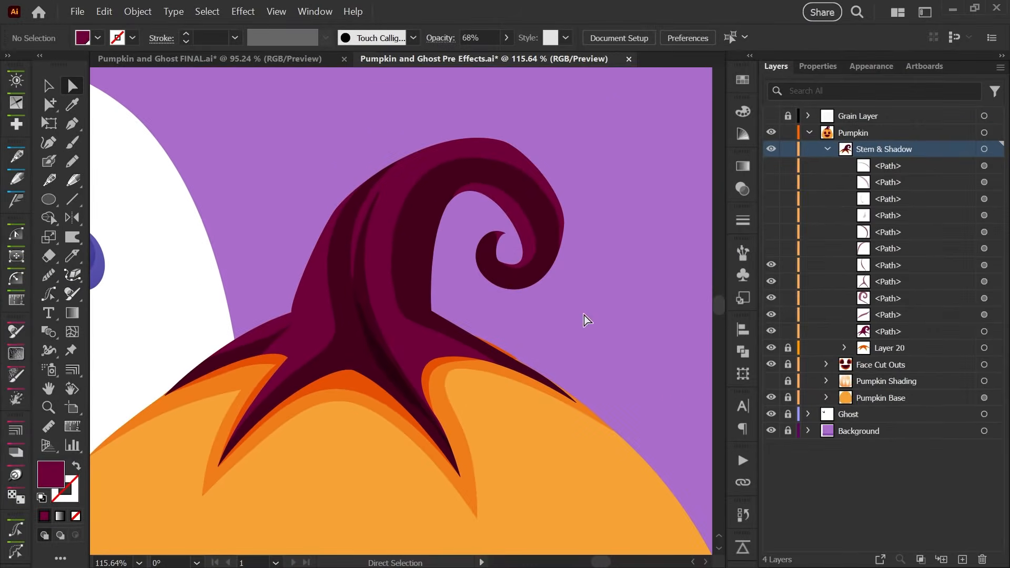
Show the thin detail shadow arching over the start of the stem's curl and check its blend mode and opacity.
left_click(771, 252)
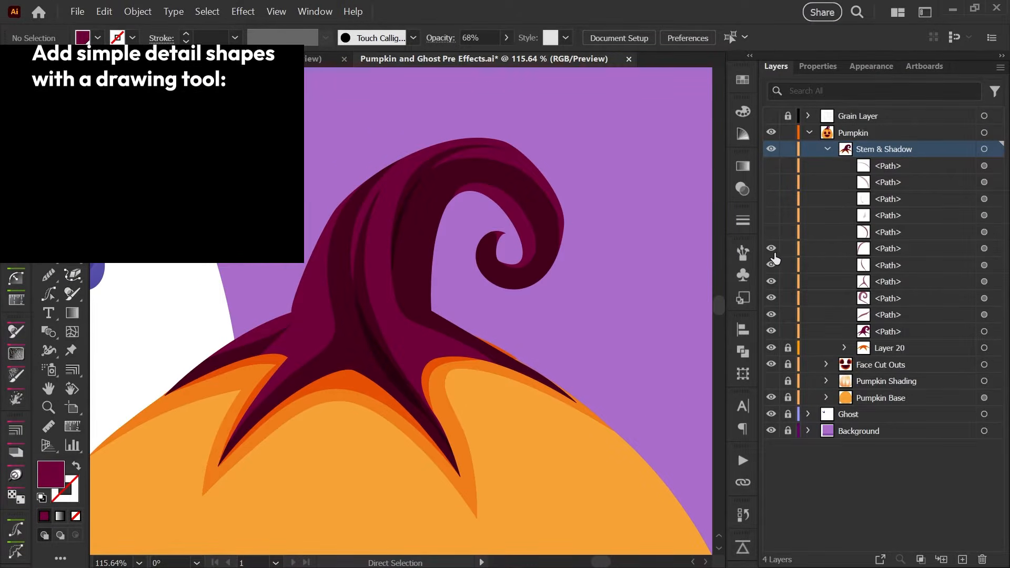
left_click(983, 248)
left_click(742, 189)
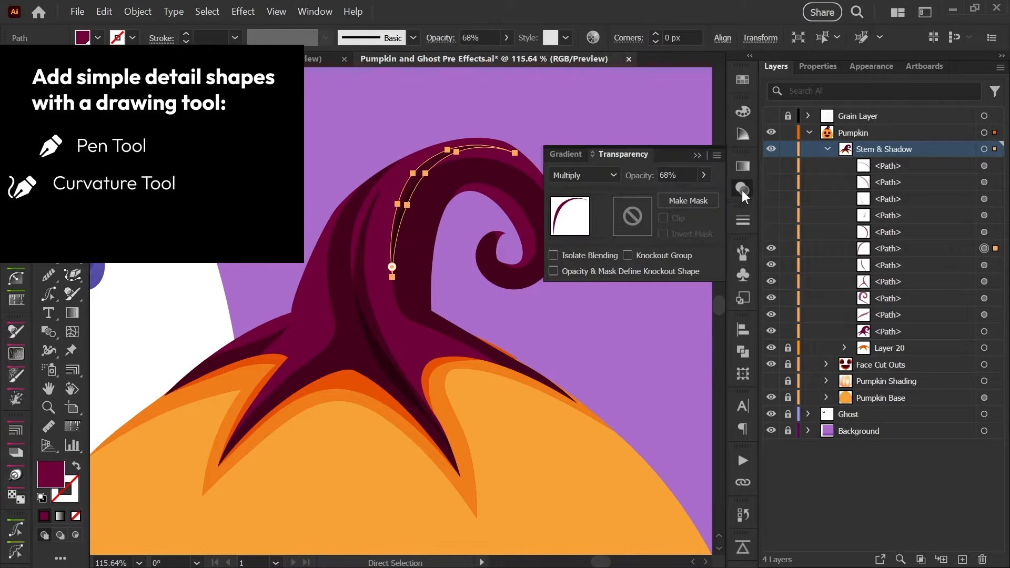
left_click(742, 189)
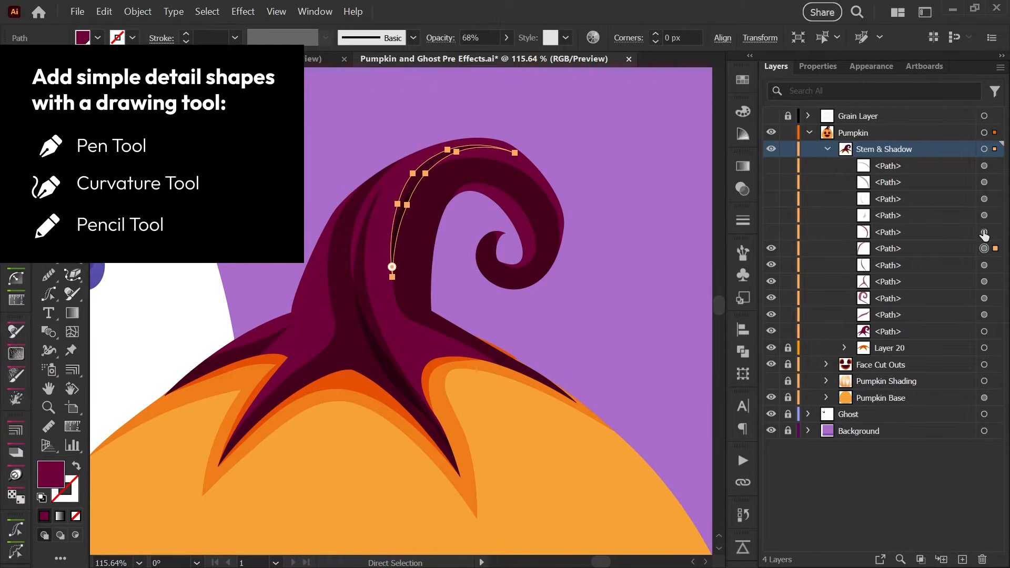
Show the detail shadow inside the curl and the two uppermost paths in Stem & Shadow.
left_click(771, 232)
left_click(583, 291)
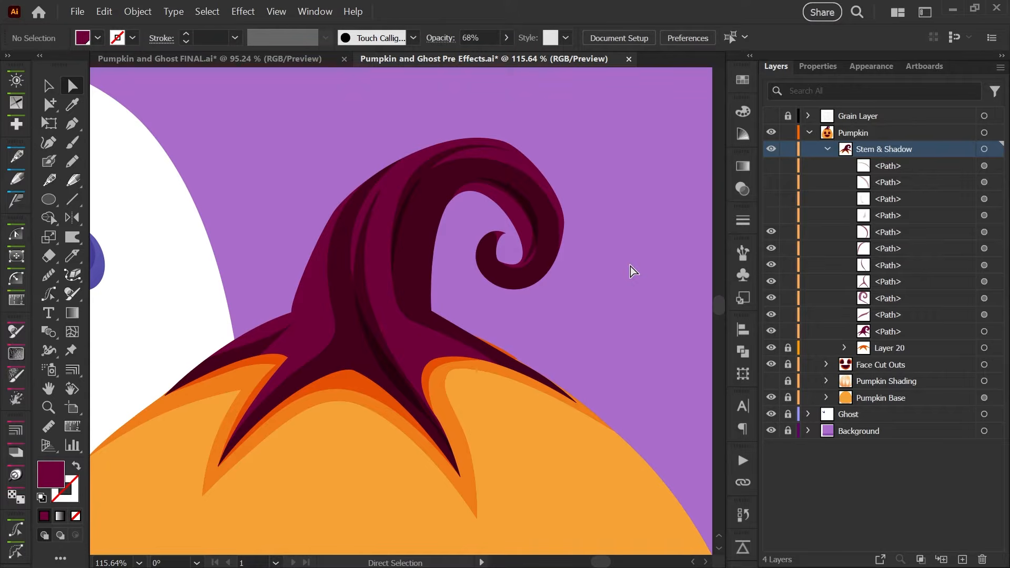
left_click(772, 183)
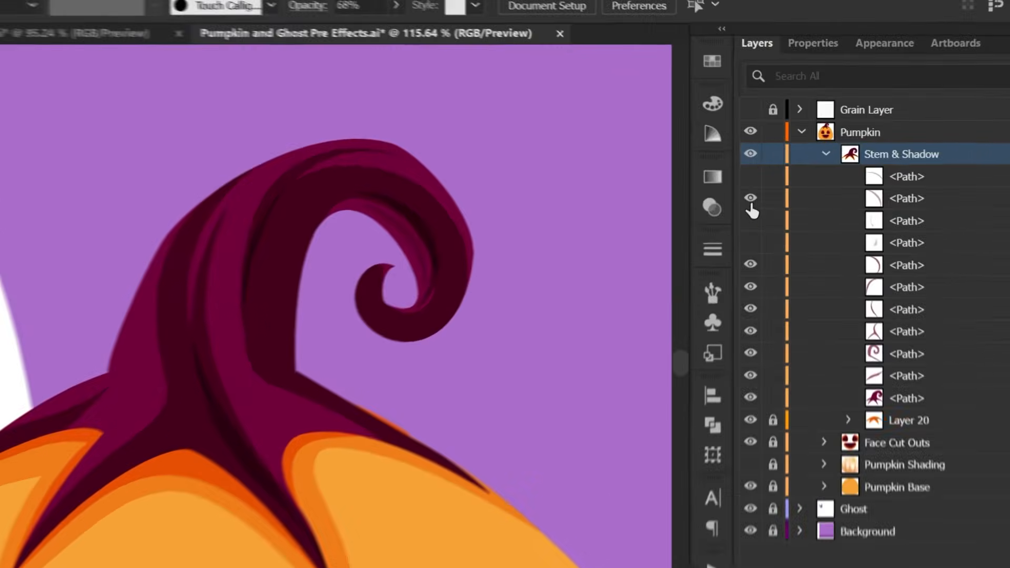
left_click(772, 167)
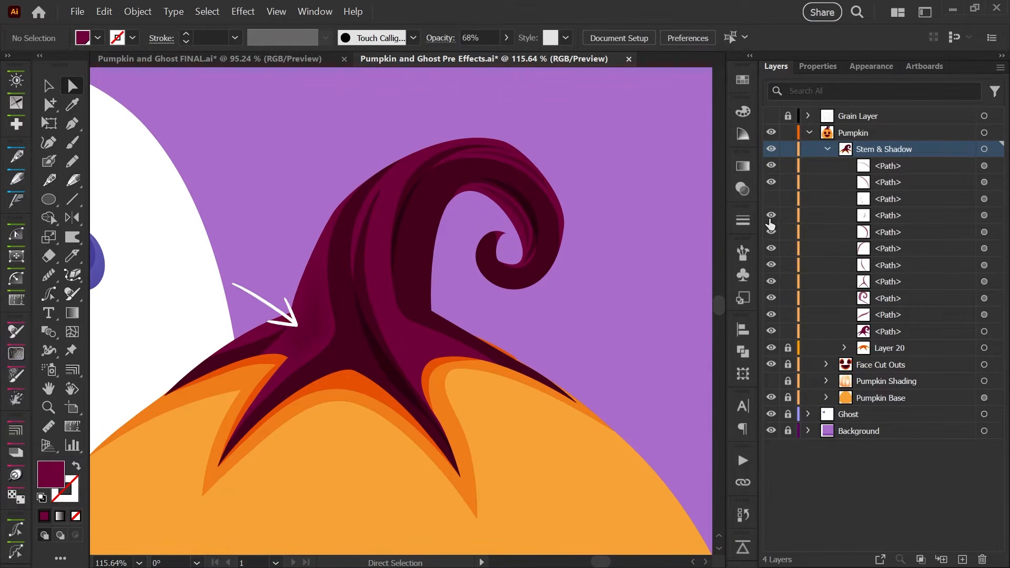
Examine the Multiply opacity and Feather radius of the soft shadow path on the stem's left side.
left_click(983, 215)
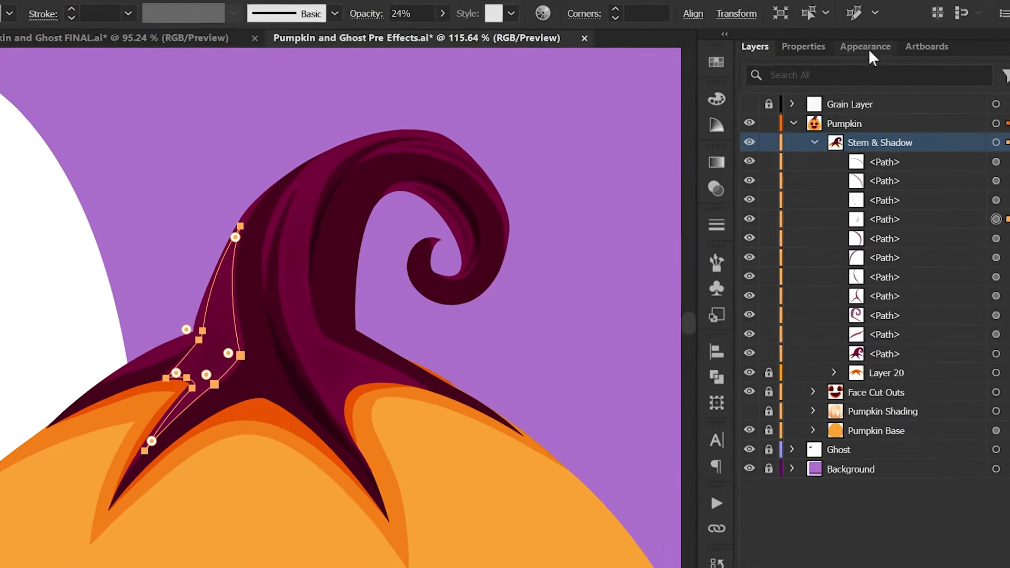
left_click(871, 66)
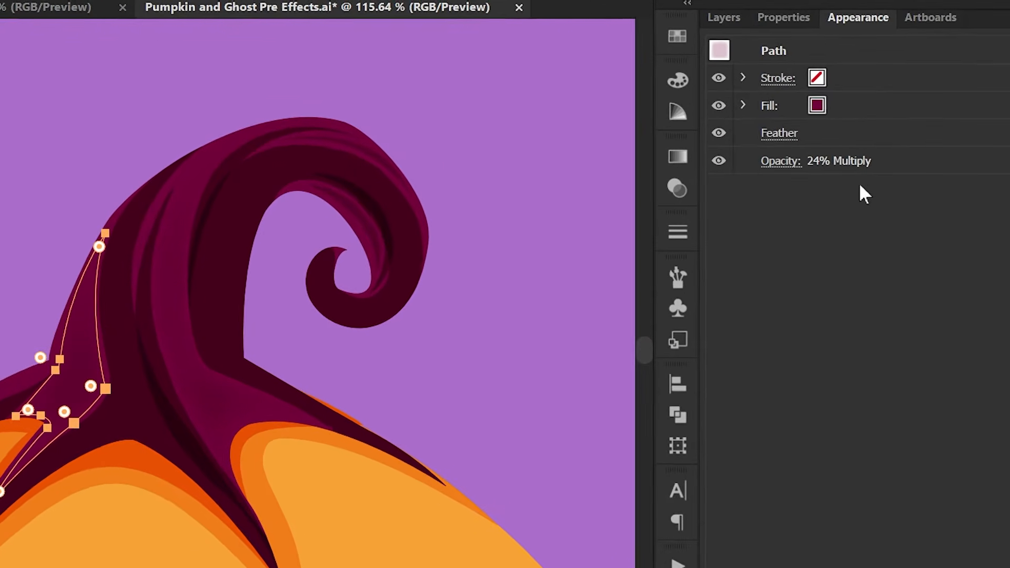
left_click(780, 161)
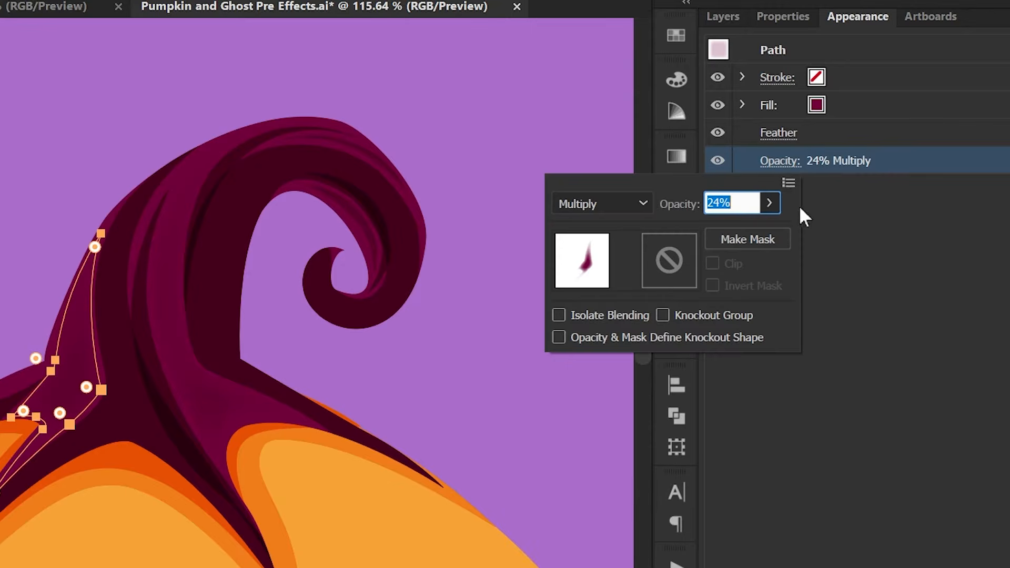
left_click(782, 142)
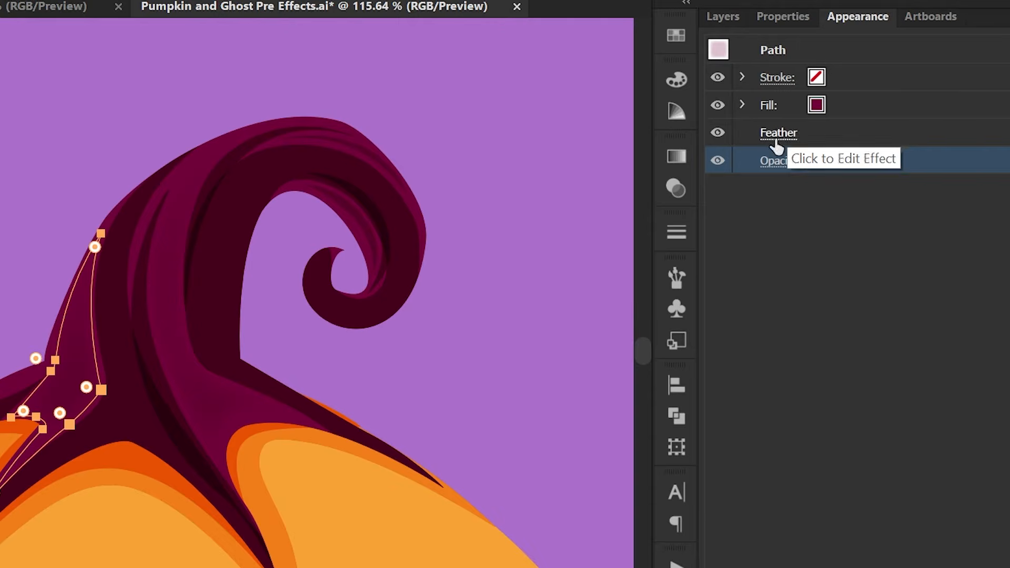
left_click(778, 137)
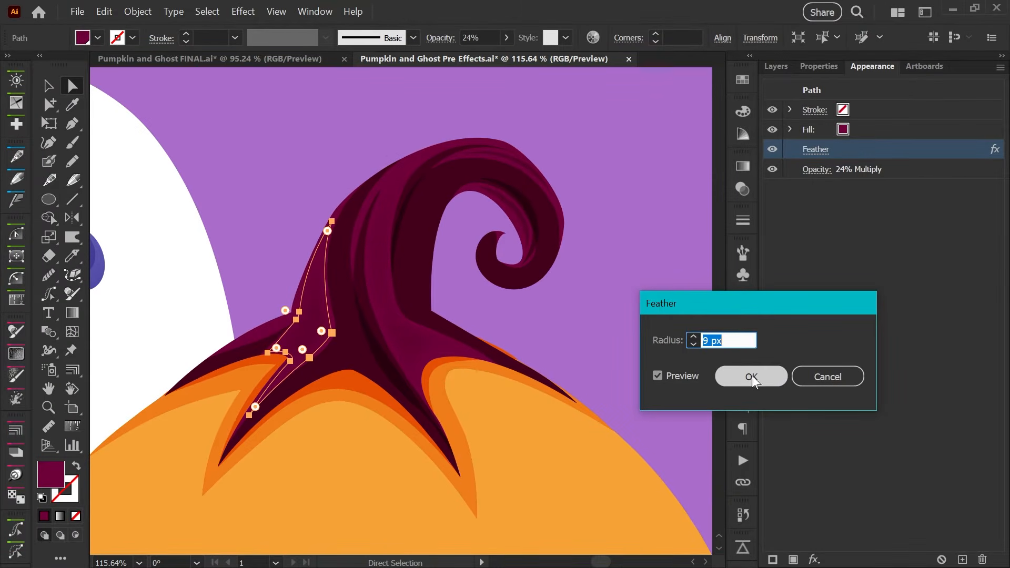
left_click(751, 377)
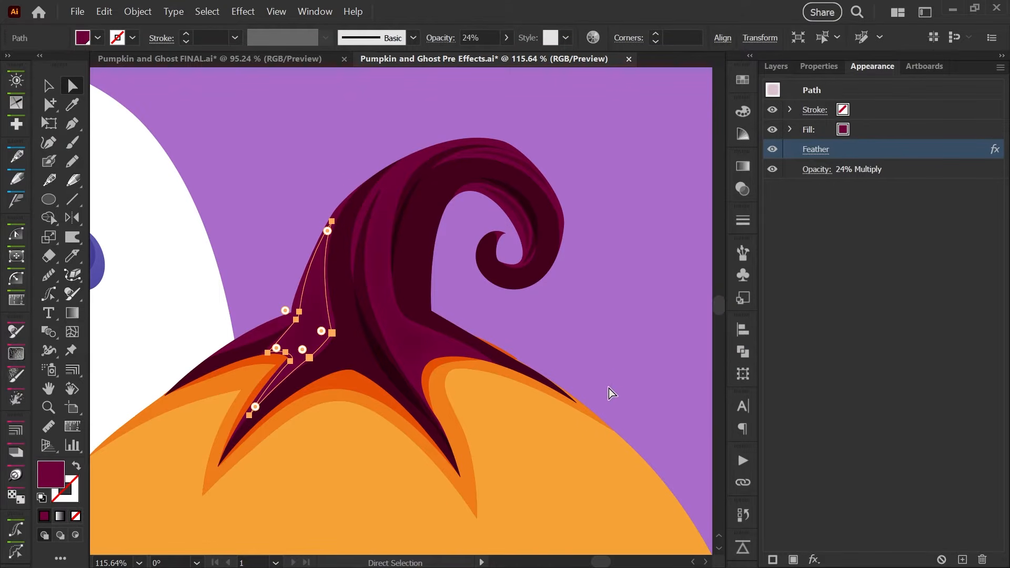
Review the resolution options in the Document Raster Effects Settings, leaving the settings as they are.
left_click(244, 15)
left_click(389, 67)
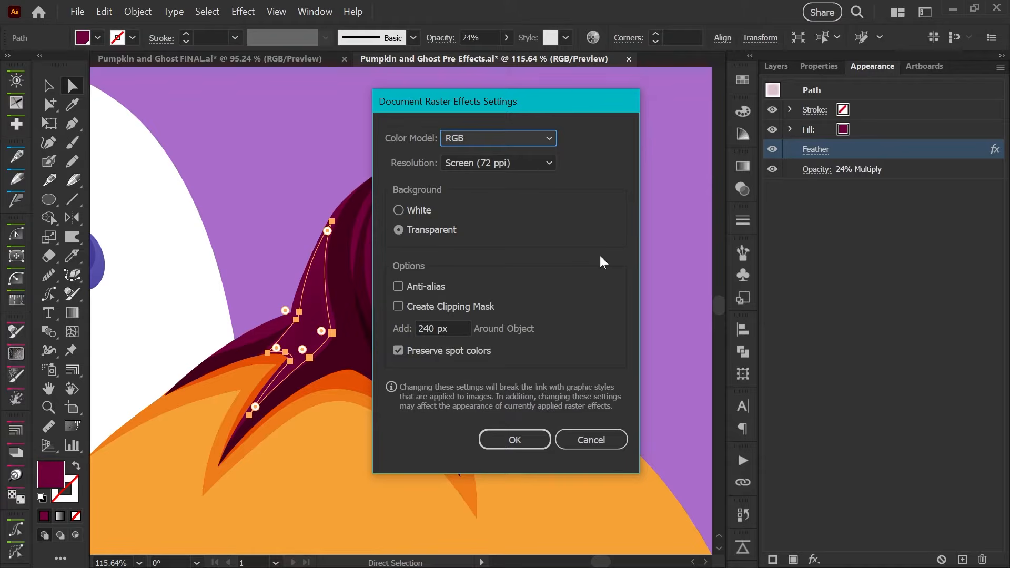
left_click(529, 164)
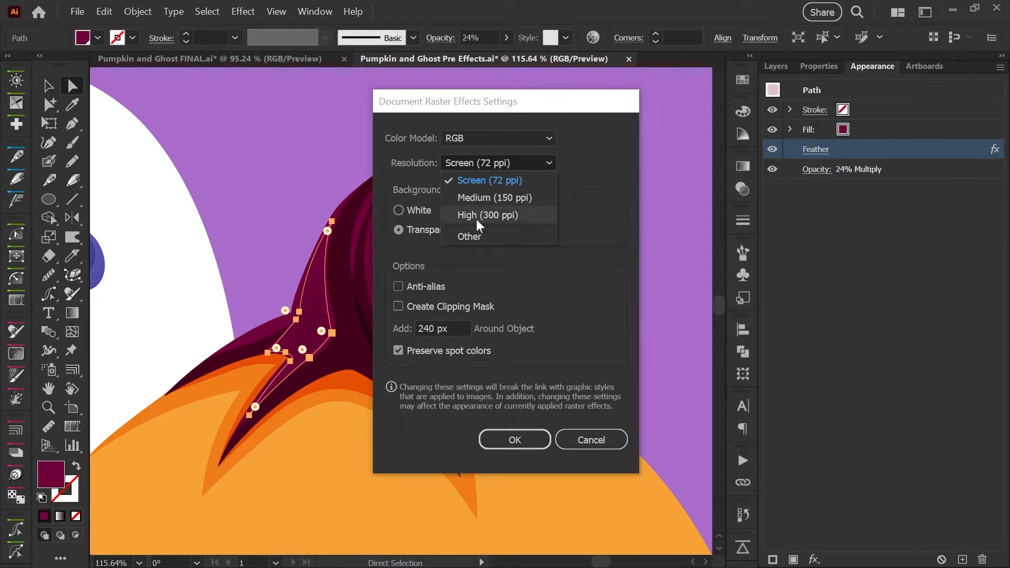
left_click(523, 440)
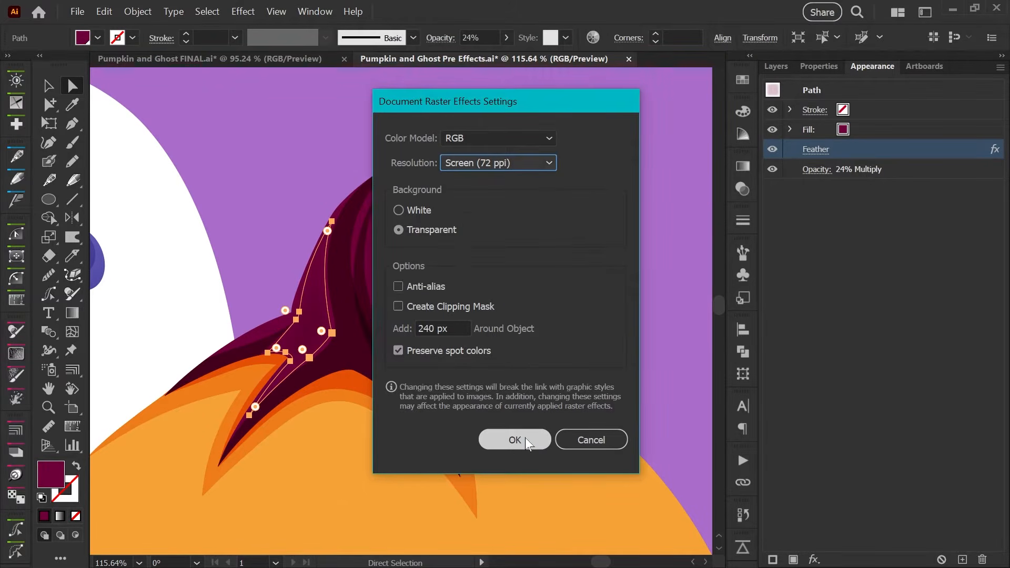
left_click(592, 441)
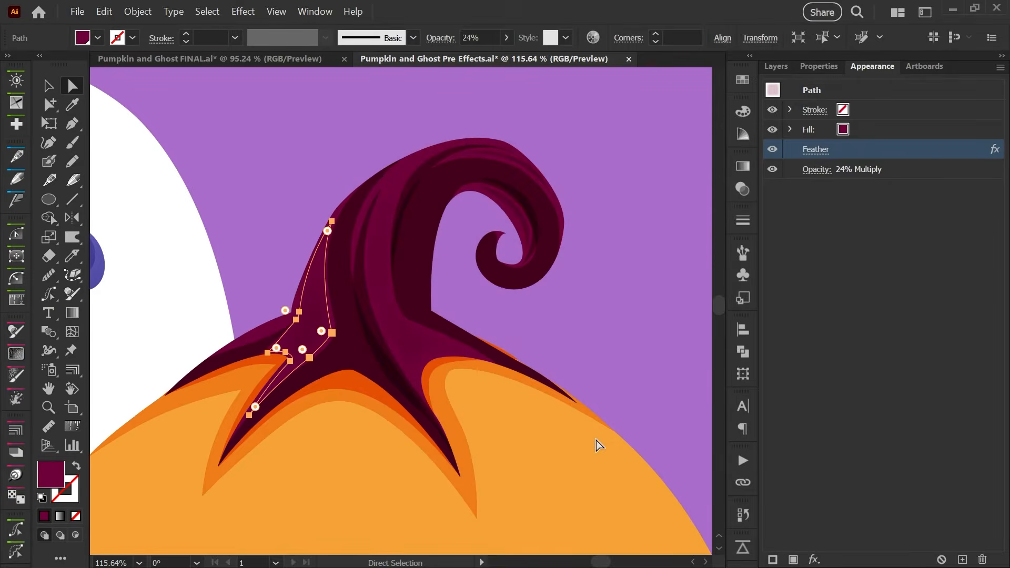
Return to the layer list and select the soft shadow path running down the stem's centre to its right foot.
left_click(776, 67)
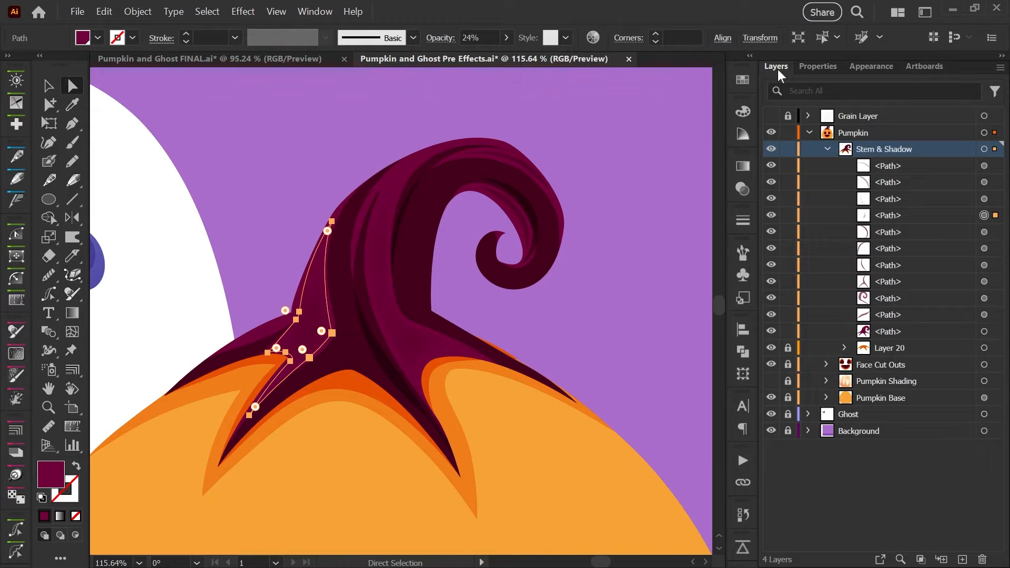
left_click(984, 199)
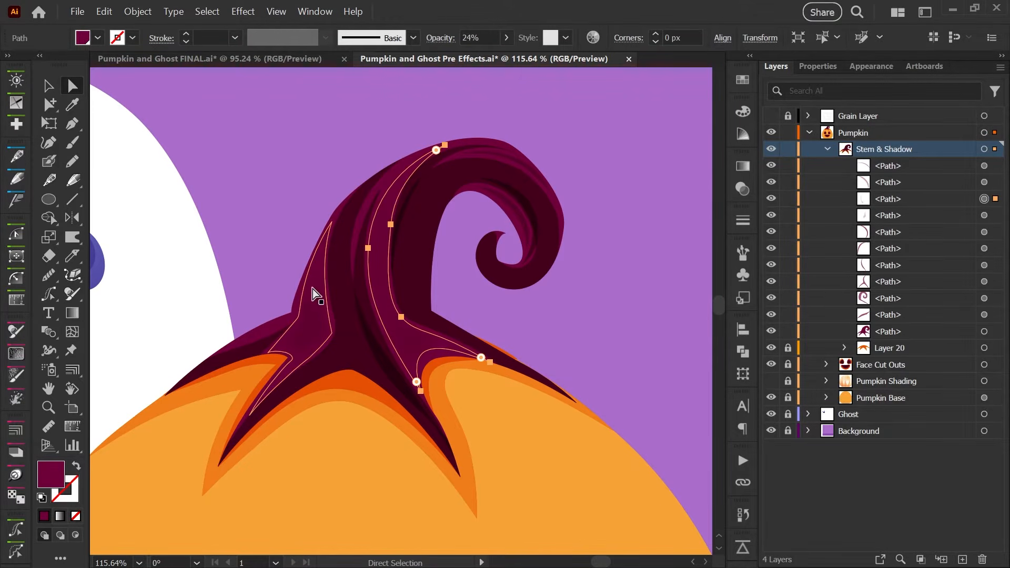
Deselect the stem path and view the whole artwork in the Pumpkin and Ghost FINAL file for comparison.
left_click(608, 201)
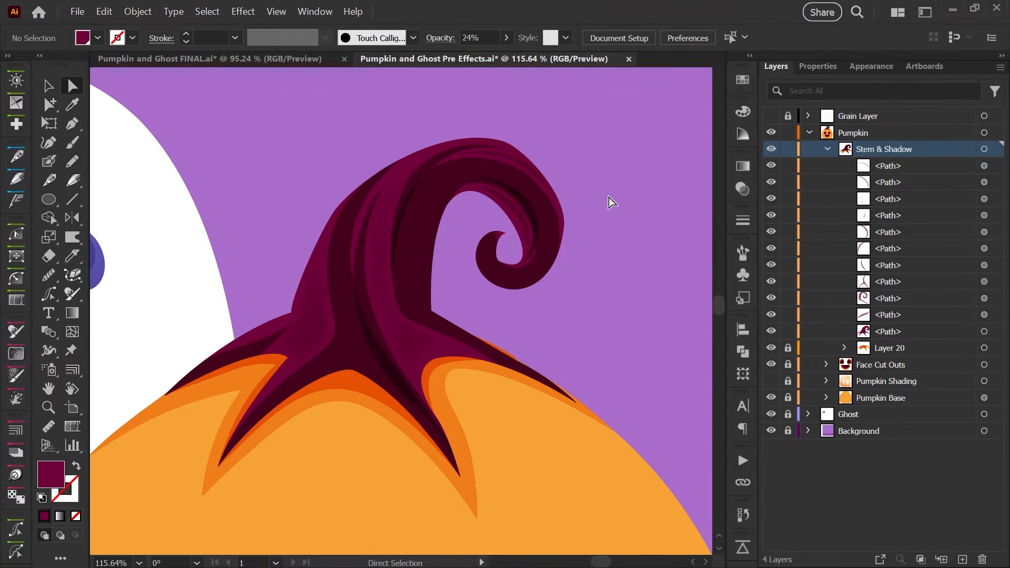
left_click(215, 60)
key("z")
left_click_drag(526, 328, 356, 397)
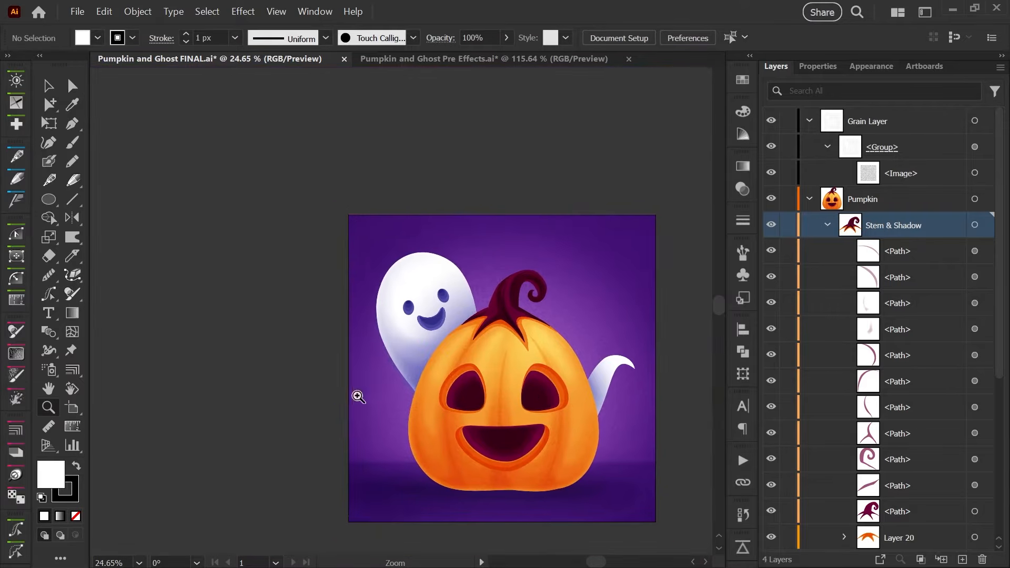
left_click_drag(552, 401, 455, 334)
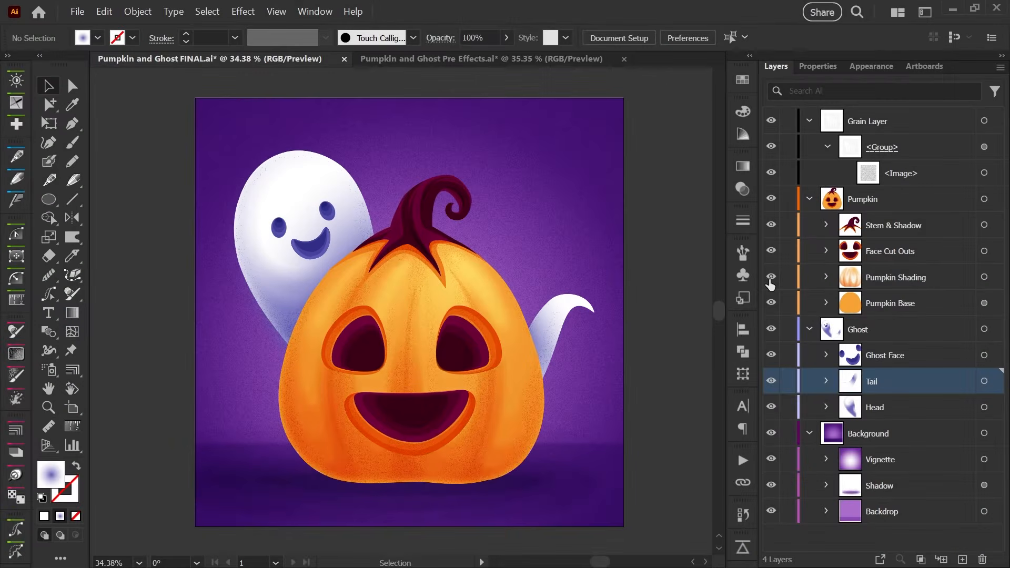
Return to the Pumpkin and Ghost Pre Effects file and show the Pumpkin Shading layer on the pumpkin body.
left_click(427, 60)
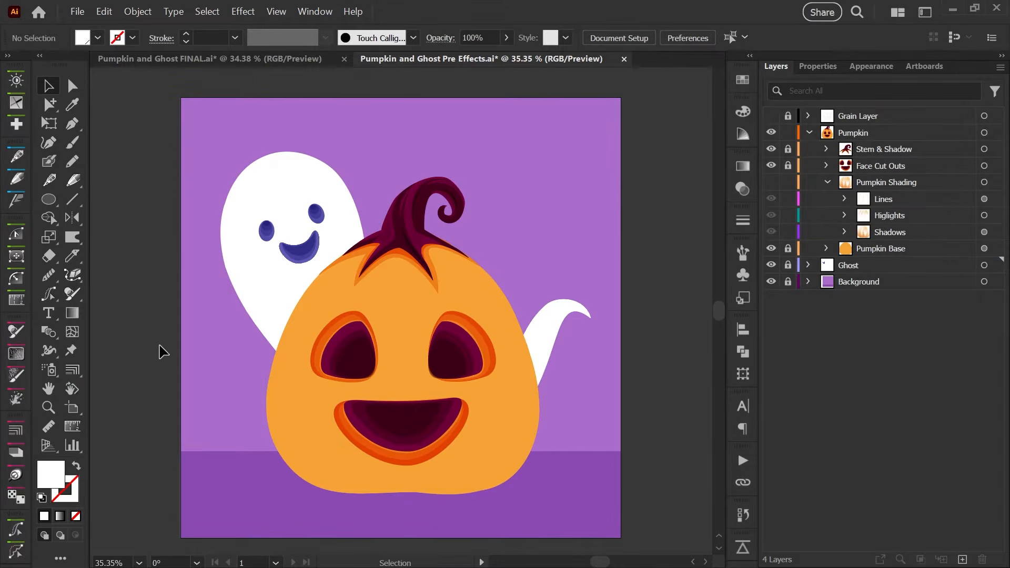
key("z")
left_click(414, 403)
left_click(414, 403)
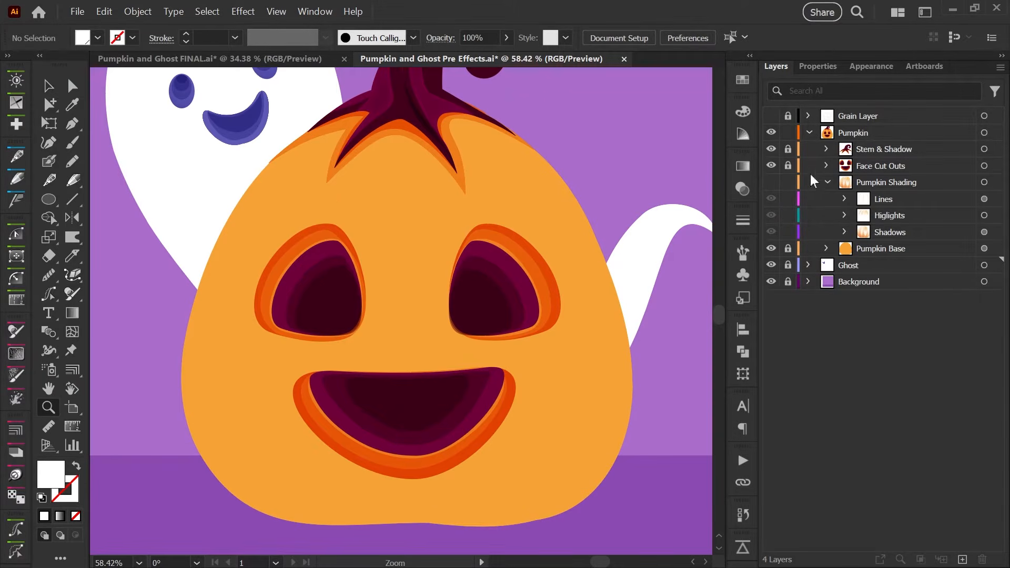
left_click(770, 182)
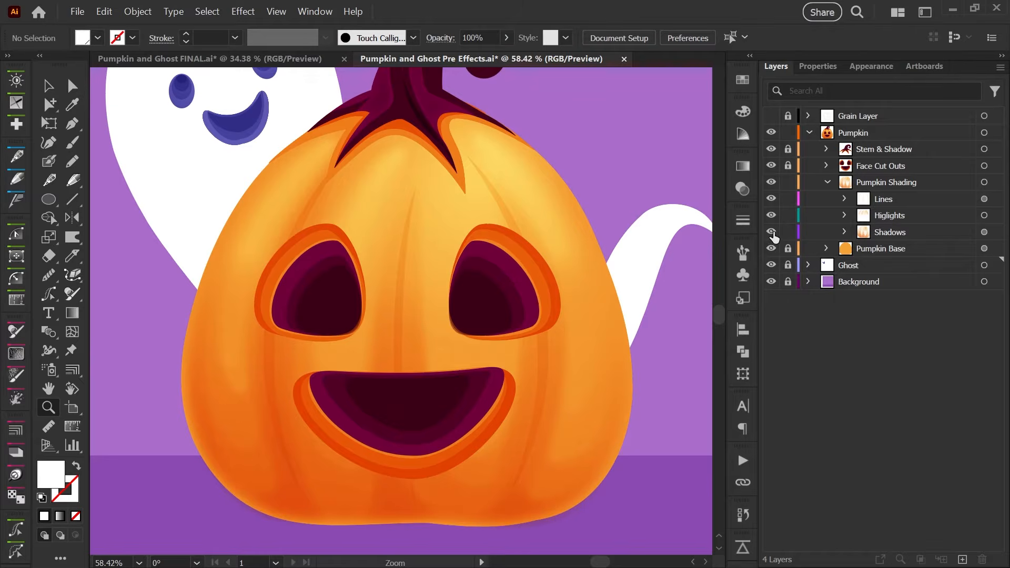
Hide the Shadows and Higlights sublayers of Pumpkin Shading, leaving only Lines visible.
left_click(771, 233)
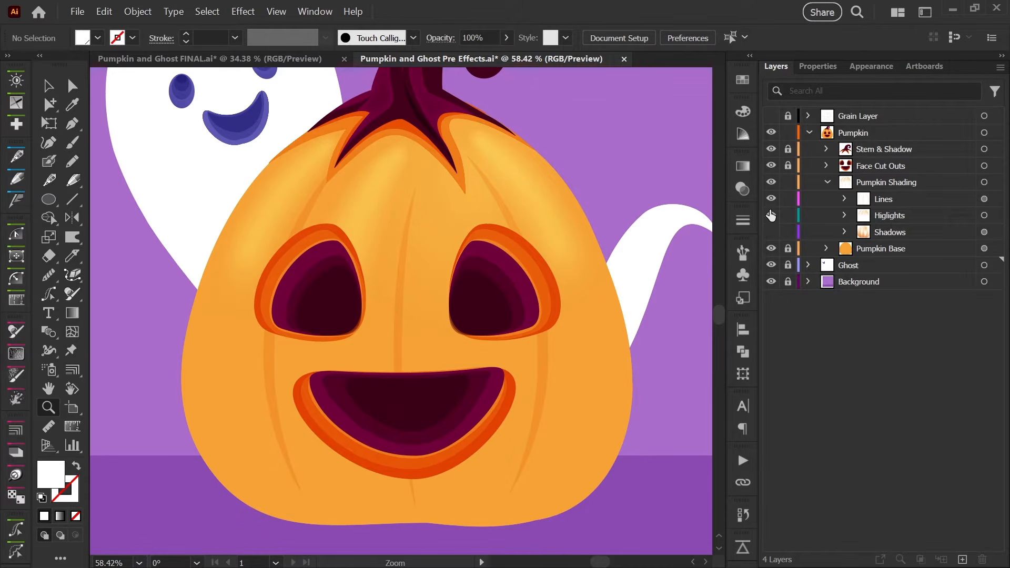
left_click(771, 215)
left_click(771, 216)
left_click(770, 217)
left_click(771, 200)
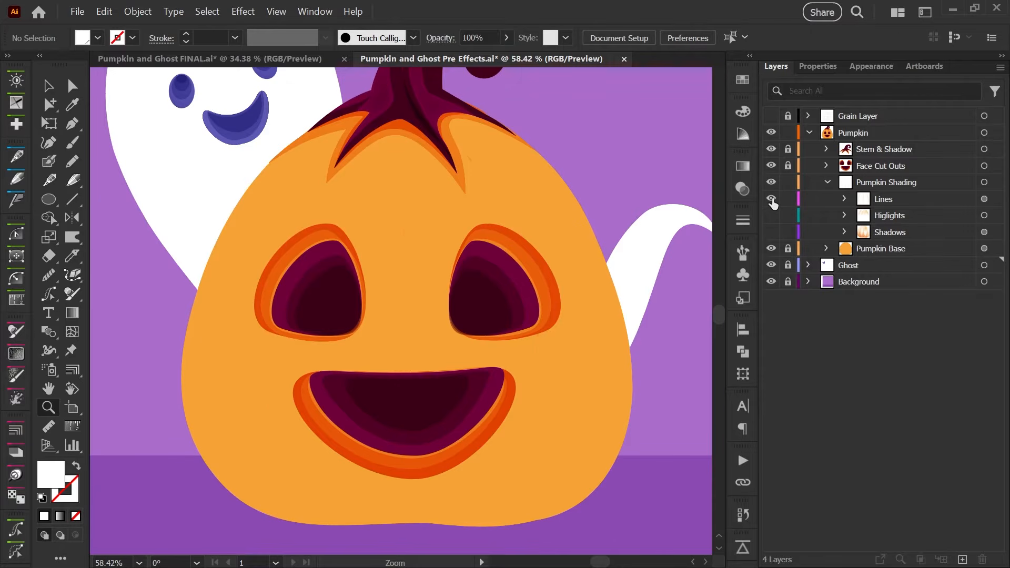
left_click(771, 200)
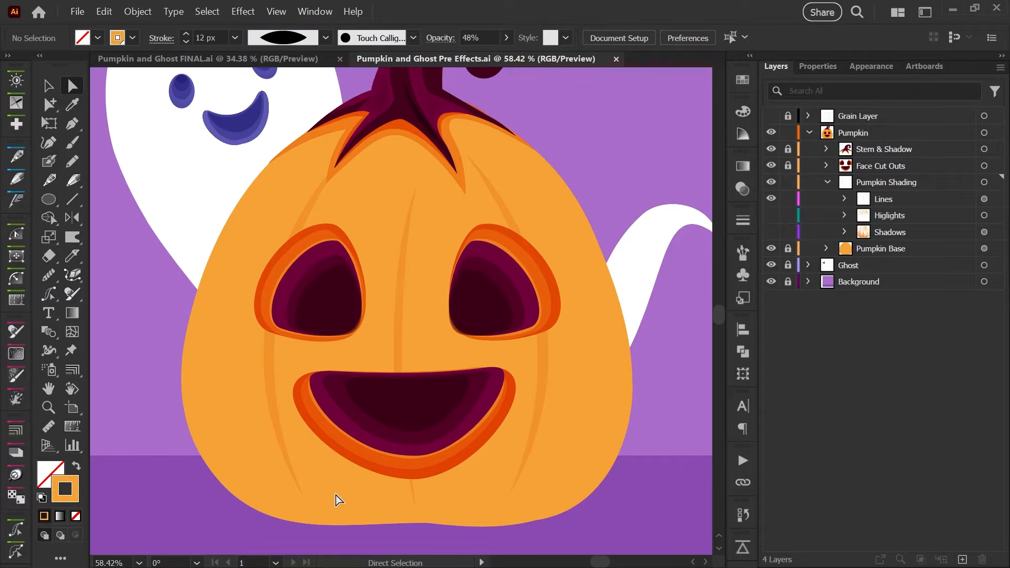
Examine the stroke weight, width profile and opacity settings of the line down the pumpkin's centre.
left_click(398, 328)
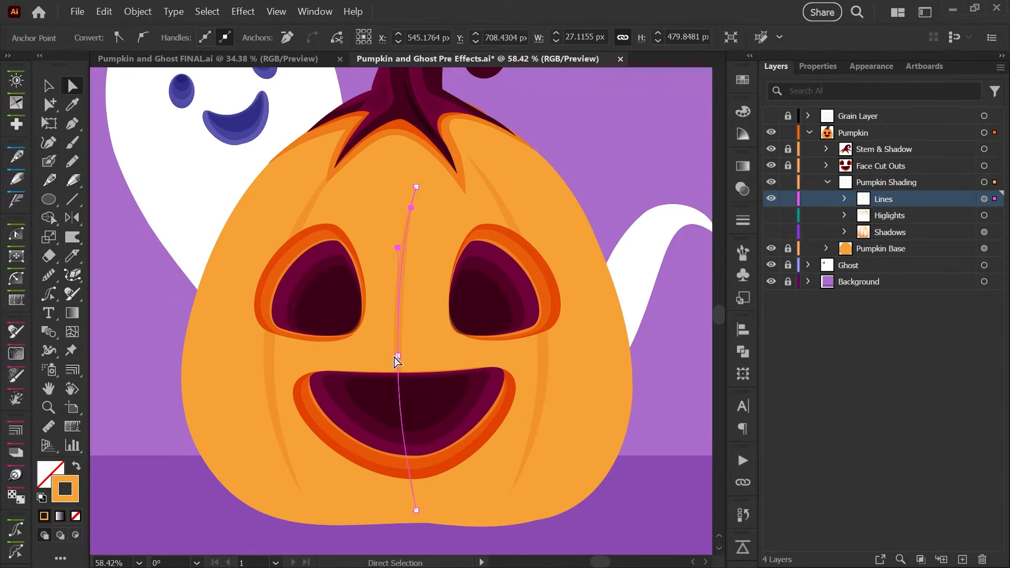
left_click(869, 66)
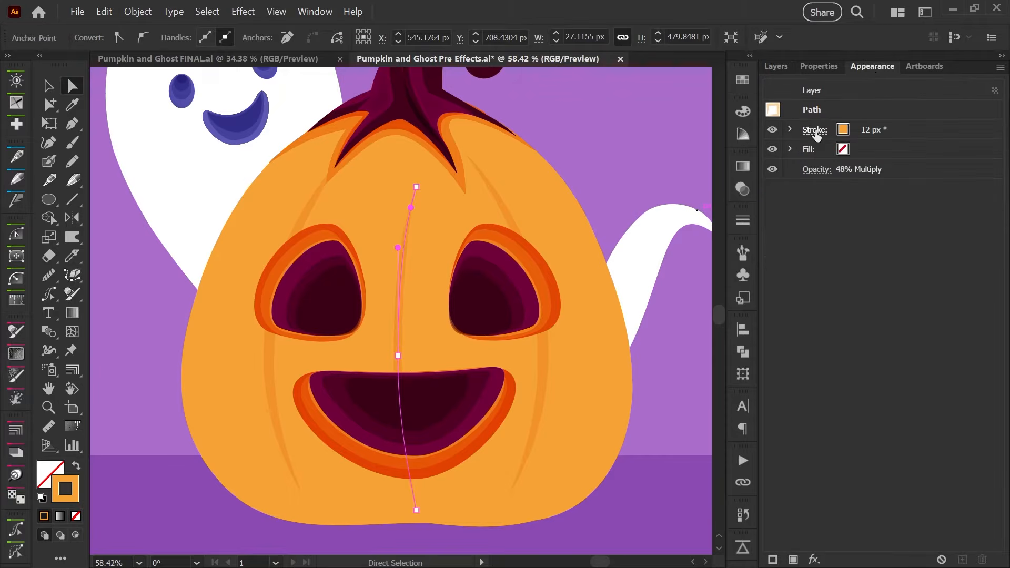
left_click(813, 133)
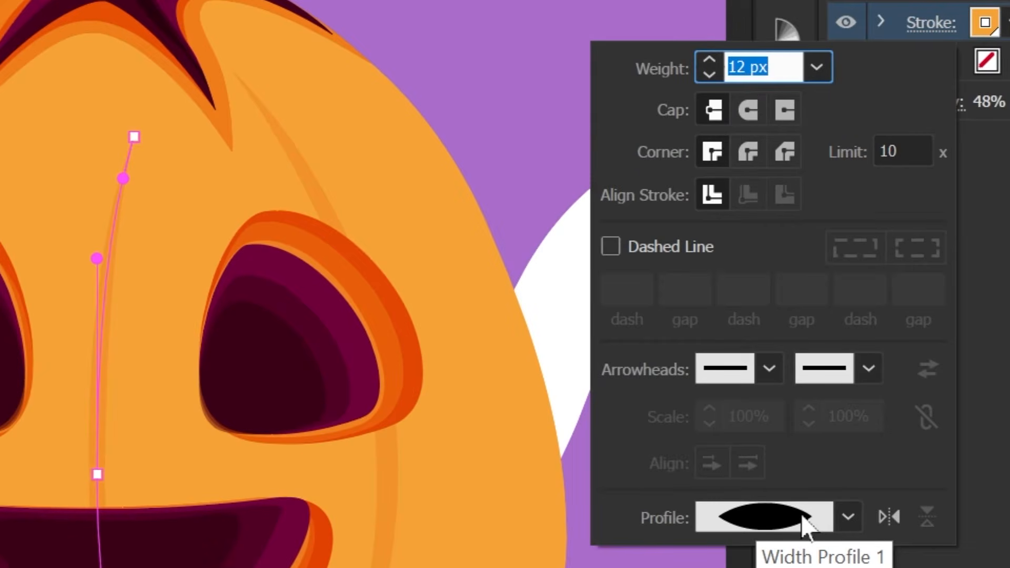
left_click(847, 517)
left_click(846, 521)
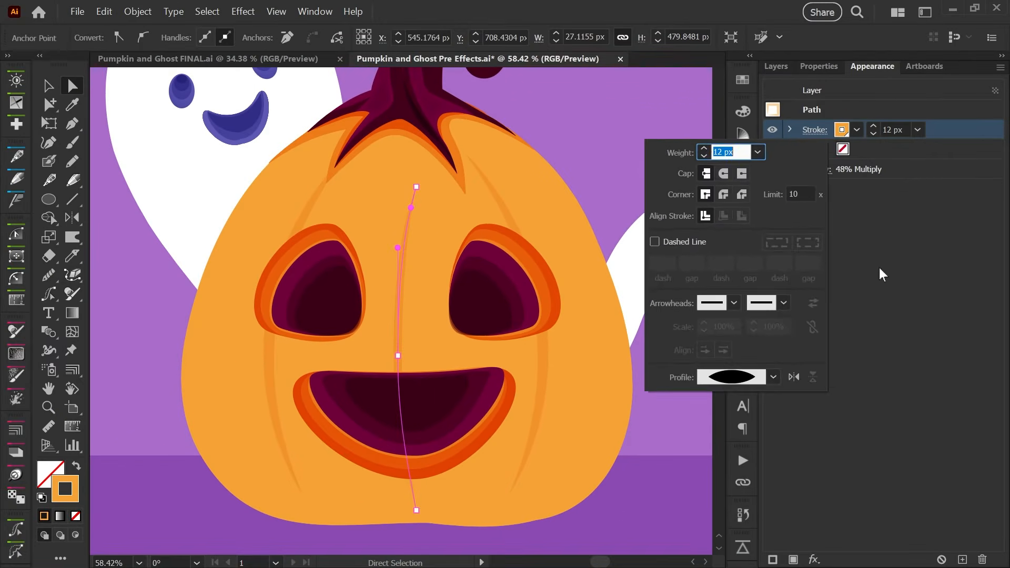
left_click(882, 274)
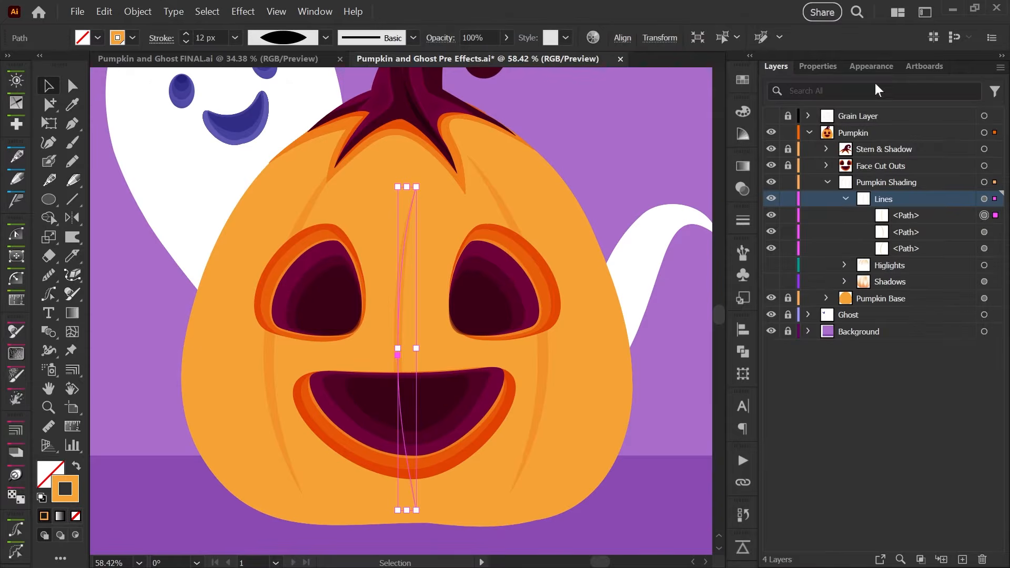
left_click(874, 70)
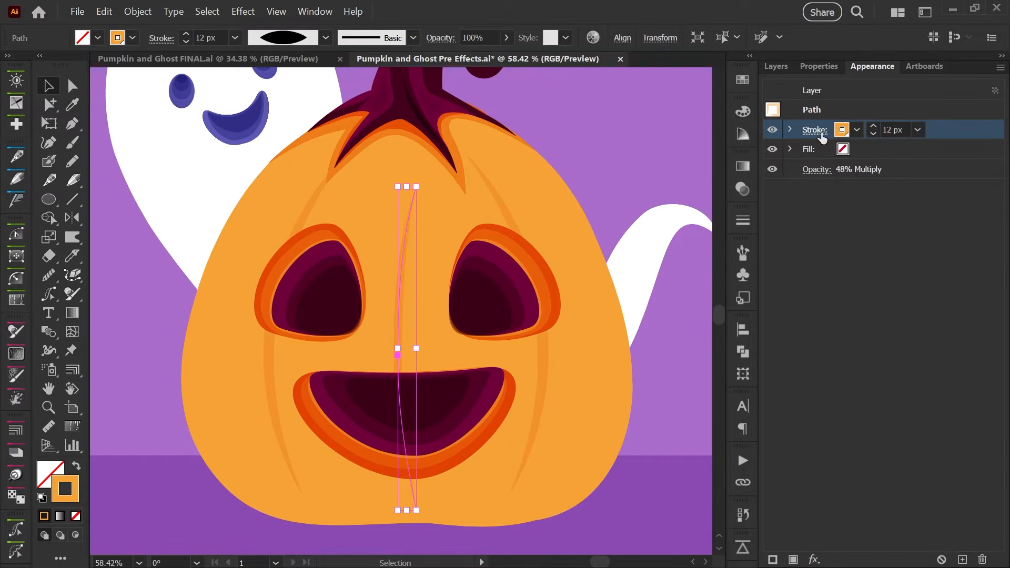
left_click(816, 169)
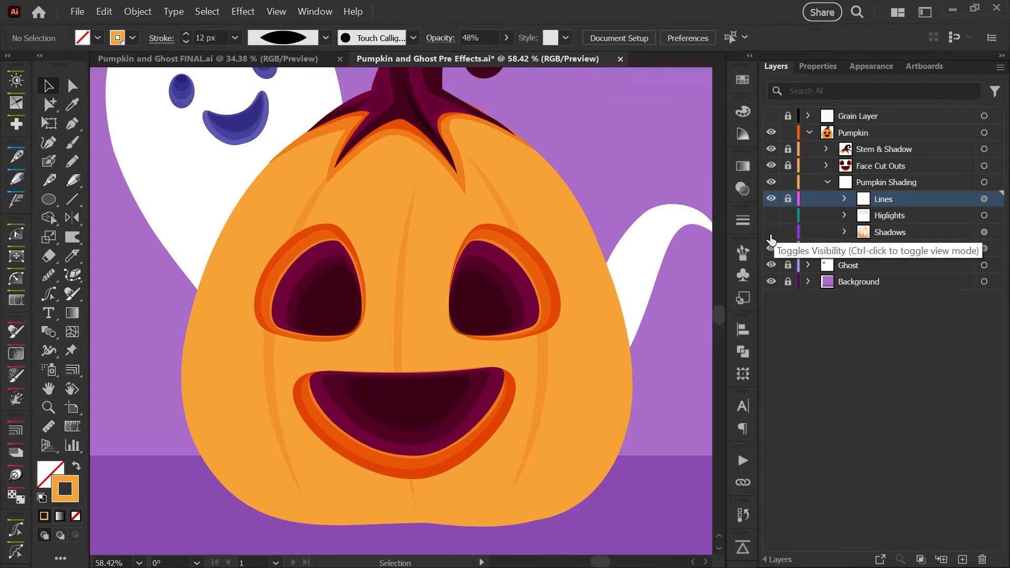
Expand and show the Shadows sublayer, and hide the Face Cut Outs, Stem & Shadow and Ghost layers.
left_click(844, 232)
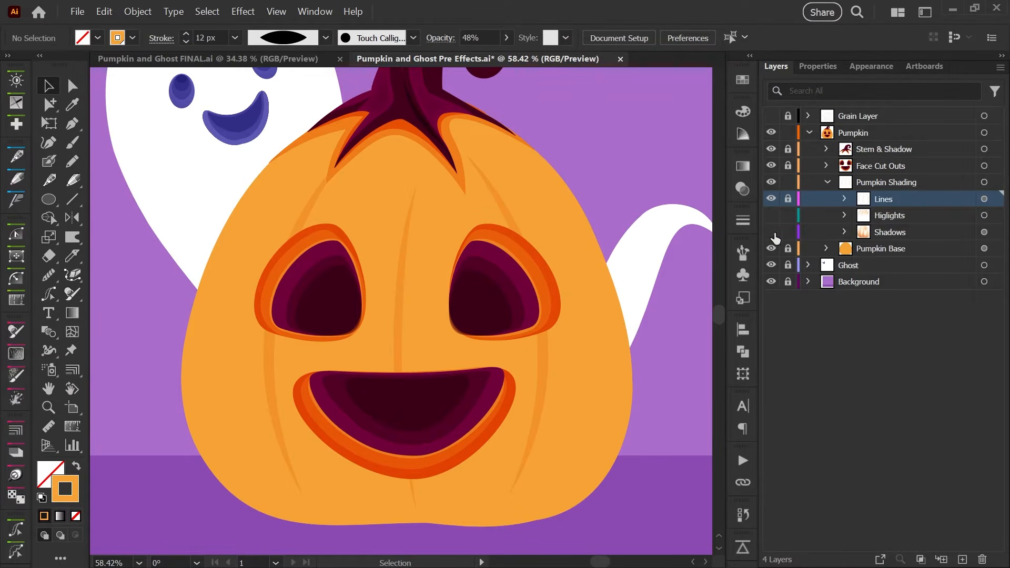
left_click(771, 233)
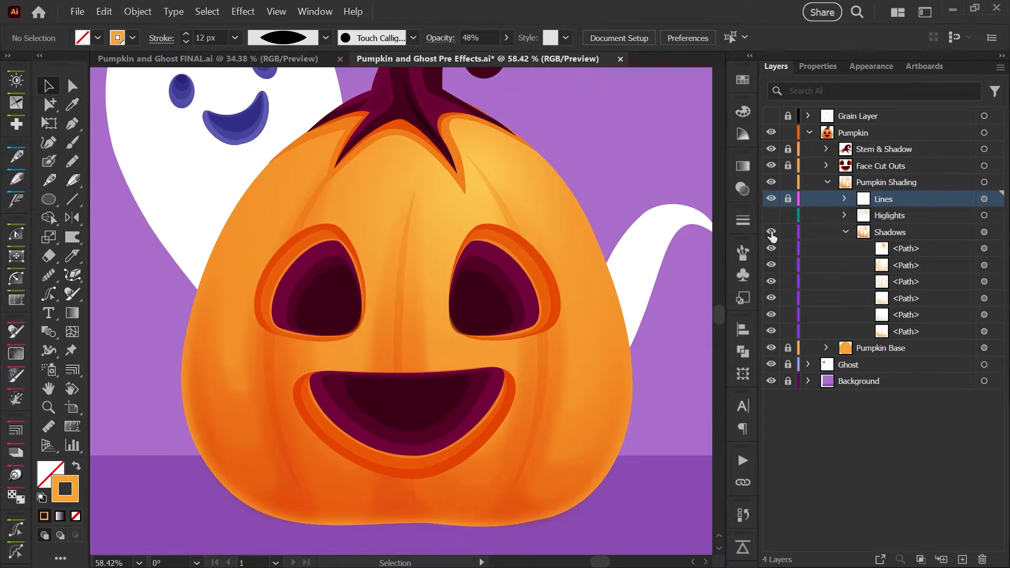
left_click(771, 166)
left_click(771, 149)
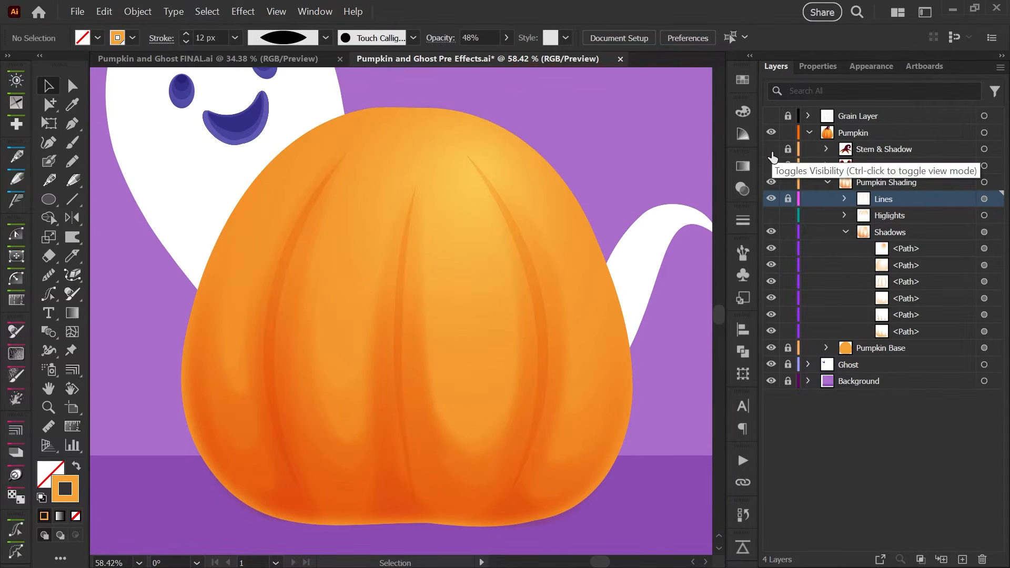
left_click(771, 365)
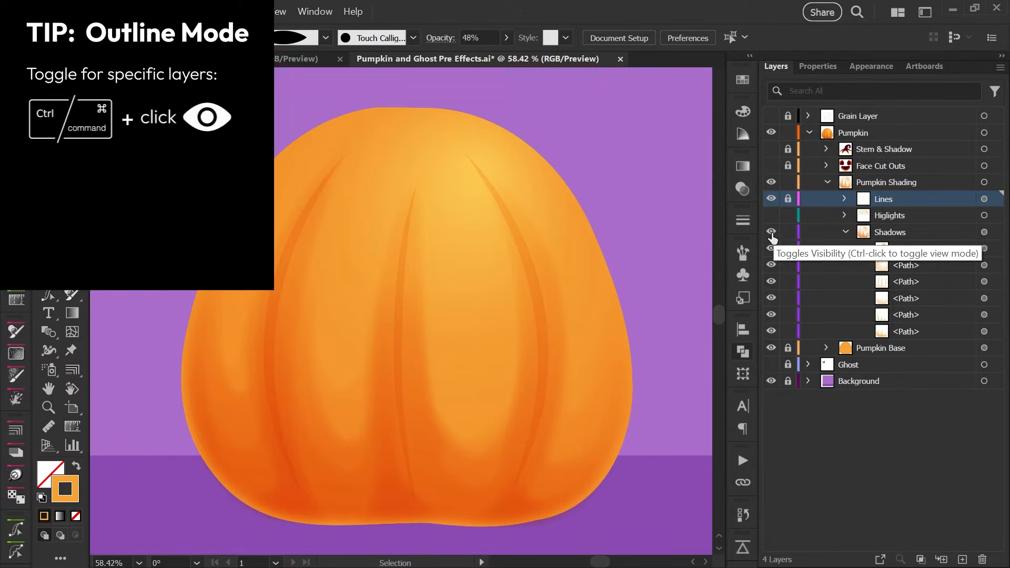
View the Shadows sublayer in outline mode to inspect its overlapping path shapes, and restore its normal preview.
left_click(771, 232, "ctrl")
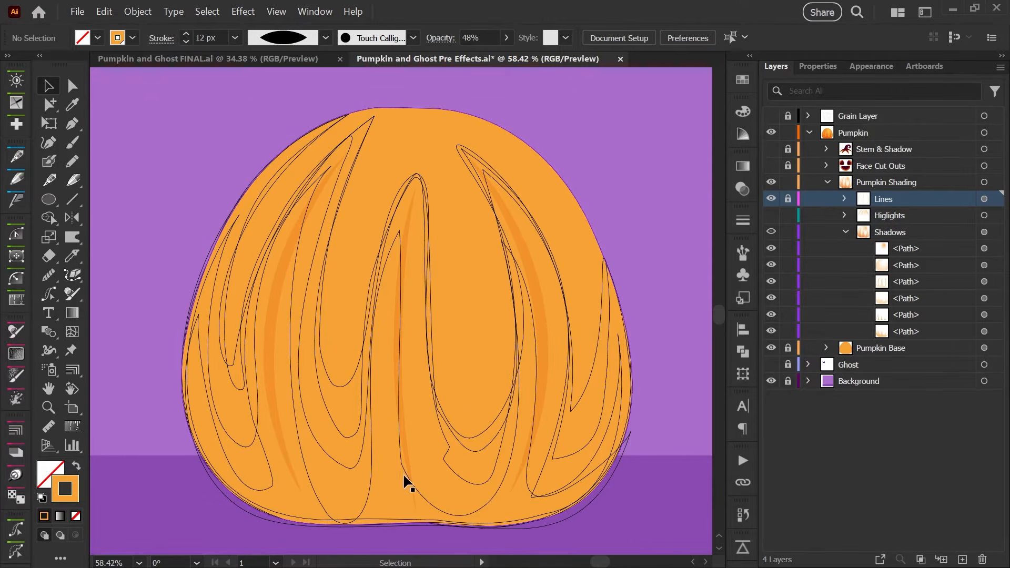
left_click(535, 281)
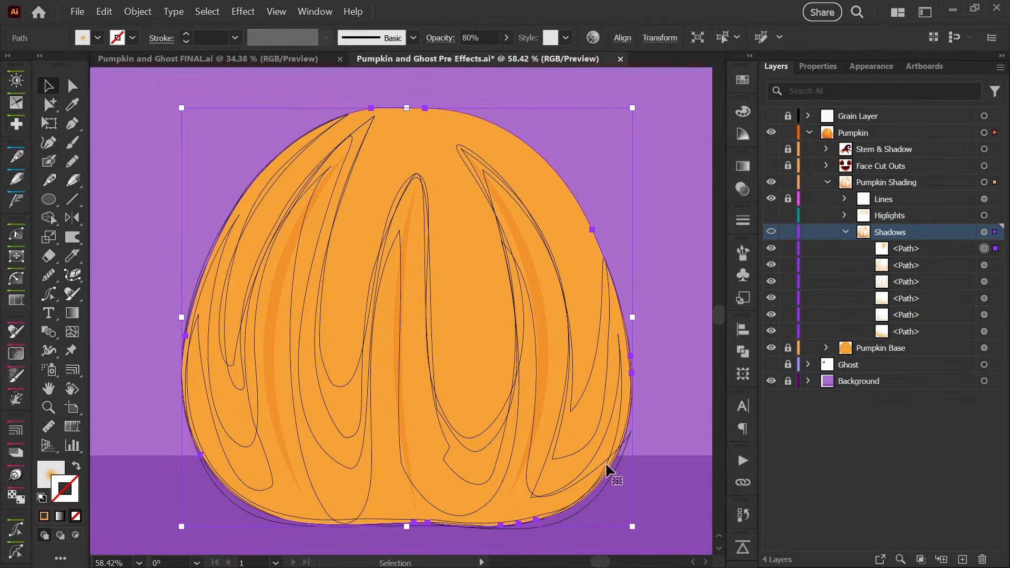
left_click(772, 234, "ctrl")
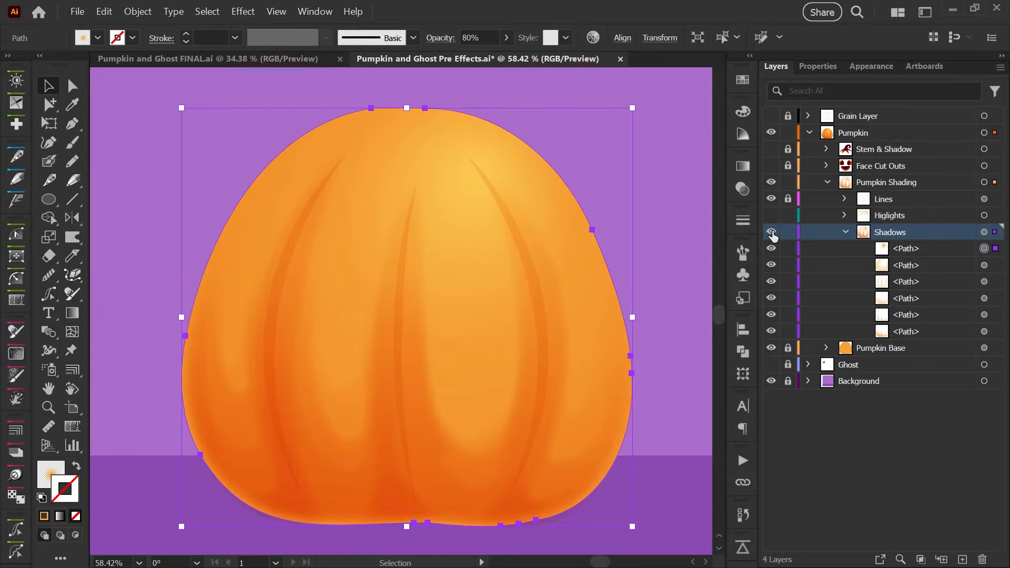
Hide every path in the Shadows sublayer except the lowest one, and select that path.
left_click_drag(771, 253, 771, 336)
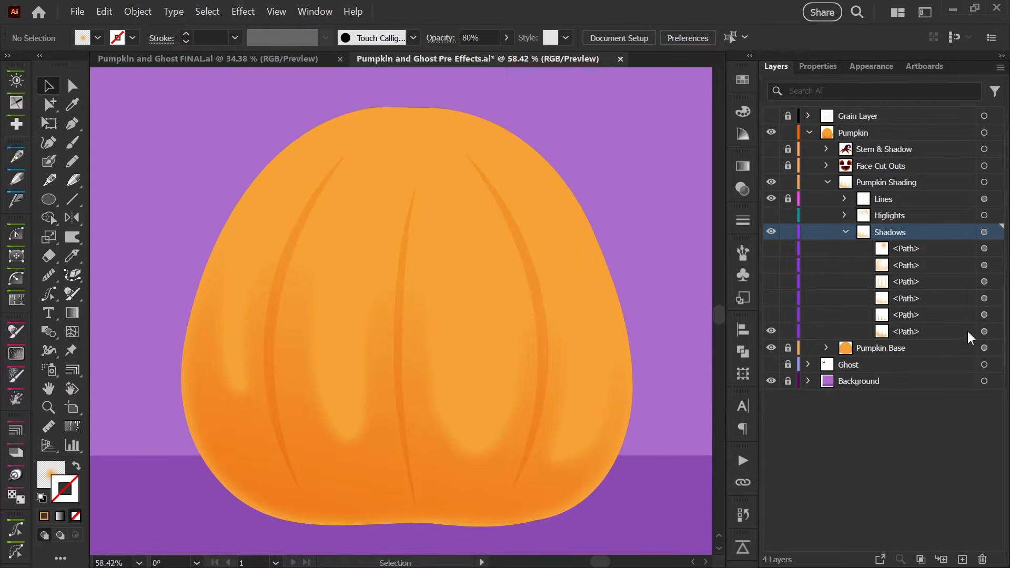
left_click(983, 332)
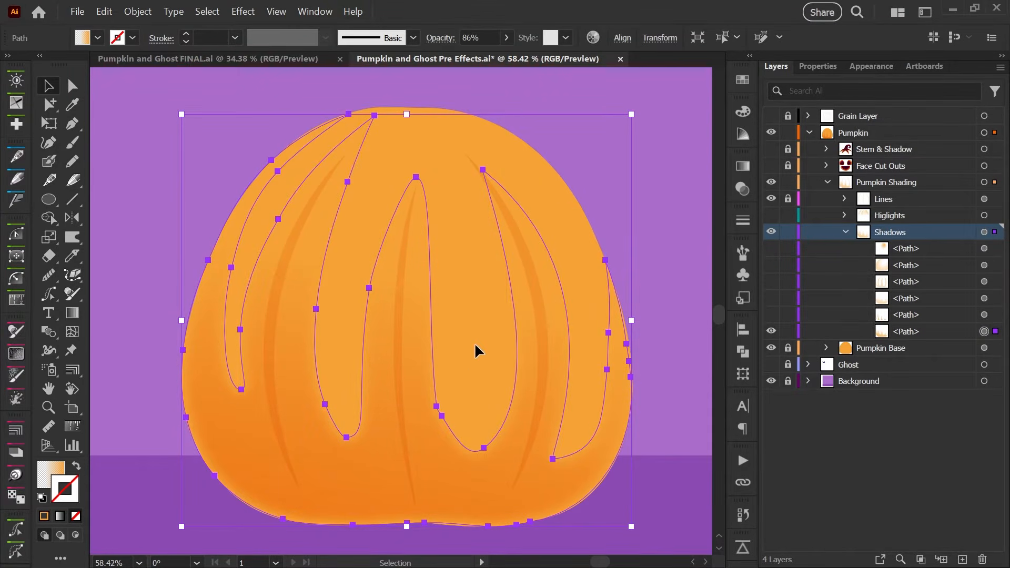
Examine the blend mode and opacity of the lowest shadow path and expand its fill attributes.
left_click(869, 69)
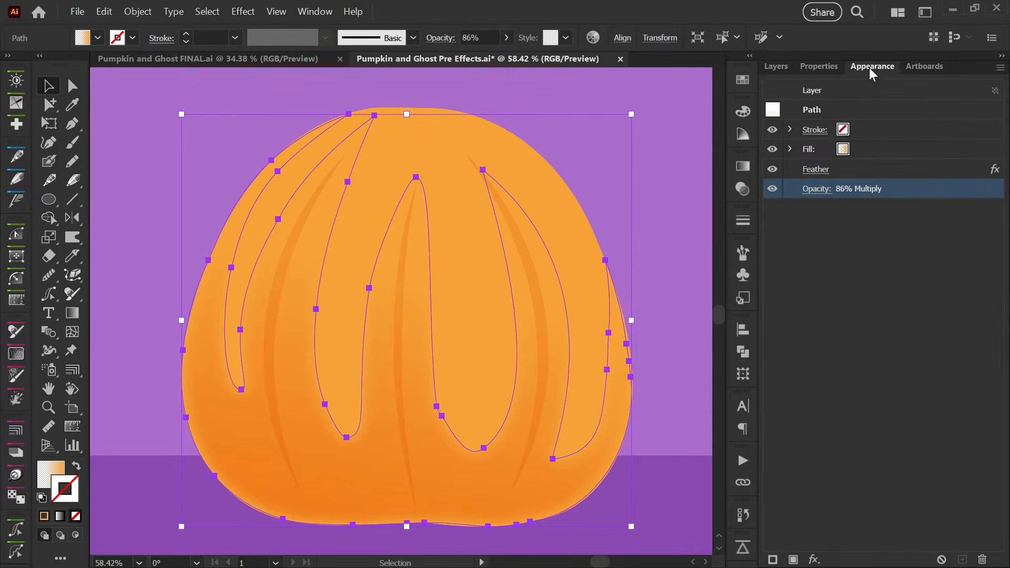
left_click(815, 188)
left_click(790, 148)
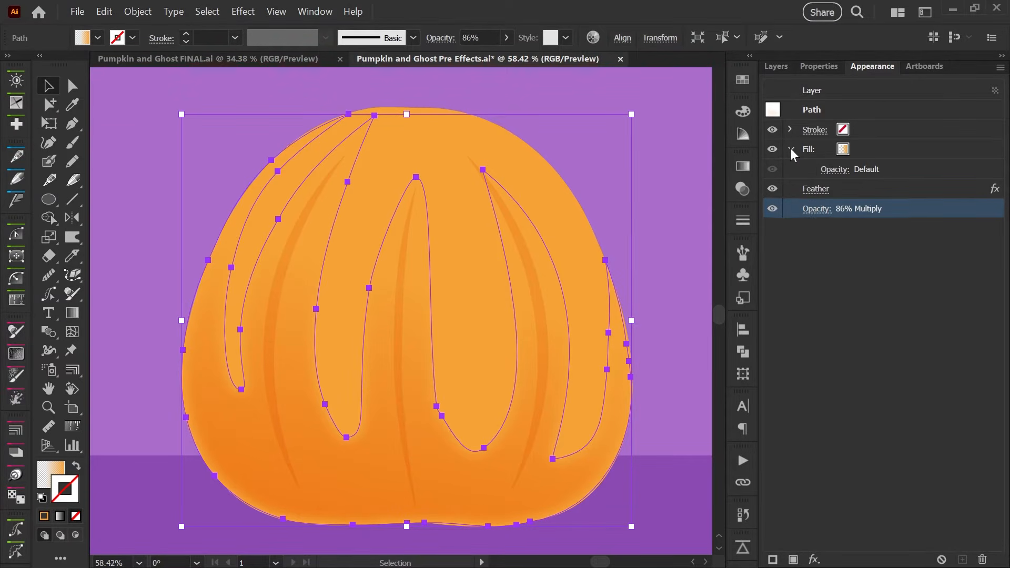
Inspect the linear gradient fill of the lowest shadow path, checking the opacity and location of both colour stops.
left_click(841, 151)
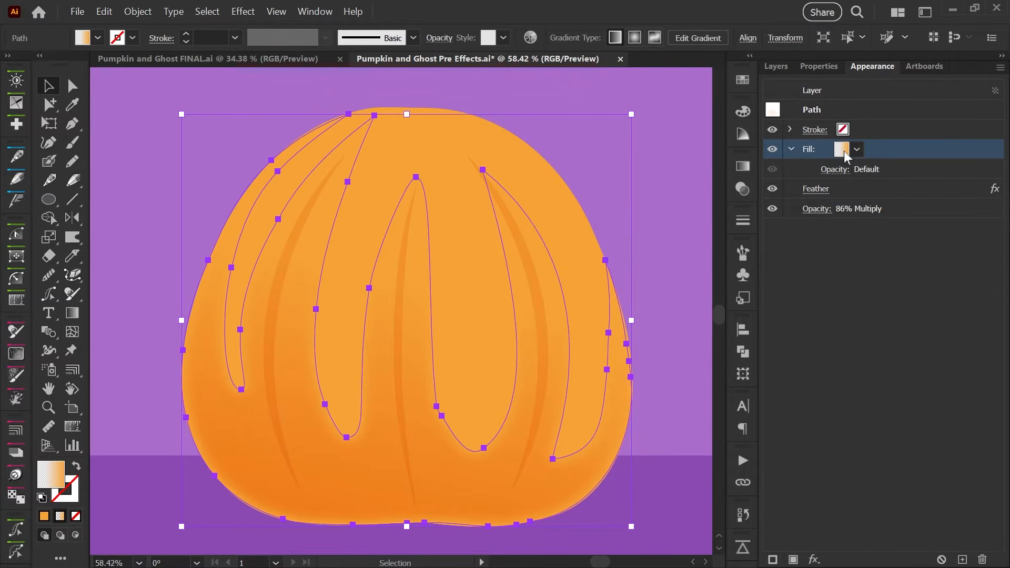
key("g")
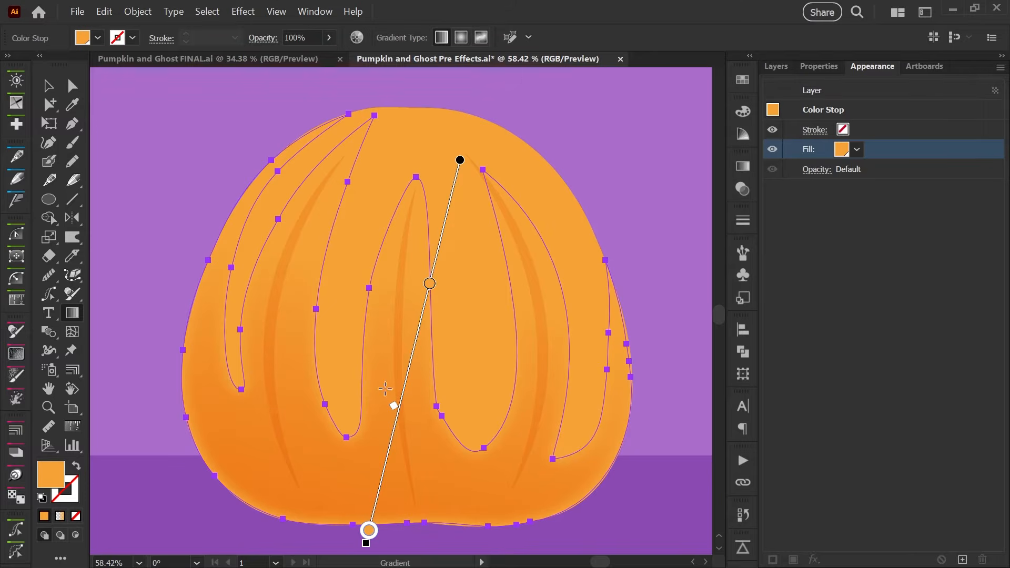
left_click(430, 285)
left_click(743, 168)
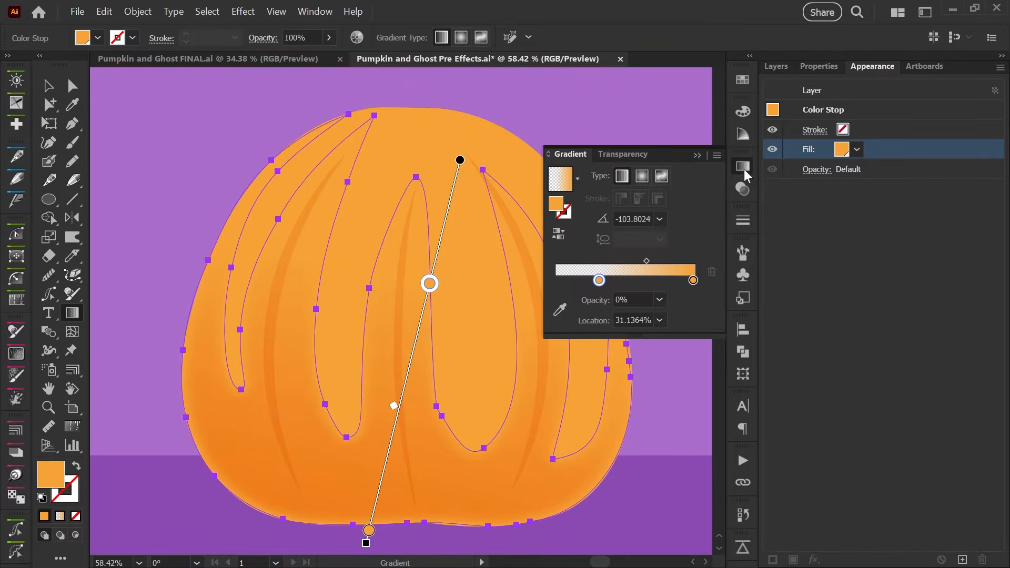
left_click(600, 282)
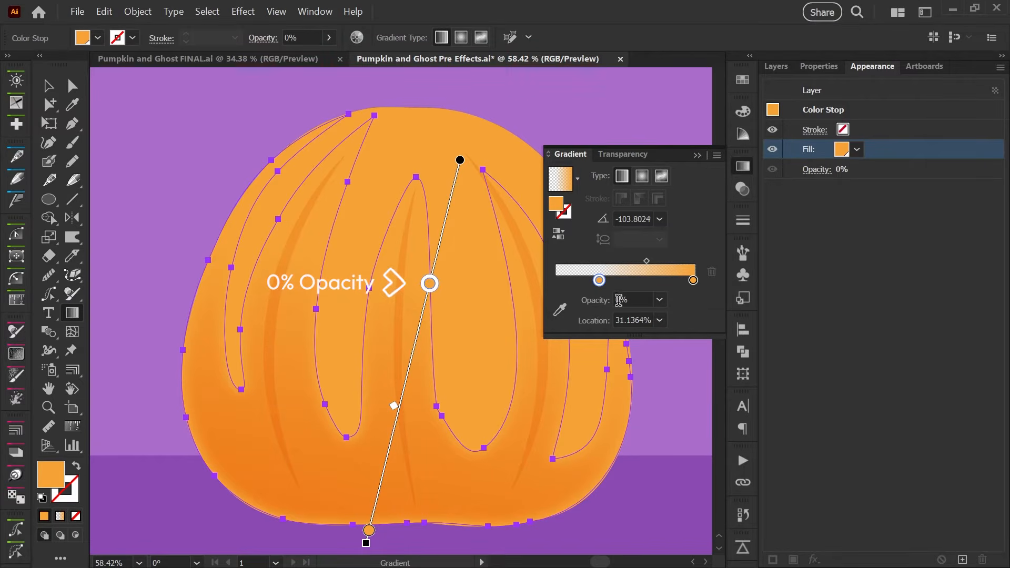
left_click(369, 531)
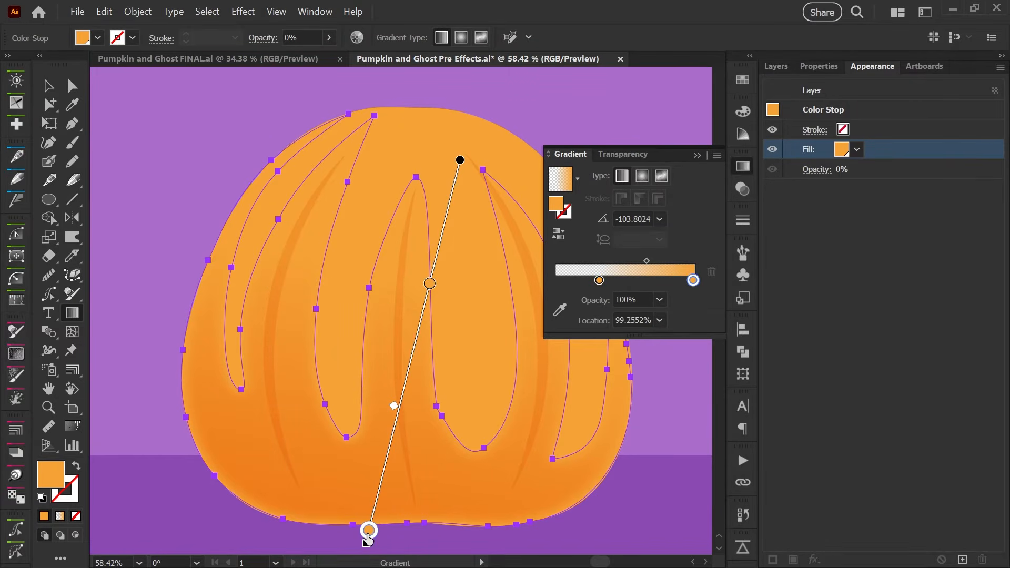
left_click(693, 281)
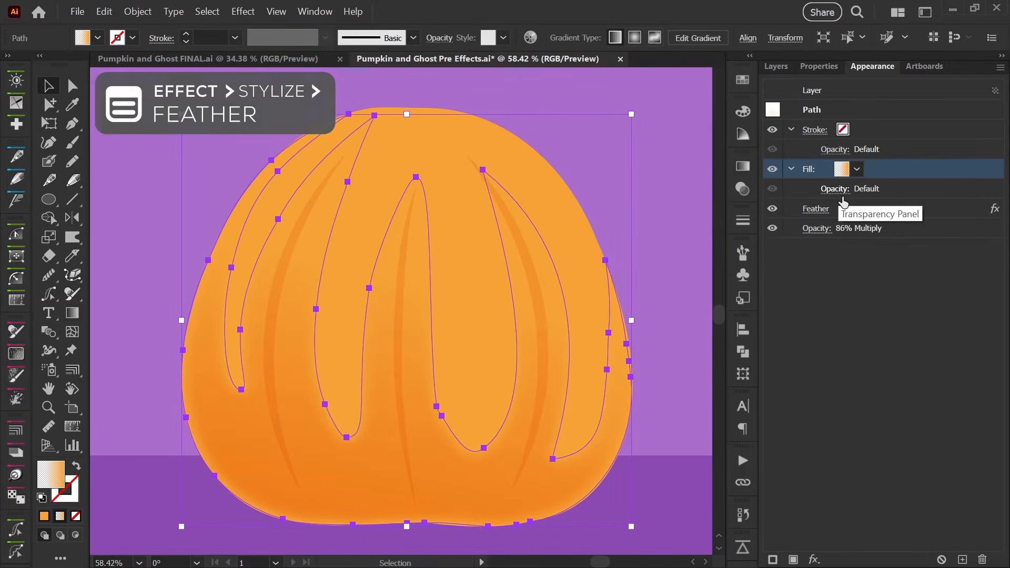
Review the Feather radius of the lowest shadow path, keeping the existing setting.
left_click(810, 209)
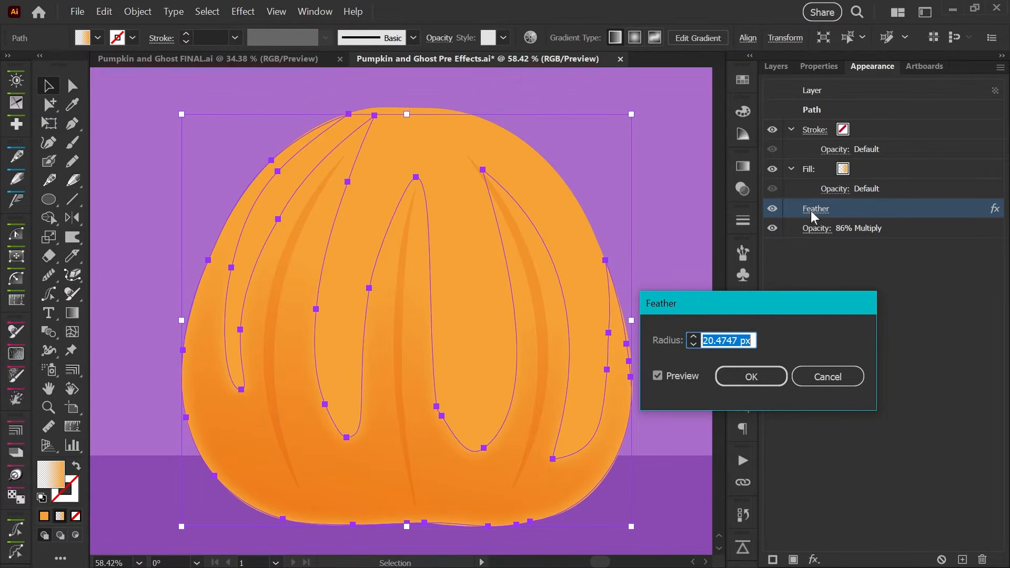
left_click(750, 377)
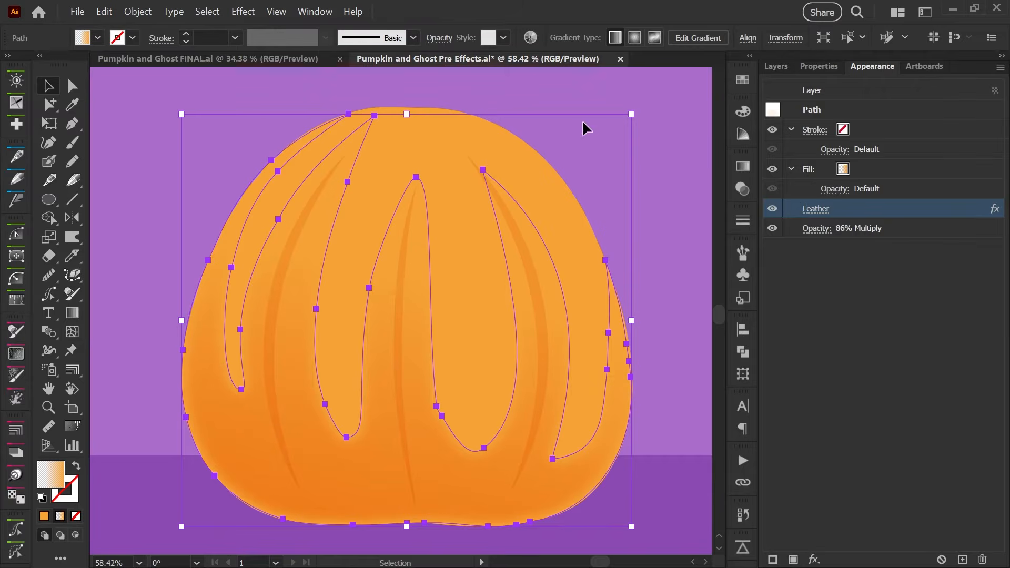
Preview the Shadows sublayer's paths one by one from the lowest upward, ending with only the second path from the top visible.
left_click(781, 67)
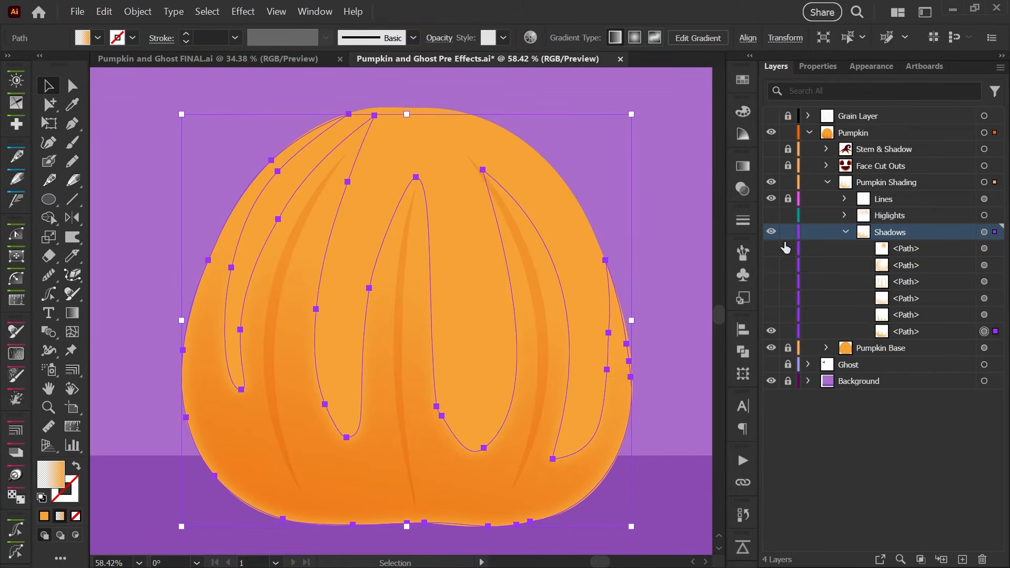
left_click(771, 332)
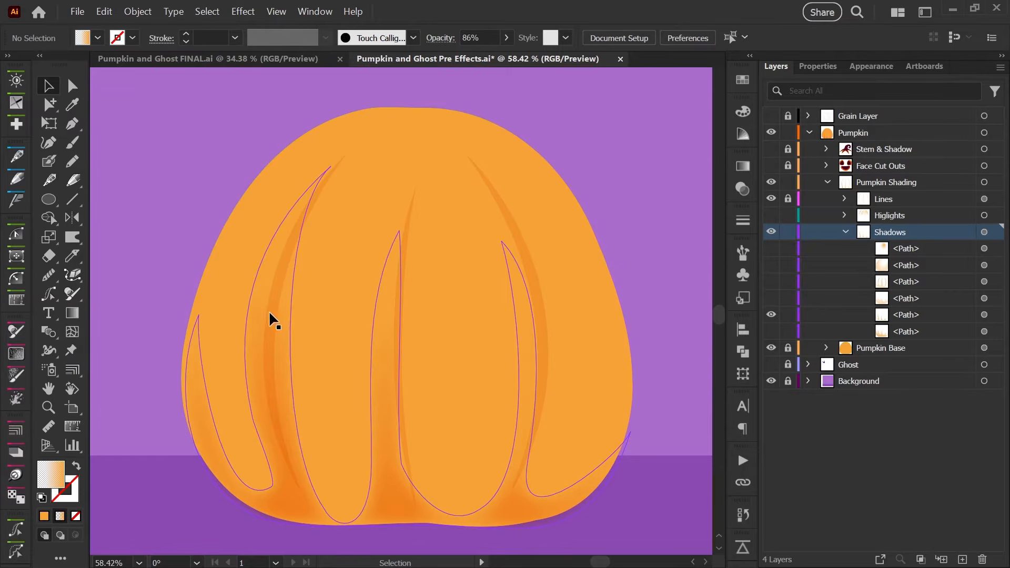
left_click(771, 298)
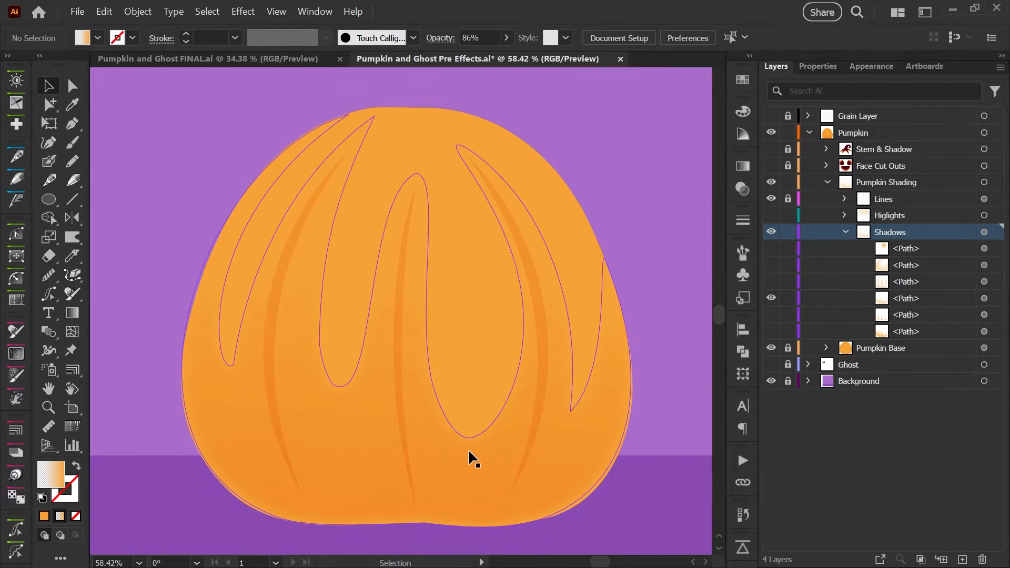
left_click(772, 283)
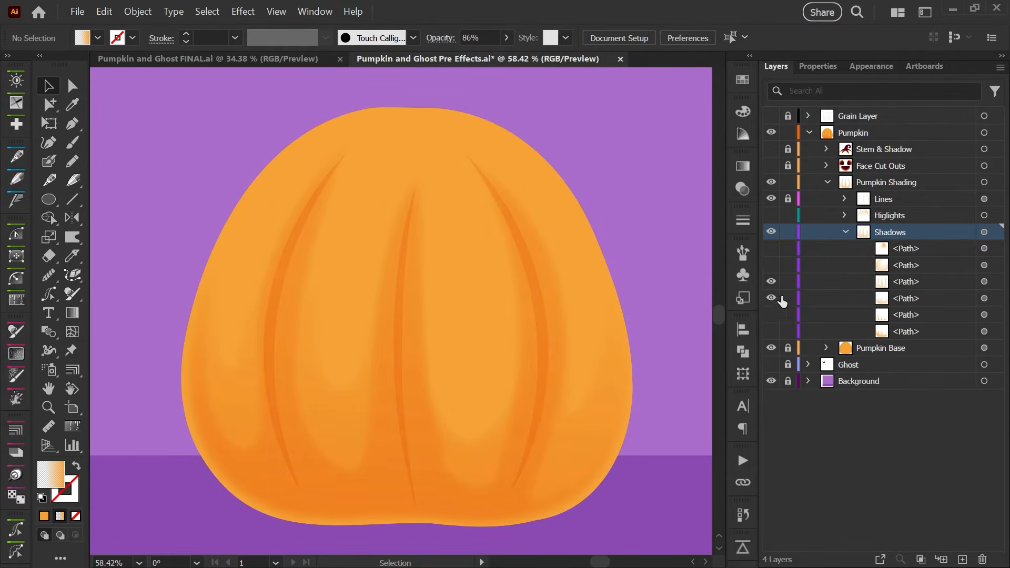
left_click(772, 298)
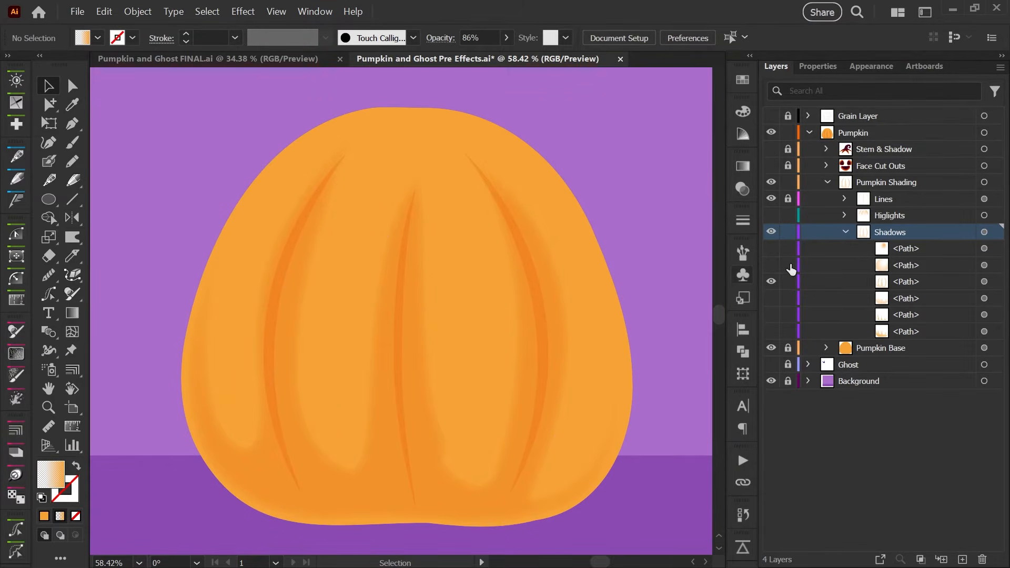
left_click(771, 265)
left_click(771, 282)
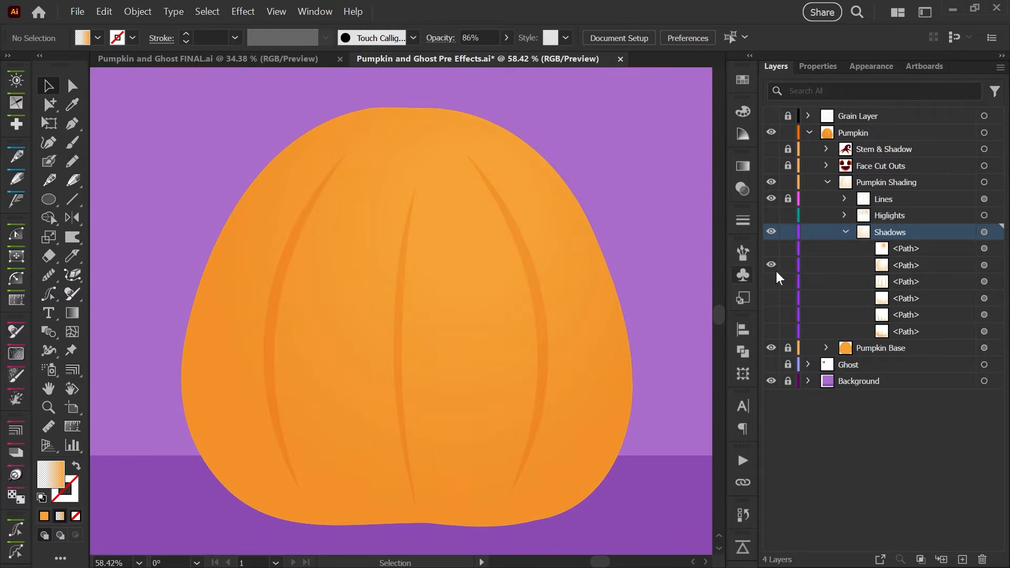
Select the second shadow path from the top and inspect its radial gradient fill, checking the opacity and location of both colour stops.
left_click(984, 266)
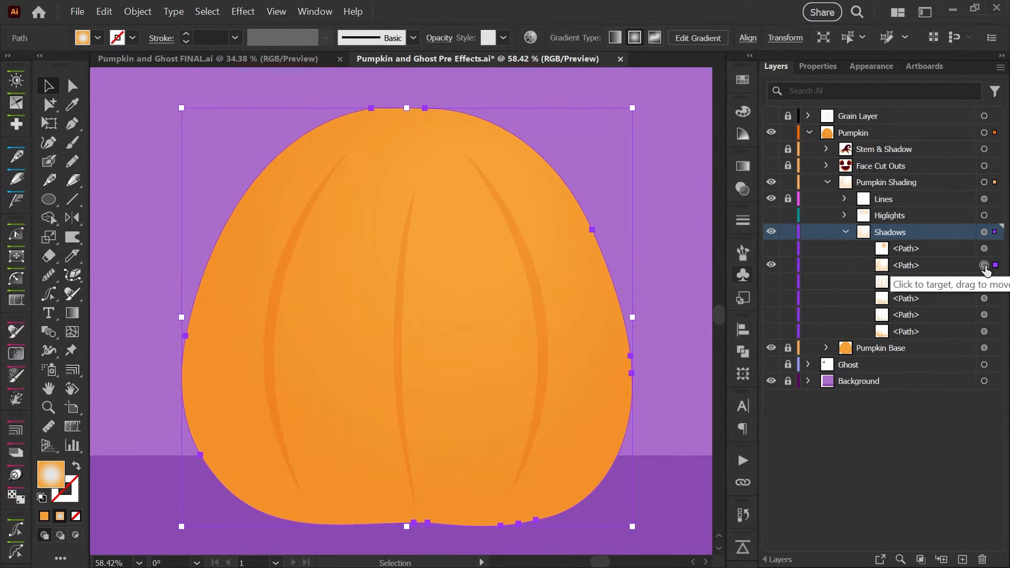
left_click(871, 66)
left_click(809, 169)
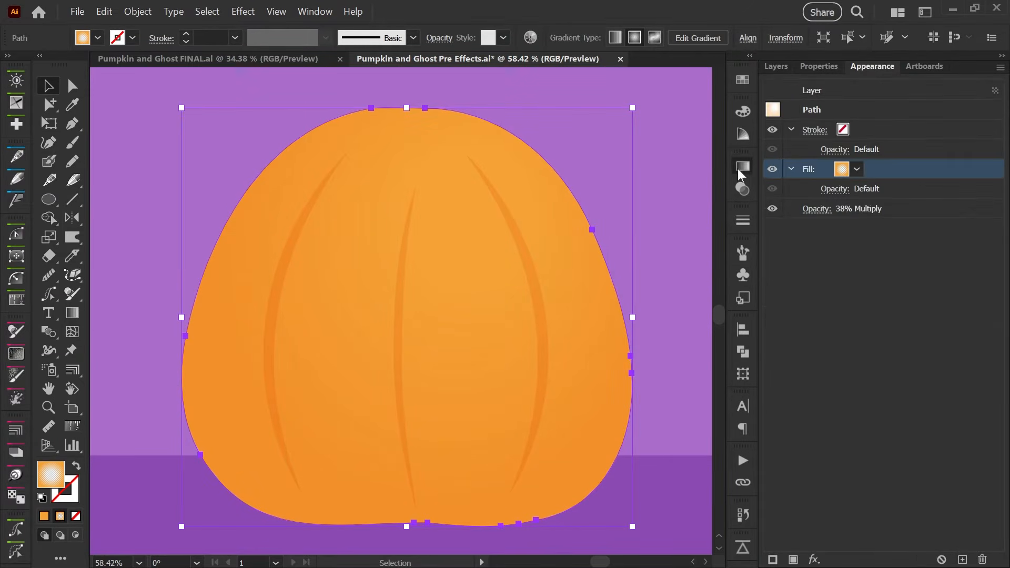
left_click(741, 167)
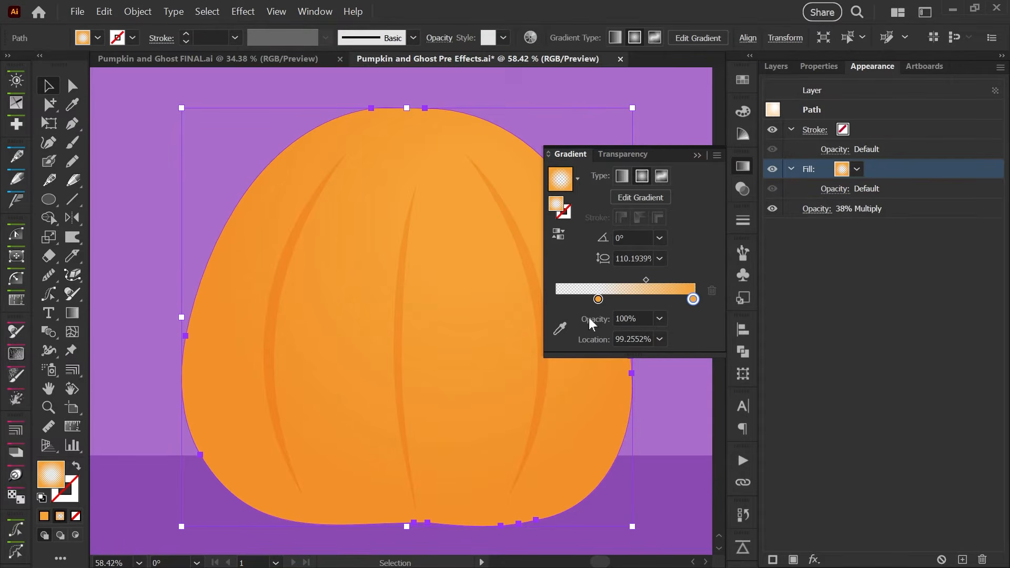
key("g")
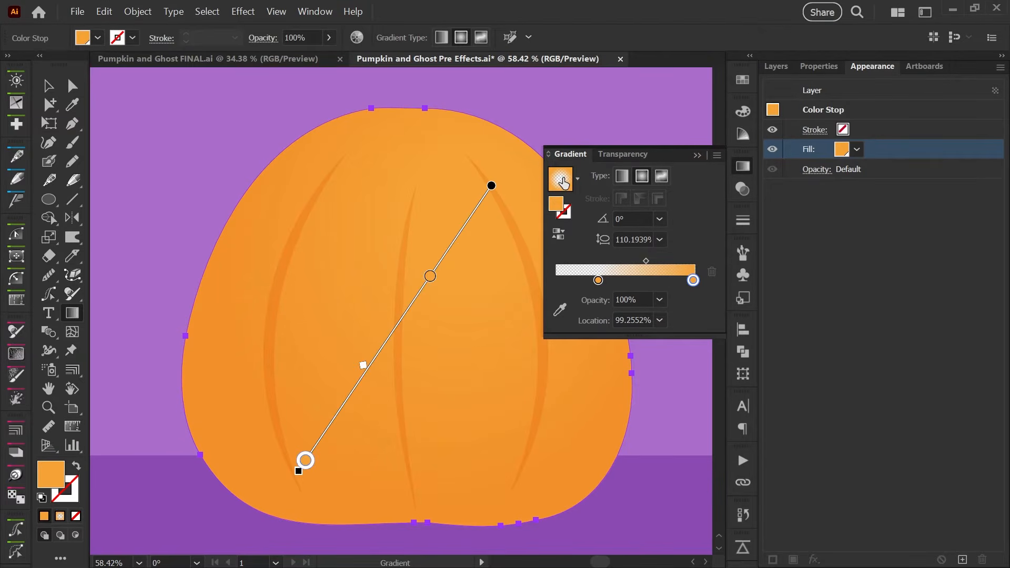
left_click(598, 280)
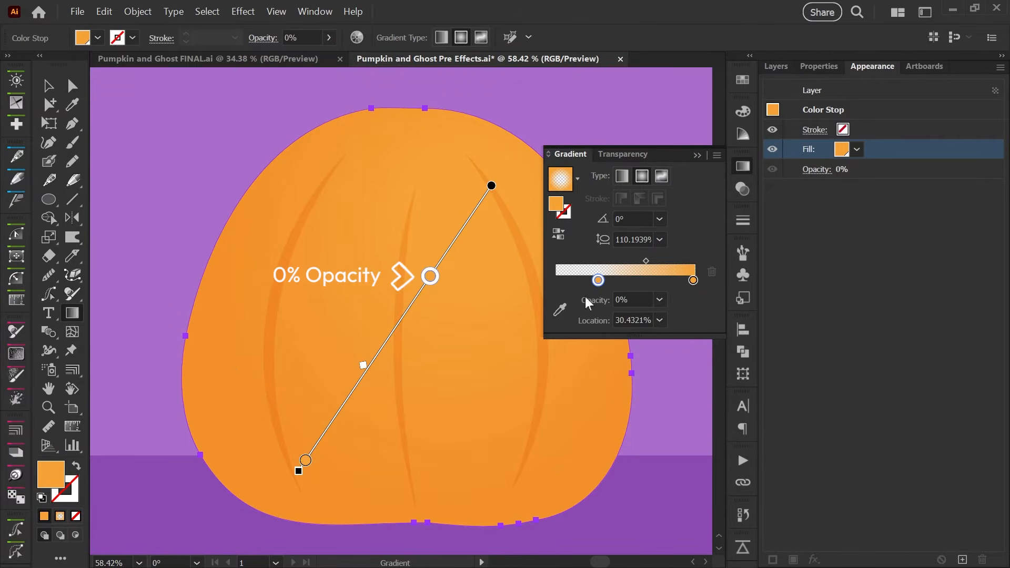
left_click(693, 281)
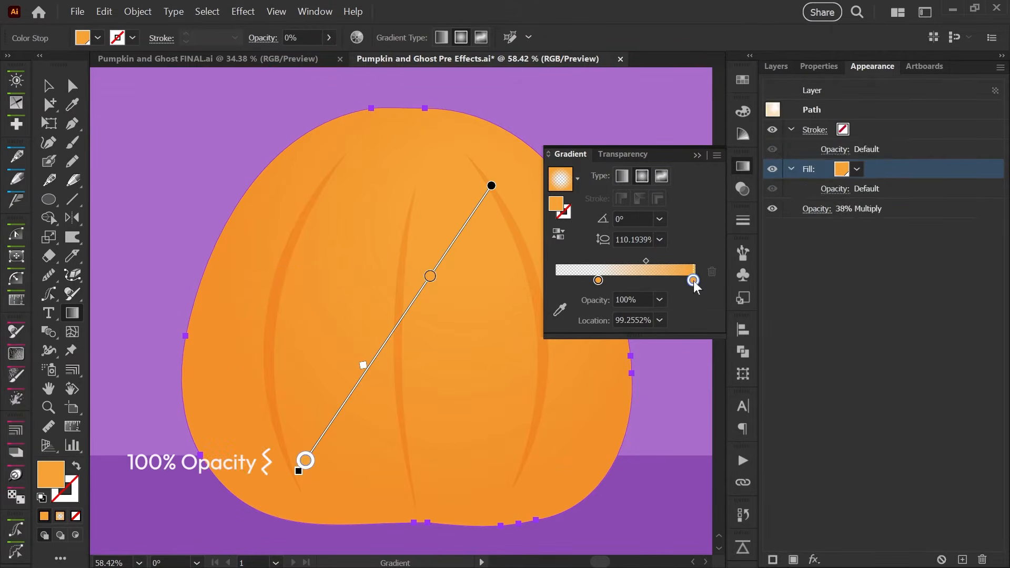
left_click(598, 279)
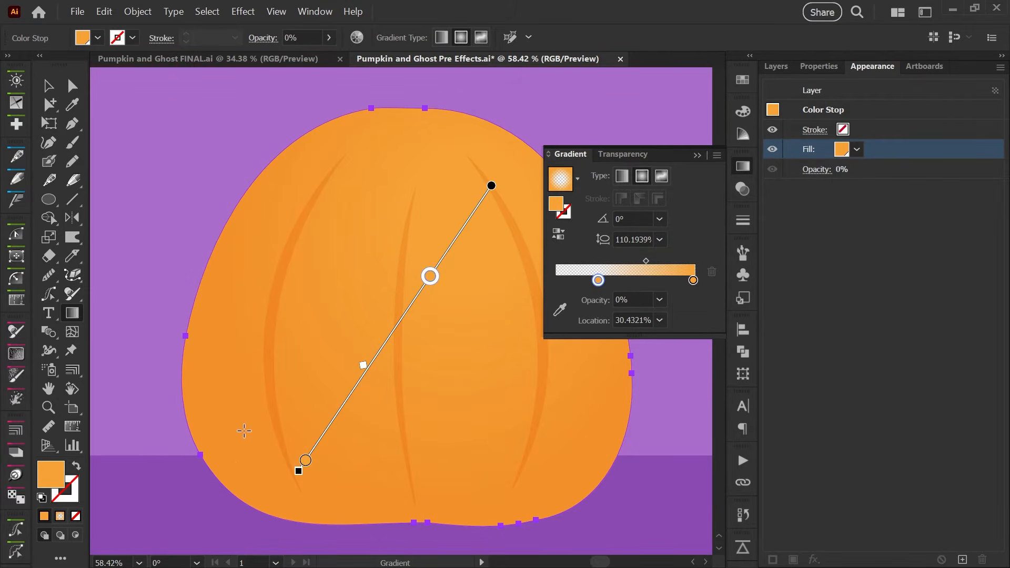
Make all the paths in the Shadows sublayer visible again.
left_click(742, 168)
left_click(775, 67)
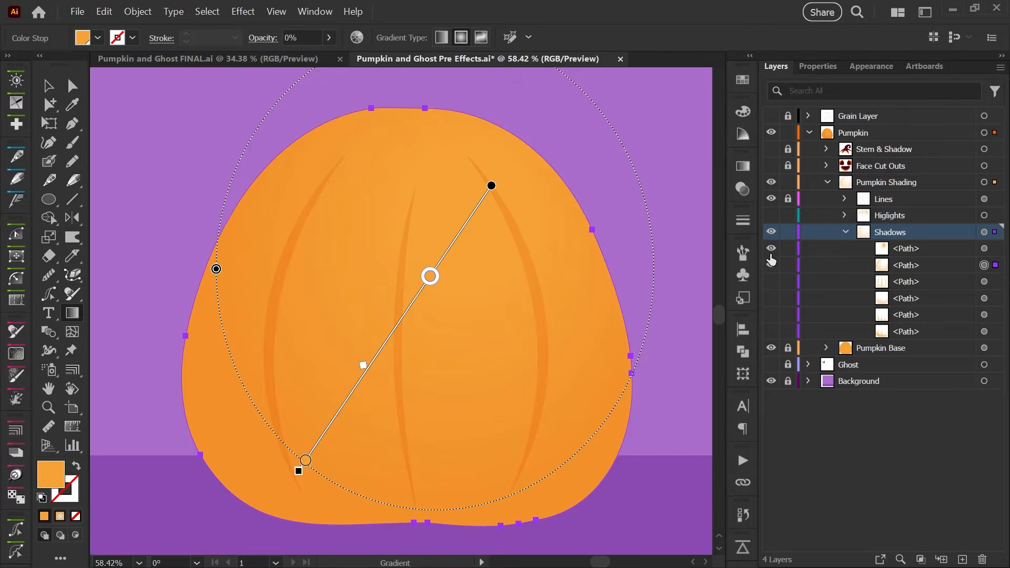
left_click_drag(770, 315, 770, 248)
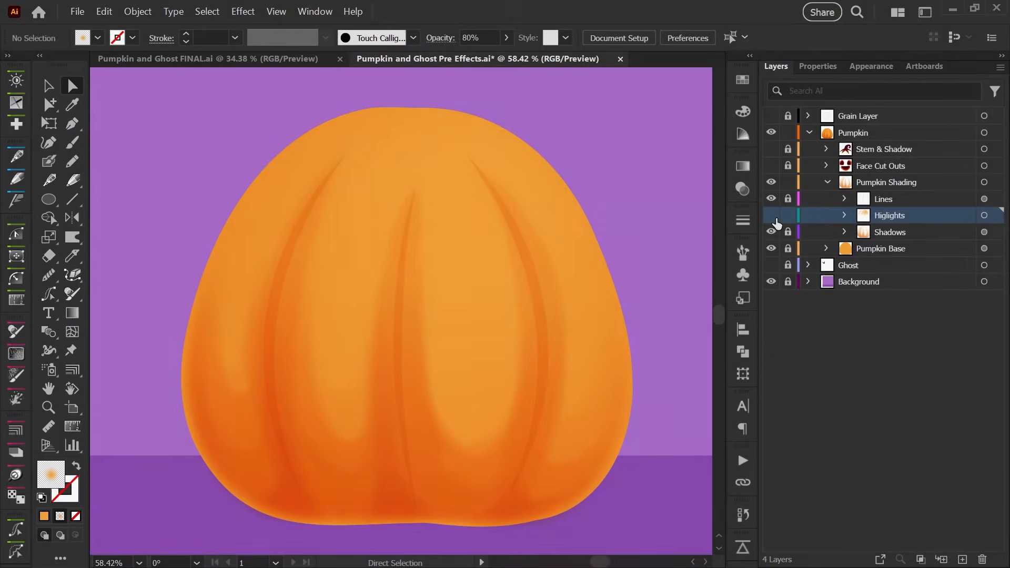
Compare the pumpkin with and without the Higlights sublayer, and show and select only its lowest path.
left_click(771, 215)
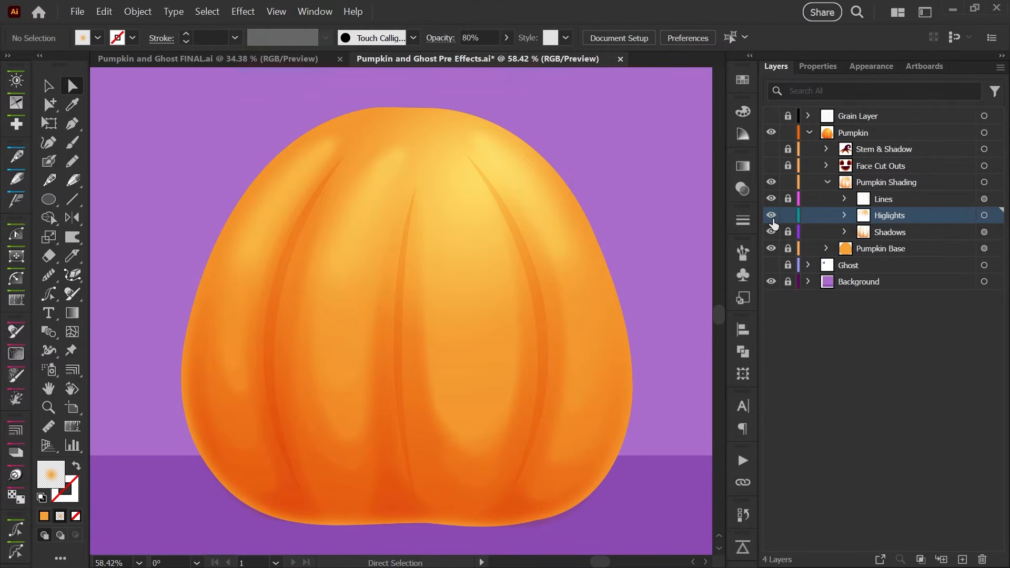
left_click(770, 216)
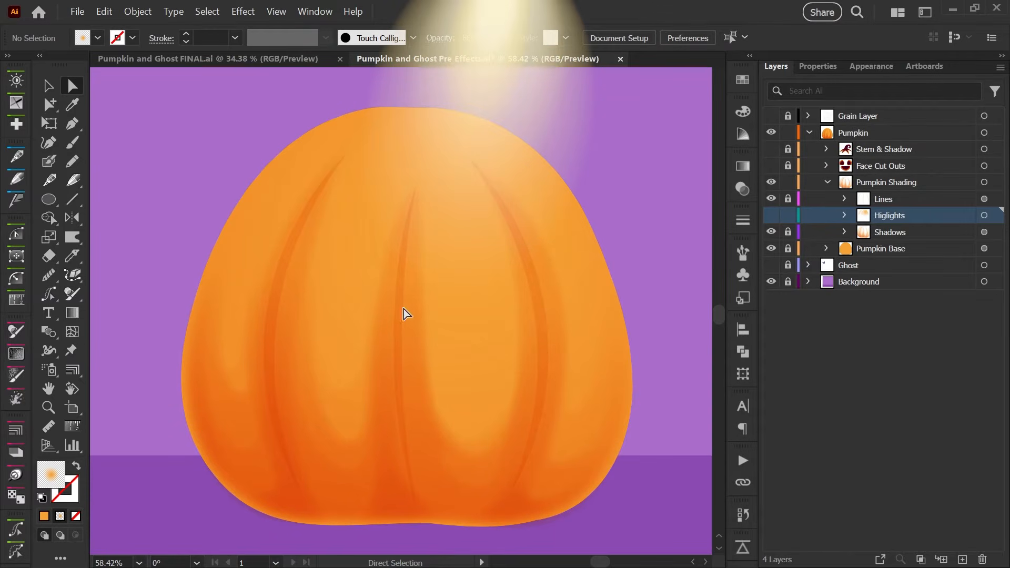
left_click(844, 215)
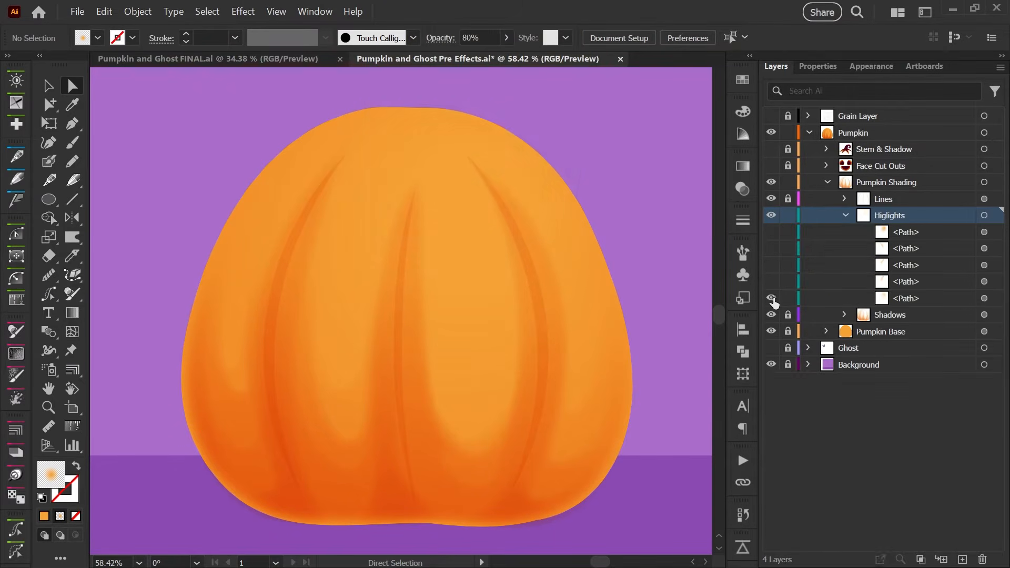
left_click(771, 299)
left_click(984, 298)
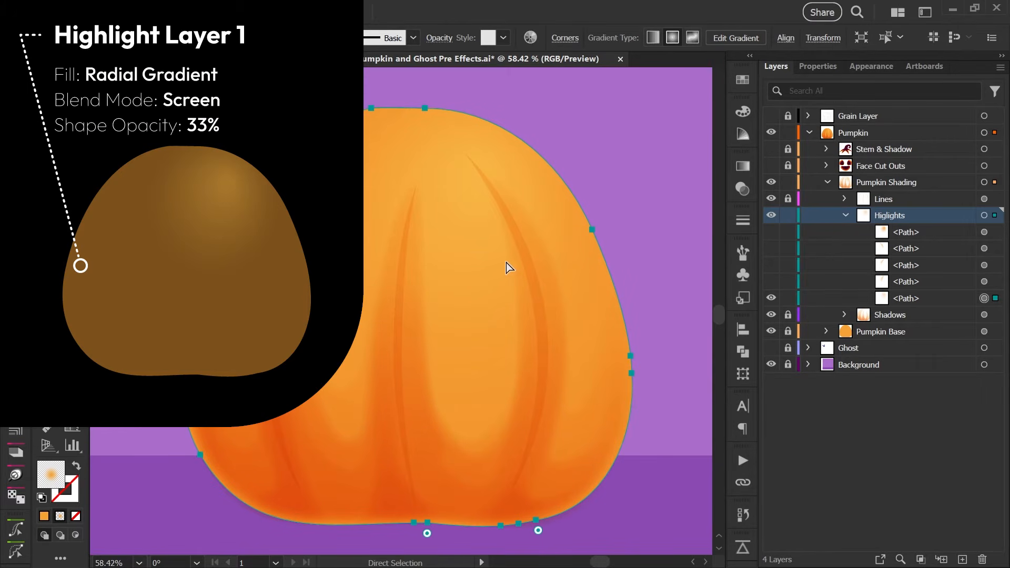
Inspect the lowest highlight path's radial gradient stops, blend mode and overall opacity, keeping the existing settings.
left_click(871, 66)
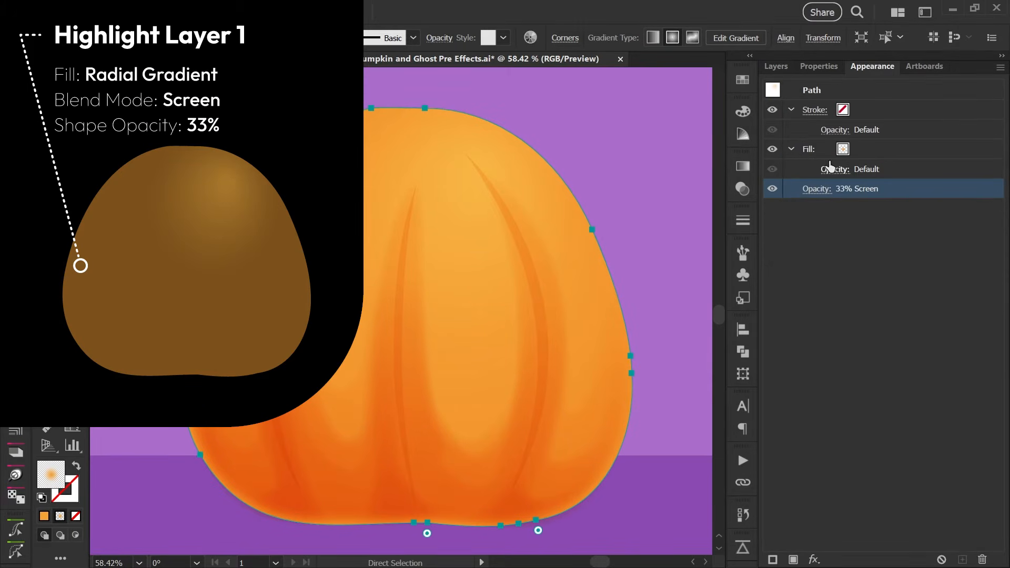
left_click(743, 166)
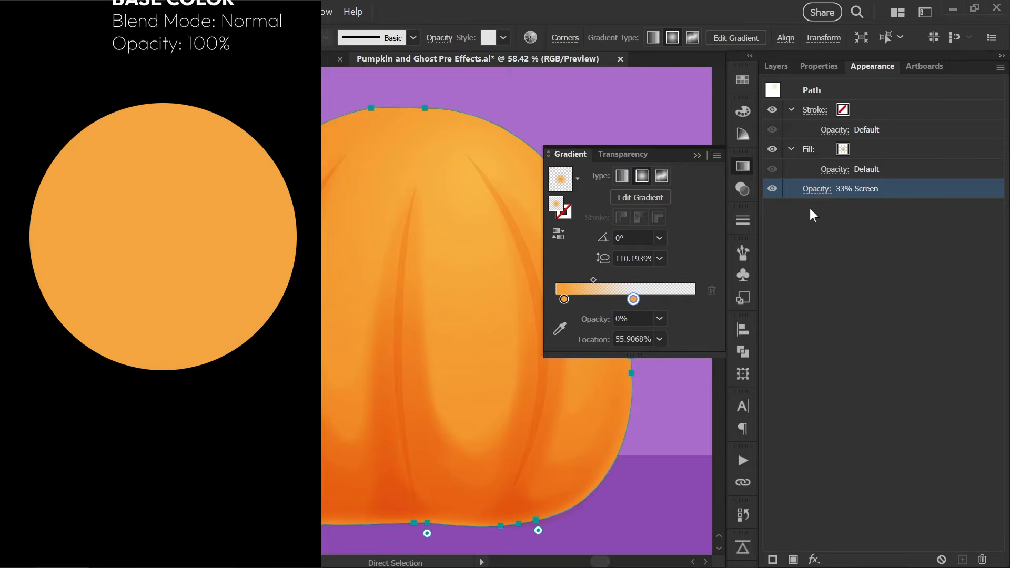
left_click(816, 188)
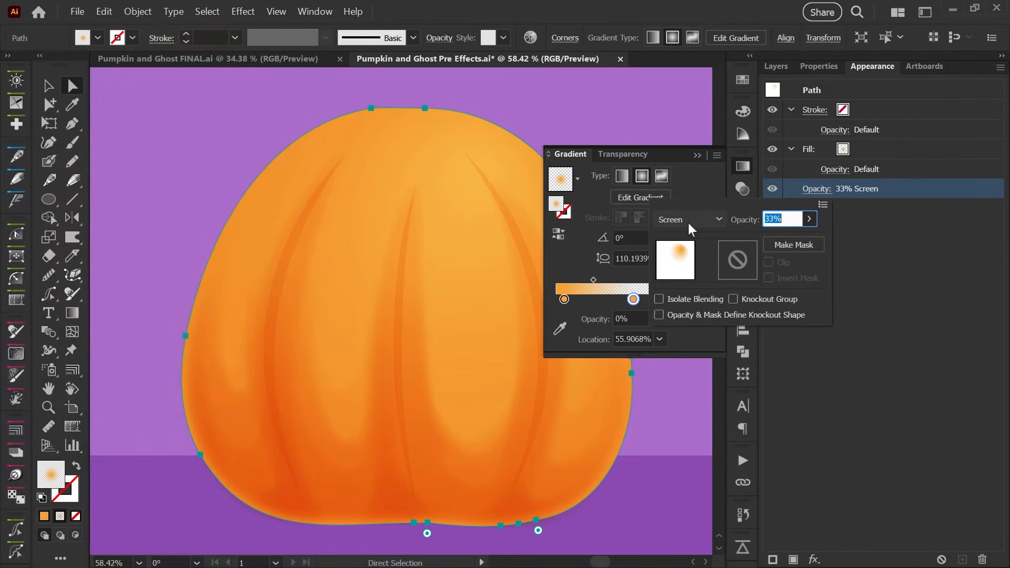
left_click(741, 166)
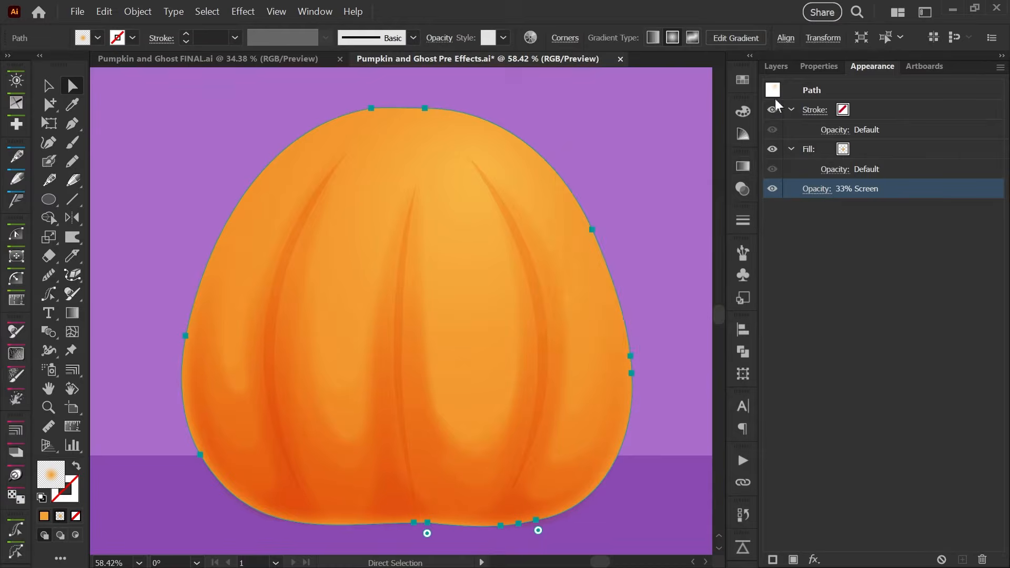
Show and select the second-lowest highlight path and open its freeform gradient for editing.
left_click(778, 66)
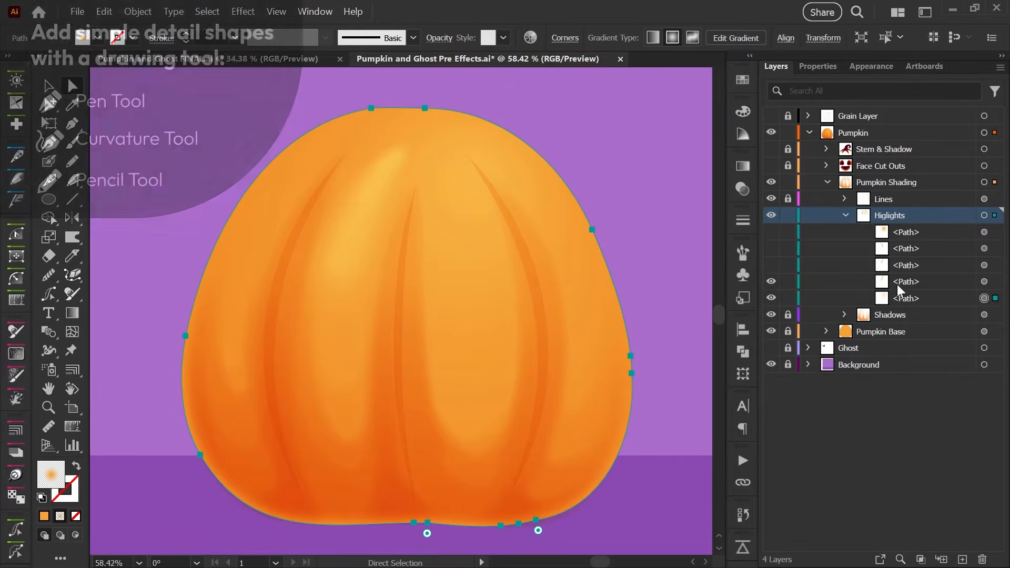
left_click(983, 282)
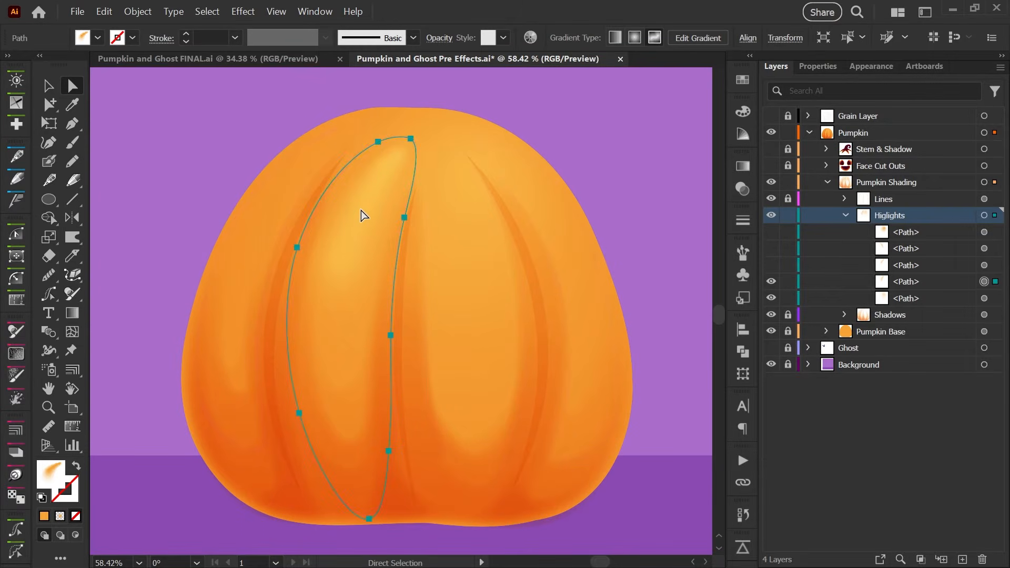
left_click(743, 167)
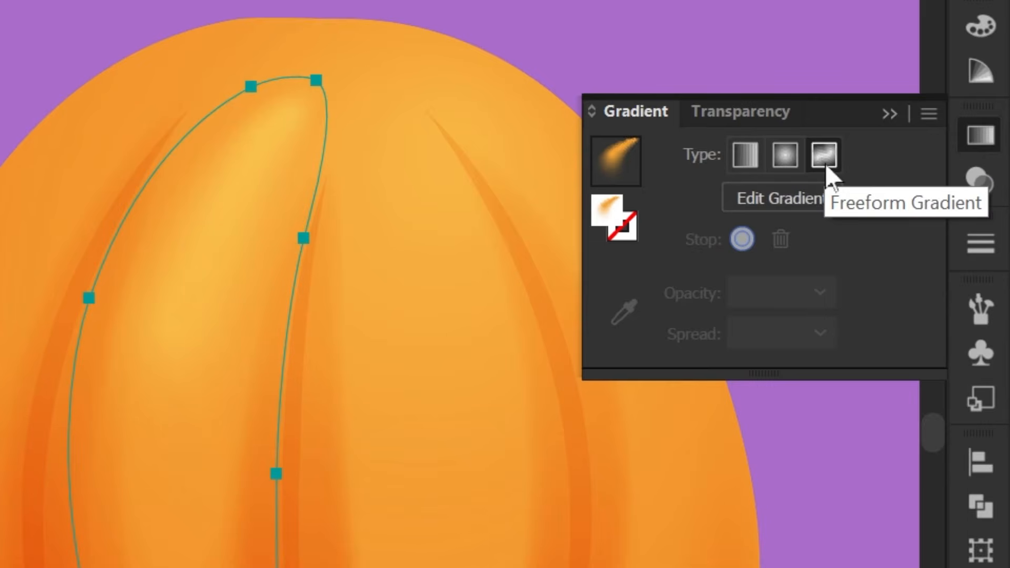
left_click(814, 199)
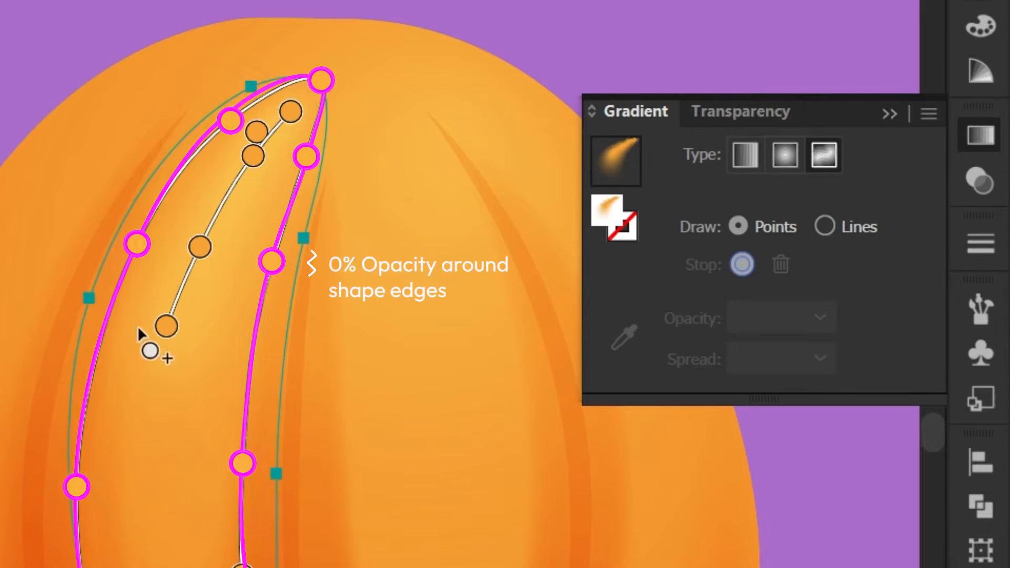
Examine the opacity of the colour stops along the middle line of the highlight's freeform gradient.
left_click(166, 327)
left_click(199, 246)
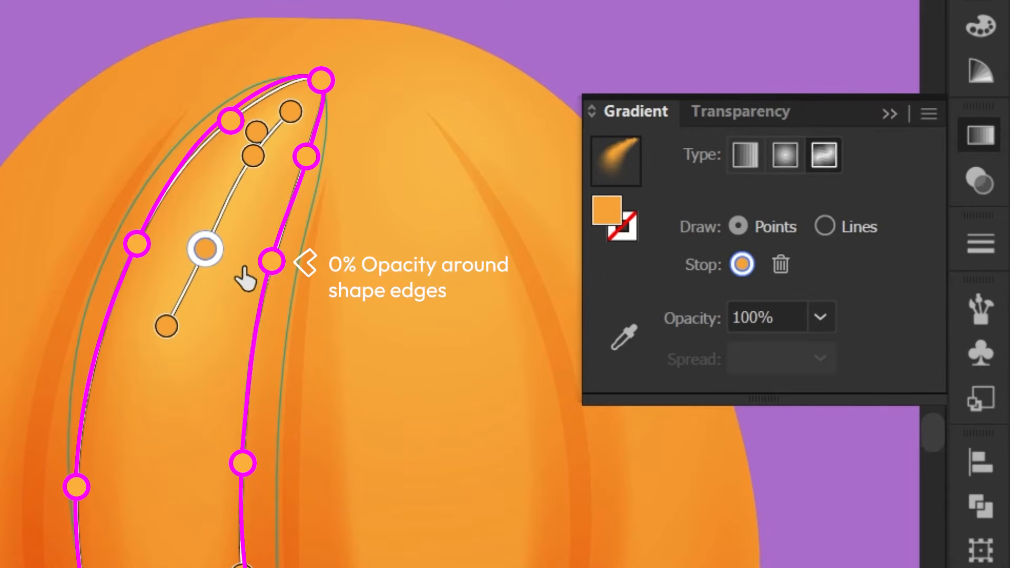
mouse_move(203, 249)
left_mouse_down()
mouse_move(181, 242)
mouse_move(211, 242)
mouse_move(182, 260)
mouse_move(200, 250)
left_mouse_up()
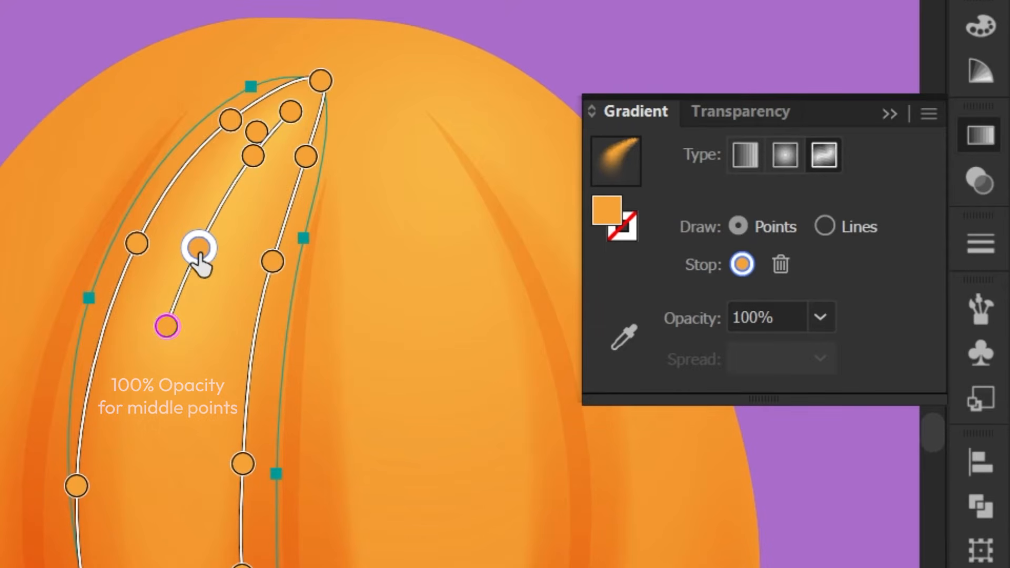
Try adding two individual colour points below the highlight's middle gradient line, and delete them.
left_click(162, 378)
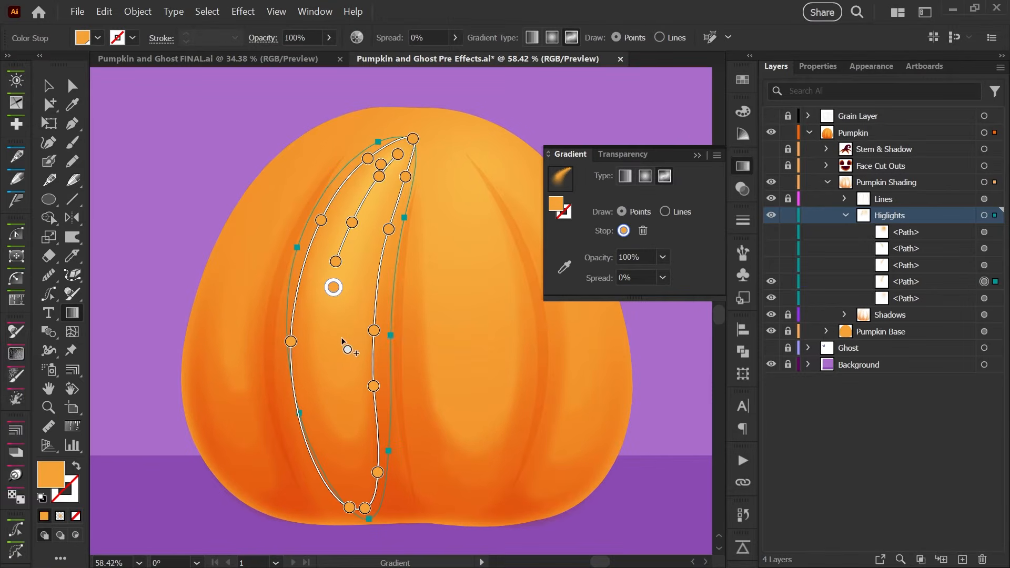
left_click(329, 331)
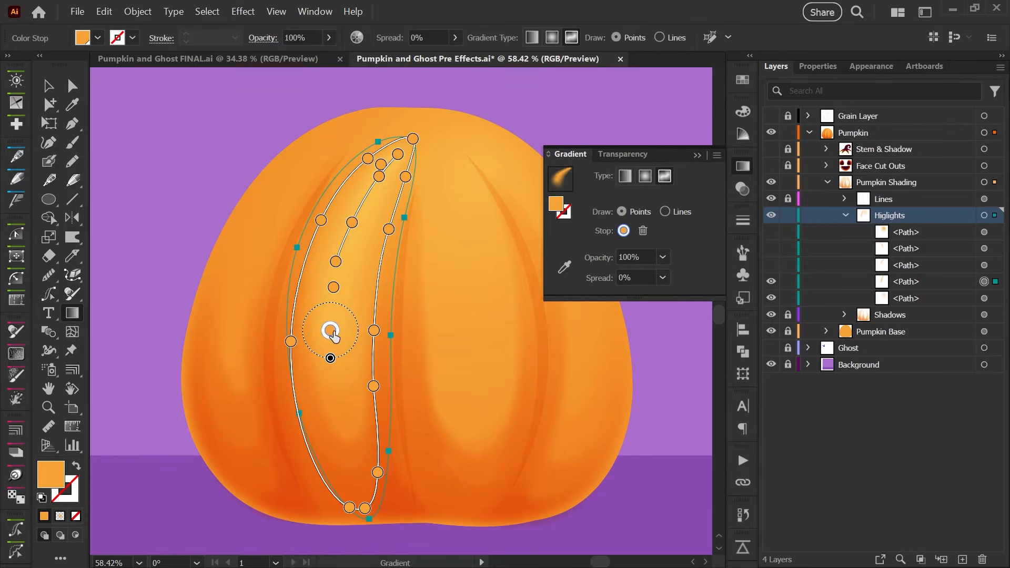
key("Delete")
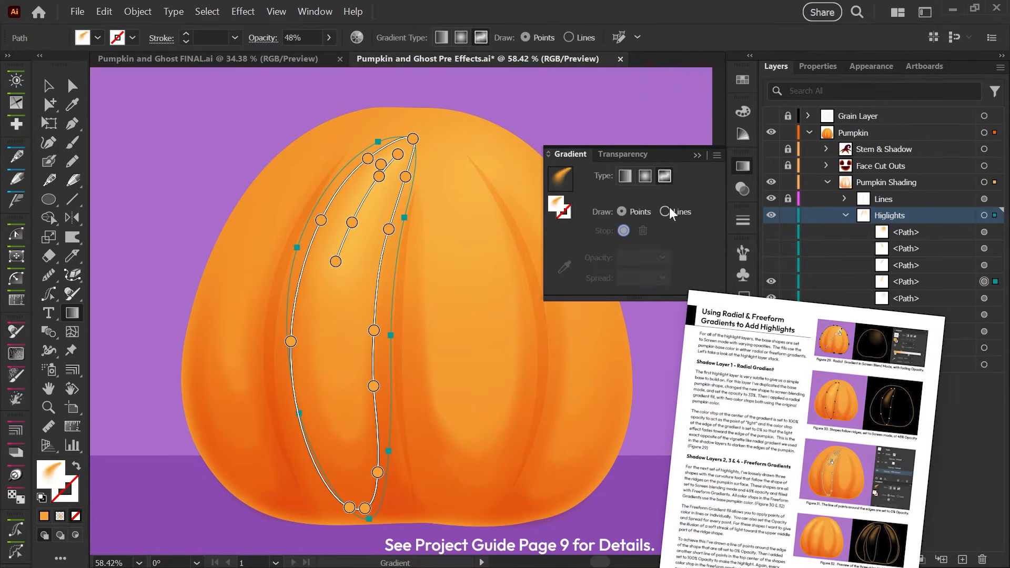
Draw a freeform gradient line of three colour stops down the centre of the highlight shape, below the existing middle line.
left_click(665, 212)
left_click(338, 282)
left_click(335, 352)
left_click(345, 410)
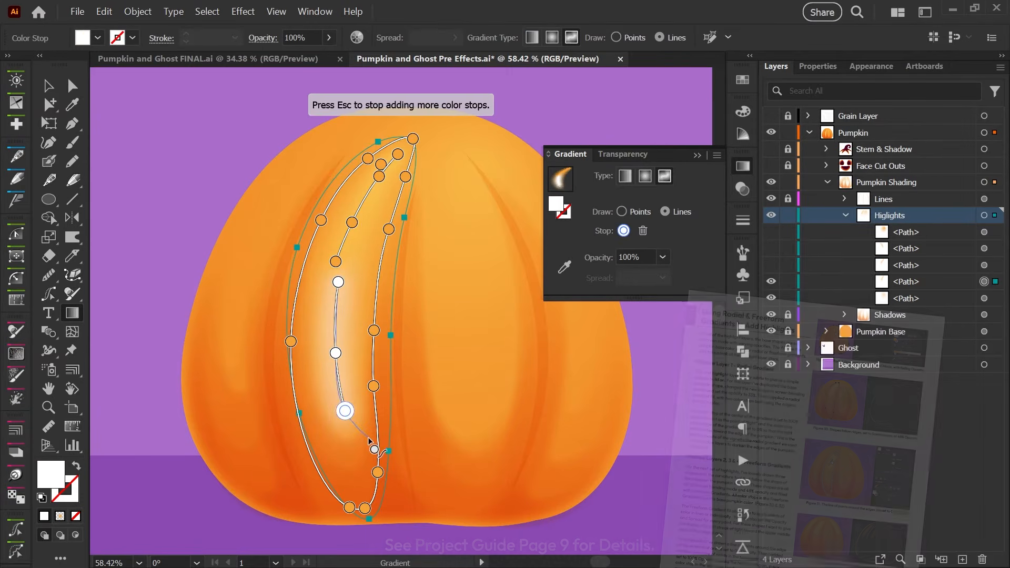
key("Escape")
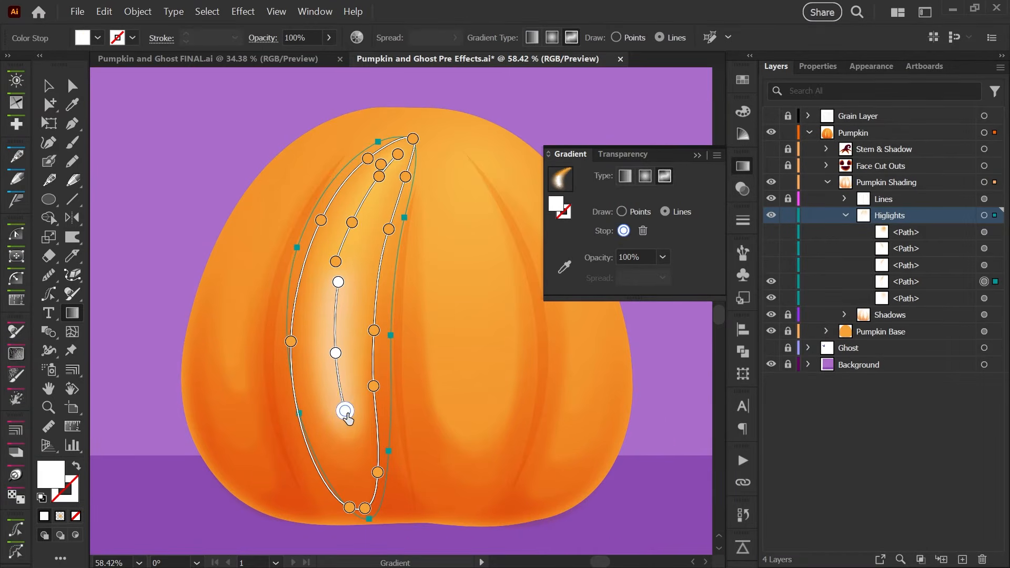
Try an orange colour on the lowest stop of the new gradient line, and delete all three of the line's stops.
double_click(345, 410)
left_click(213, 249)
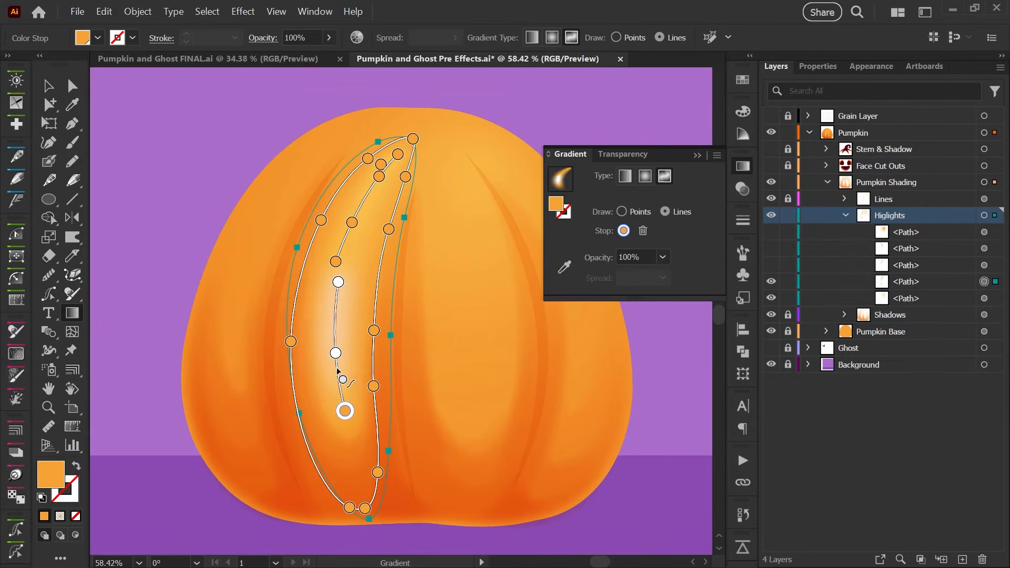
left_click_drag(342, 409, 337, 355)
key("Delete")
left_click(339, 284)
key("Delete")
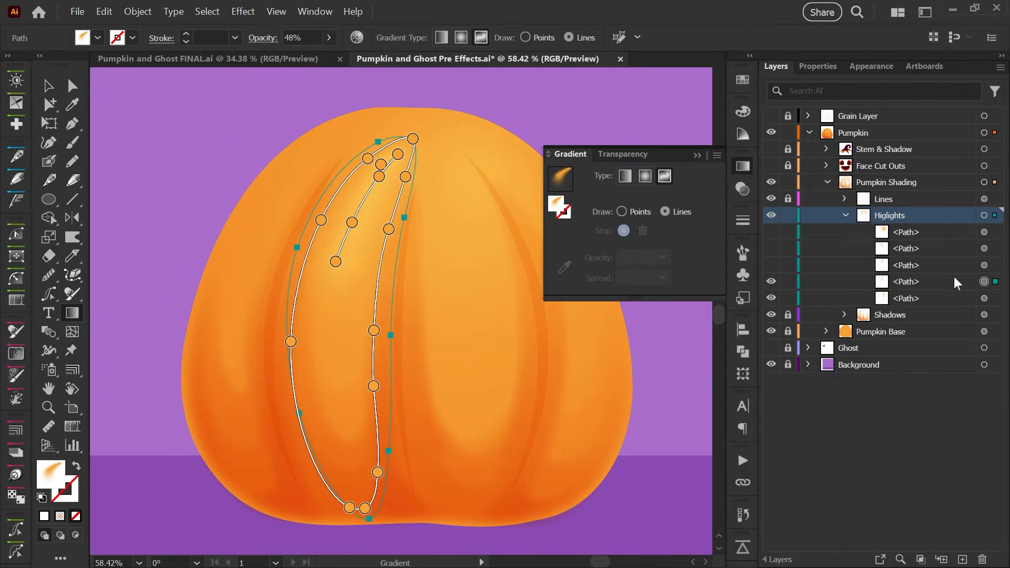
Show the three remaining highlight paths, selecting the middle and the second-highest ones to inspect their freeform gradients.
left_click(771, 265)
left_click(983, 265)
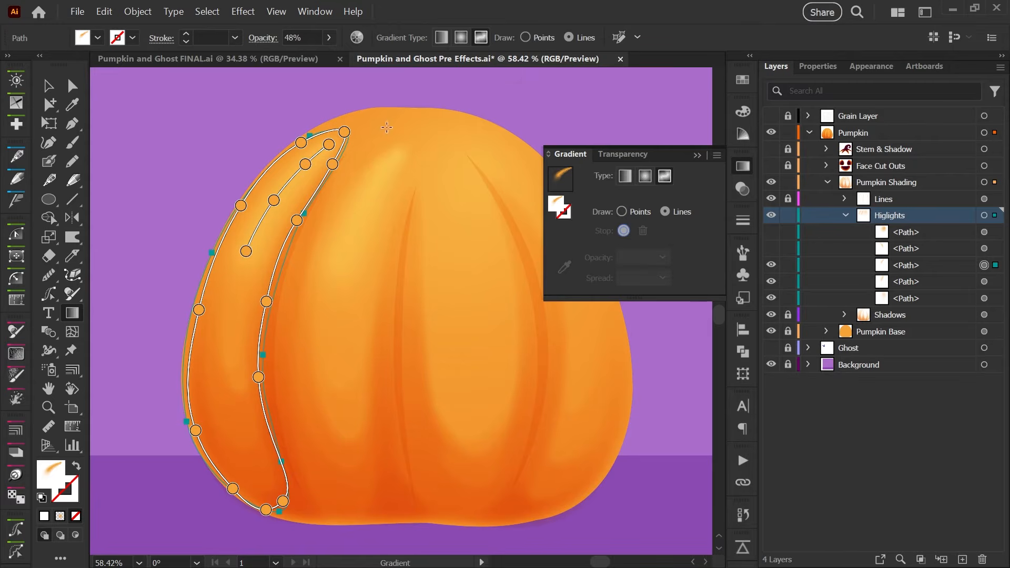
left_click(771, 249)
left_click(983, 248)
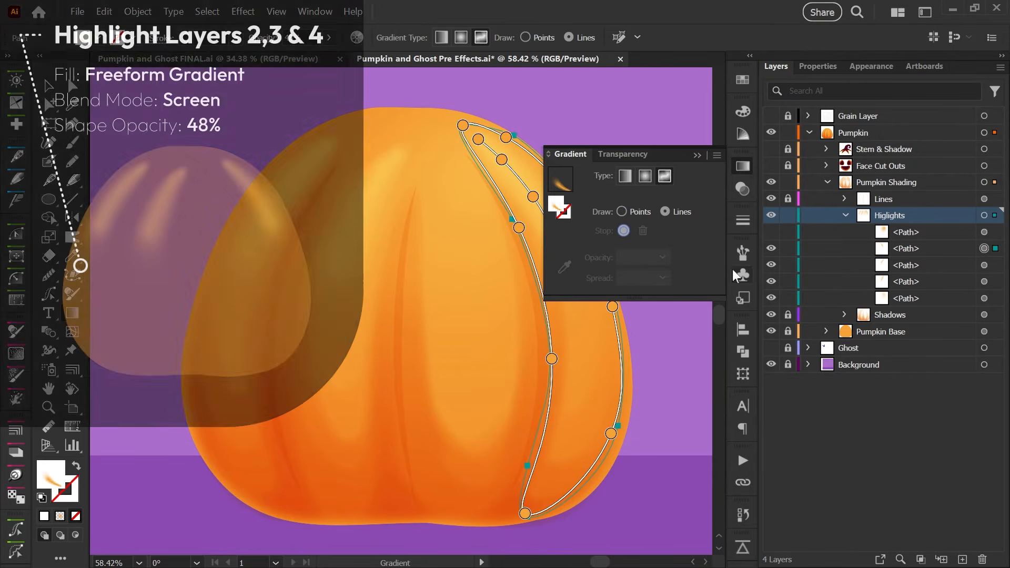
left_click(771, 232)
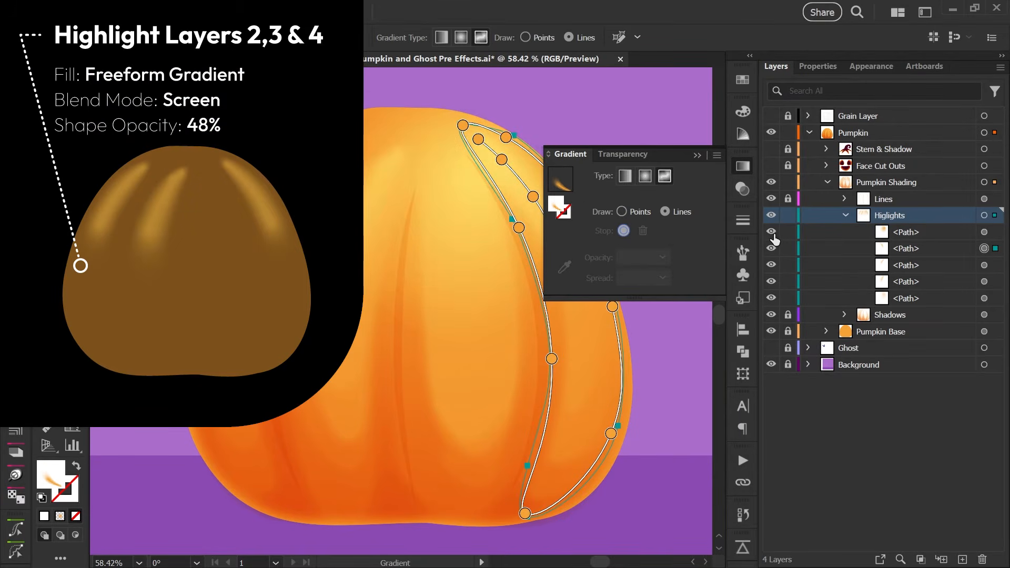
left_click(743, 168)
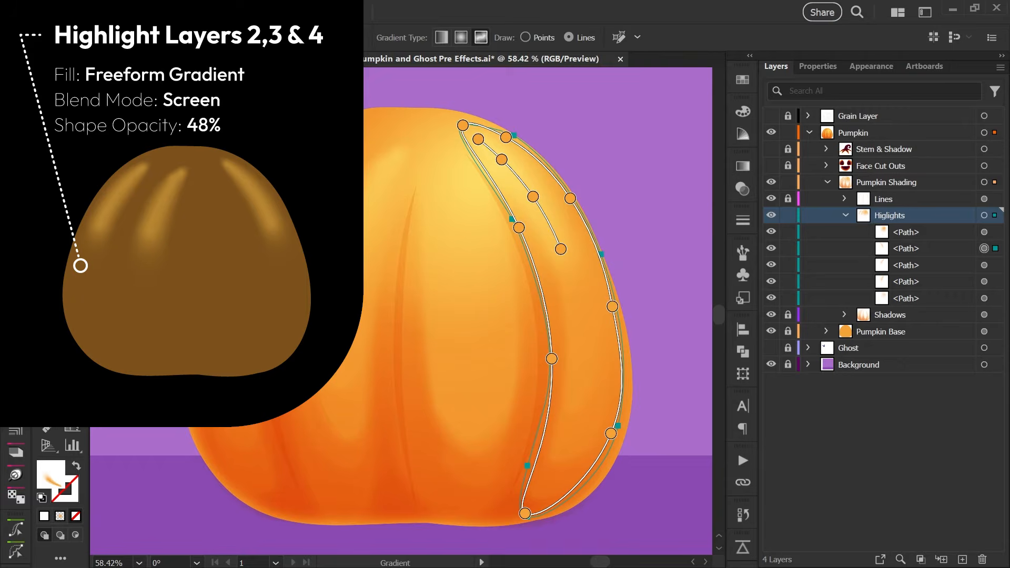
Select the top highlight path and shift its radial gradient's solid stop to about 4% and its transparent stop to about 73%.
left_click(984, 232)
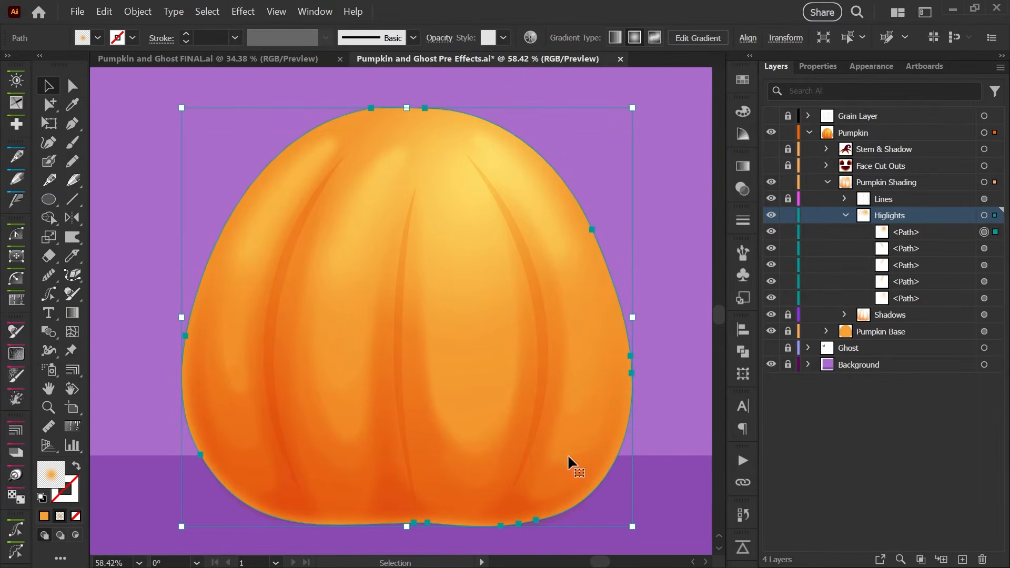
left_click(741, 168)
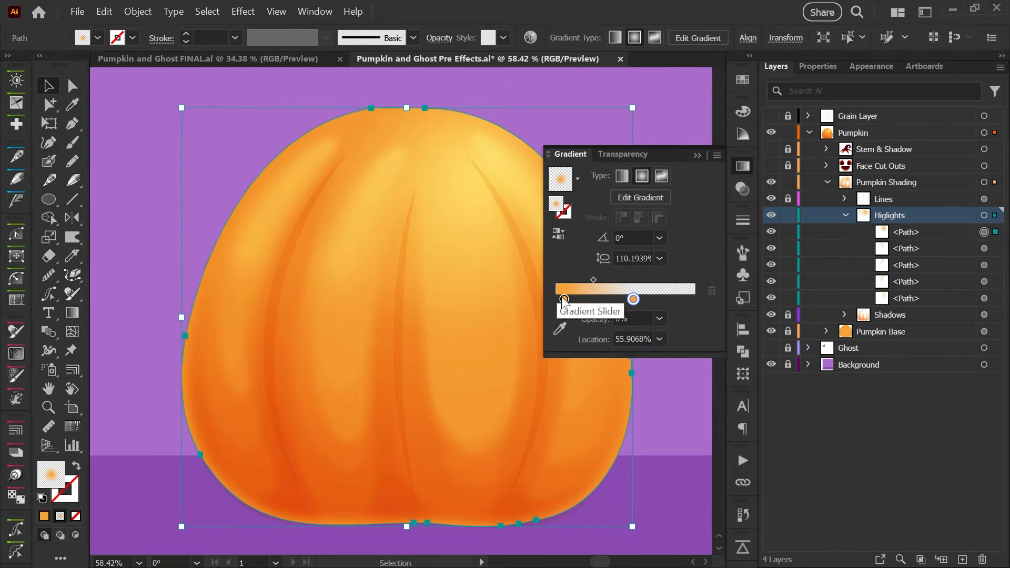
key("g")
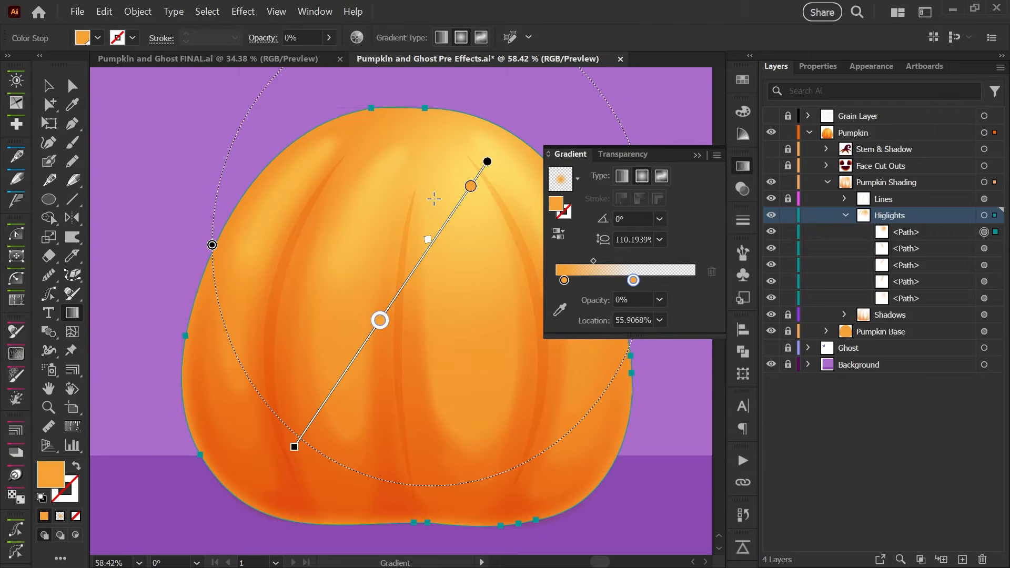
mouse_move(472, 194)
left_mouse_down()
mouse_move(427, 280)
mouse_move(480, 190)
left_mouse_up()
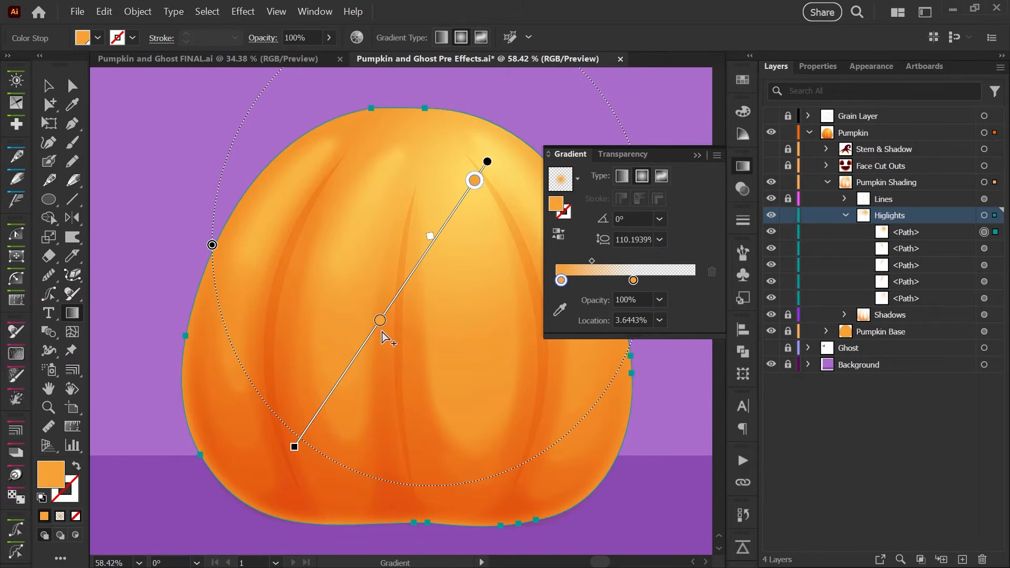
left_click_drag(380, 320, 351, 363)
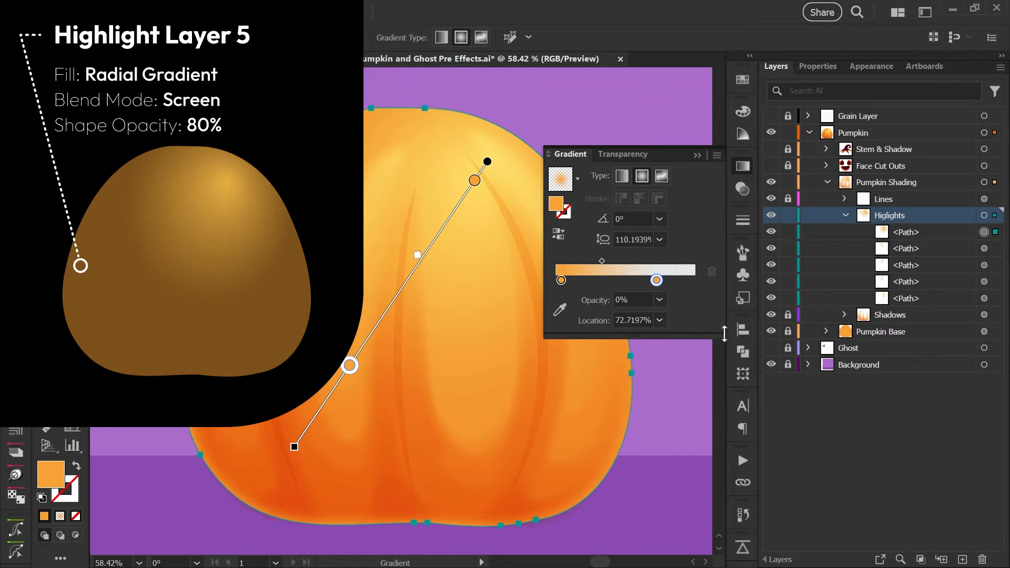
Examine the blend mode and overall opacity of the pumpkin's top highlight path.
left_click(868, 67)
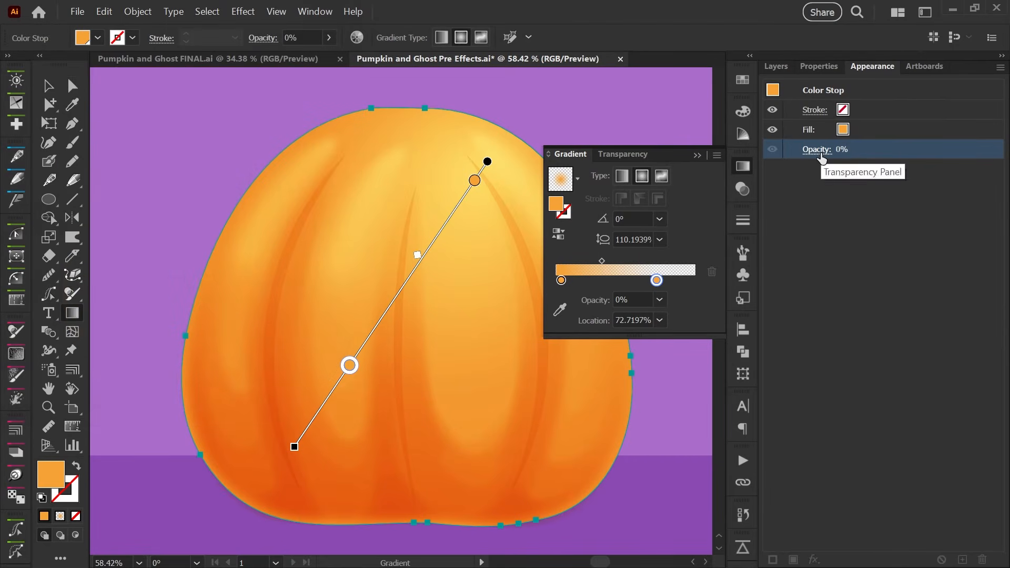
left_click(72, 85)
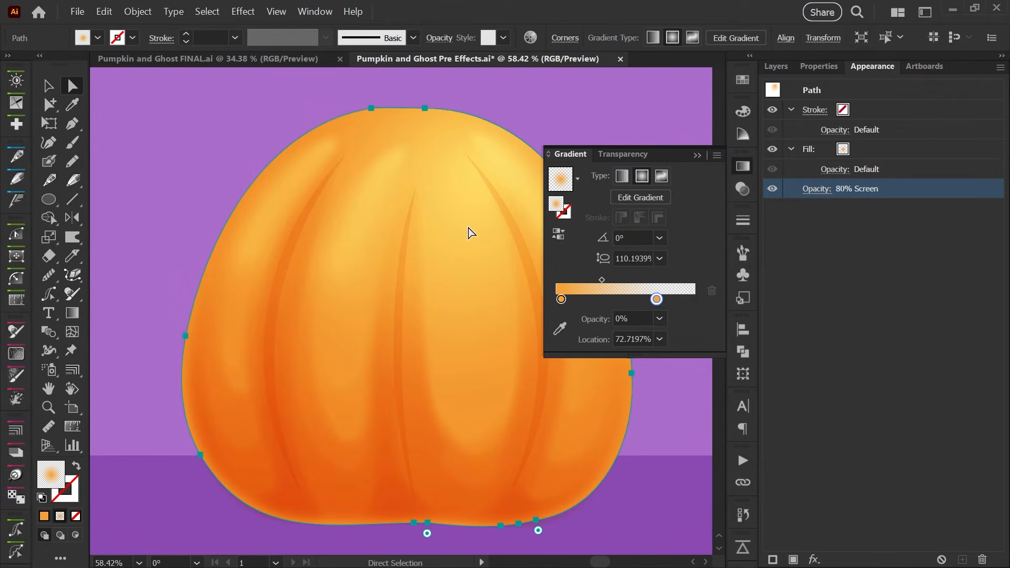
left_click(806, 191)
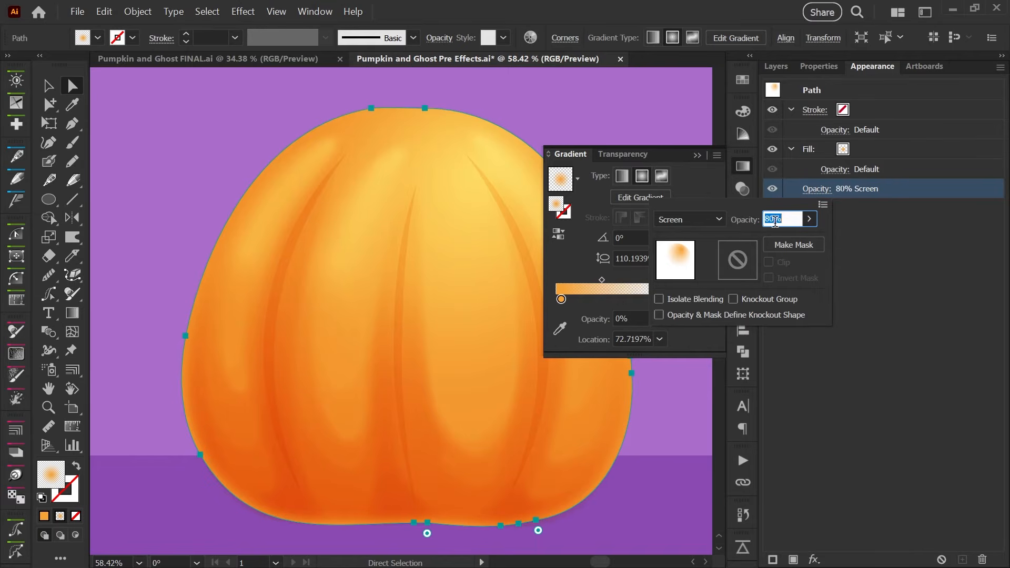
left_click(770, 69)
left_click(770, 68)
left_click(744, 168)
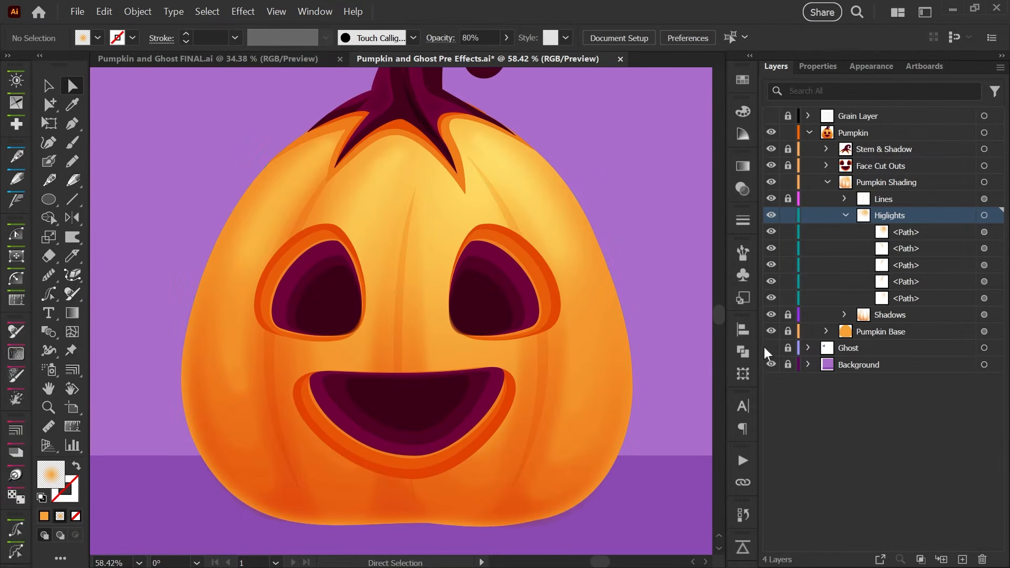
Show the Stem & Shadow and Face Cut Outs groups and the Ghost layer.
left_click(770, 349)
key("z")
left_click_drag(582, 271, 496, 274)
key("space")
left_click_drag(496, 274, 426, 322)
left_click_drag(428, 279, 442, 280)
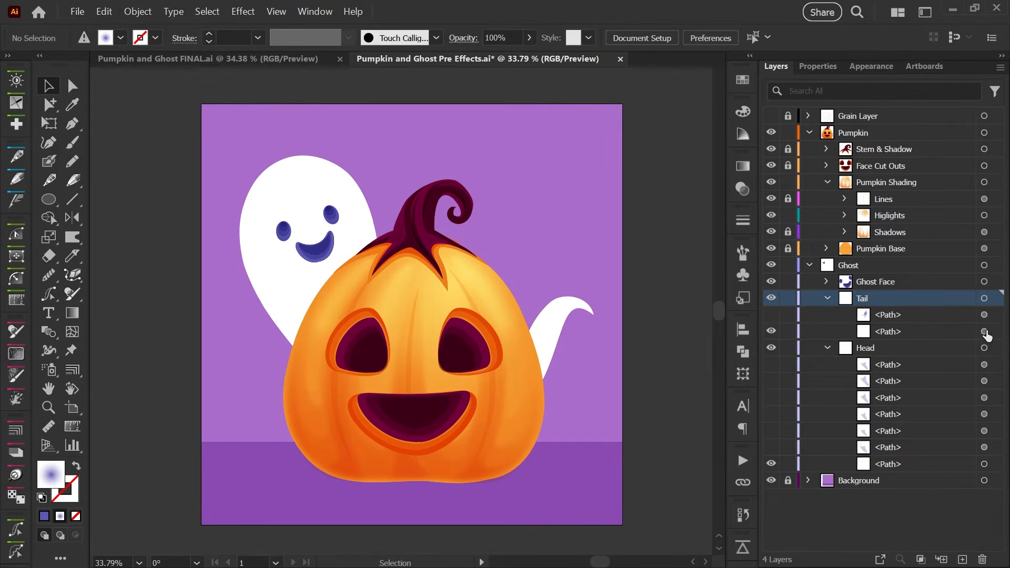
Select the white base shape of the ghost's tail and examine the colours in the document's swatches.
left_click(984, 332)
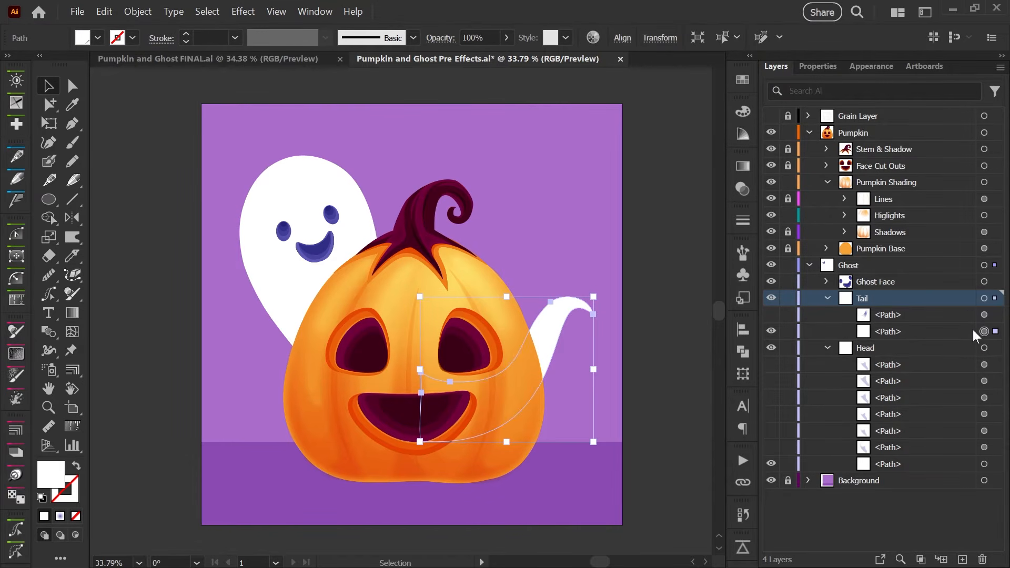
left_click(742, 80)
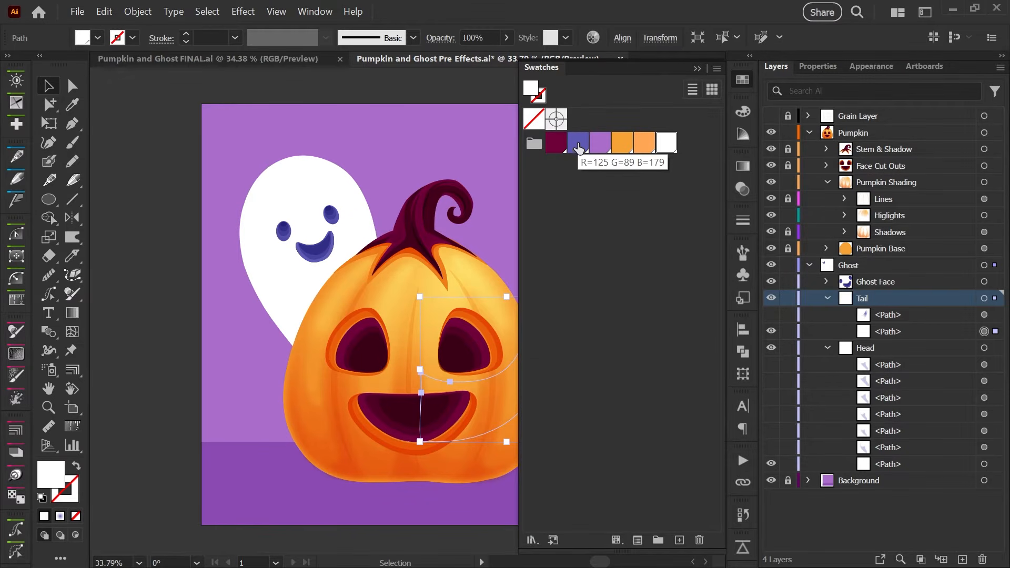
left_click(741, 80)
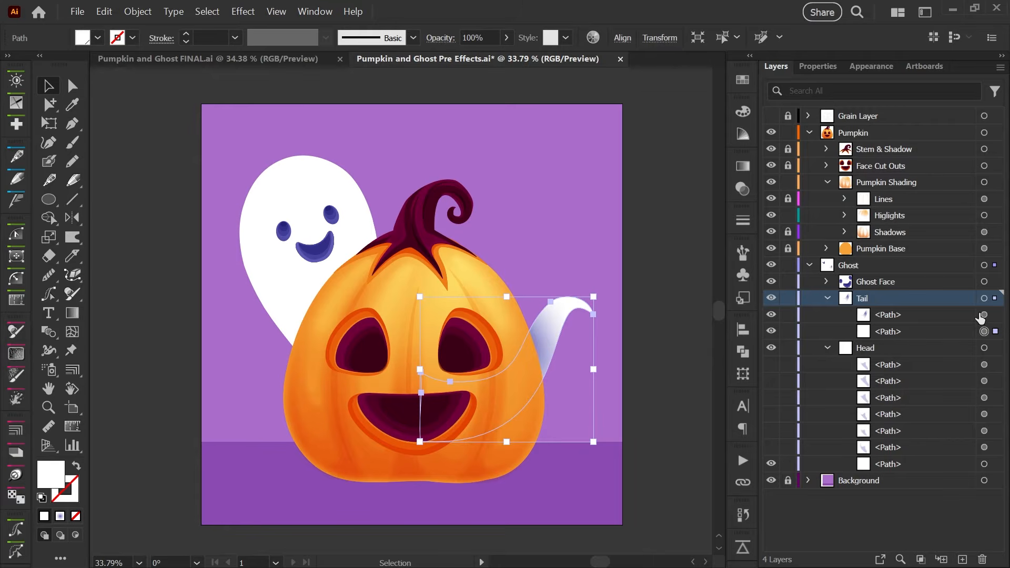
Show and select the shading path over the ghost's tail, examine its radial gradient, and deselect it.
left_click(984, 314)
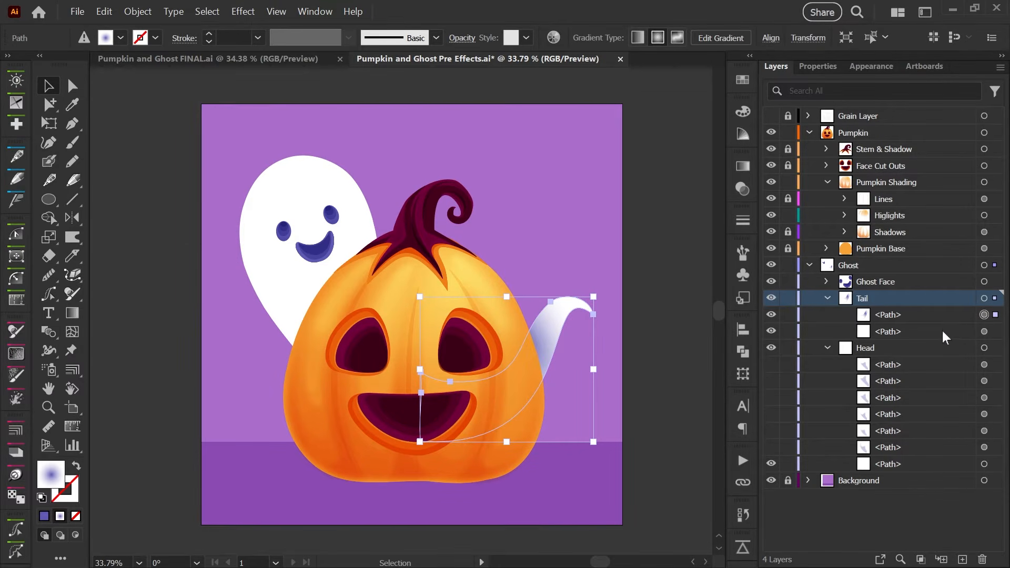
key("g")
left_click(743, 168)
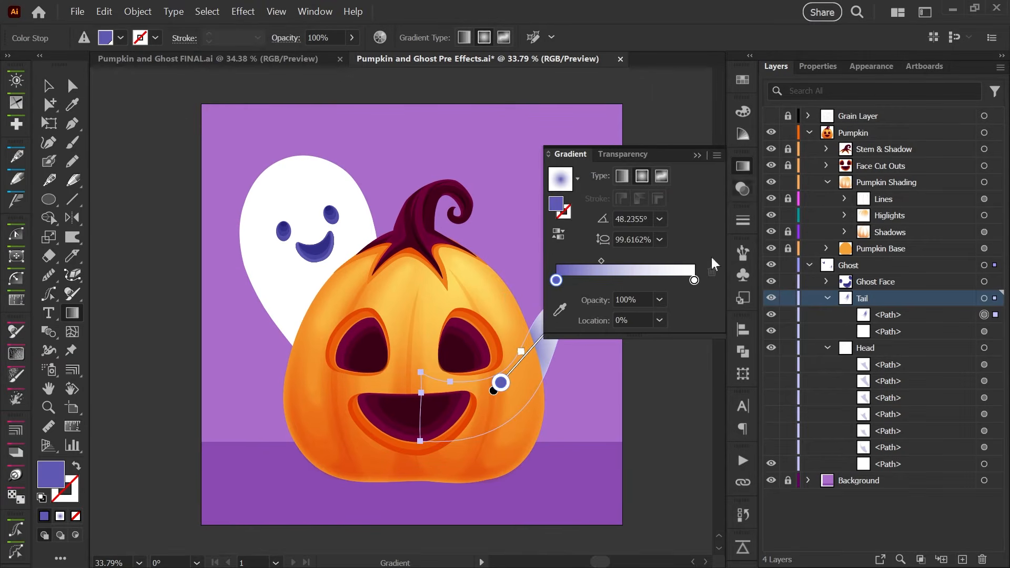
left_click_drag(666, 412, 577, 425)
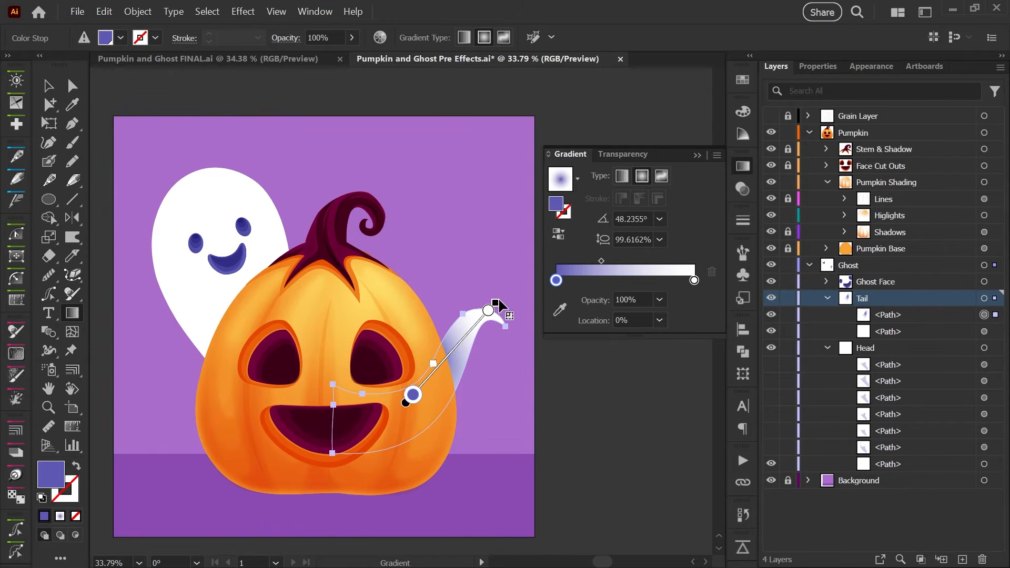
left_click(66, 93)
left_click(598, 409)
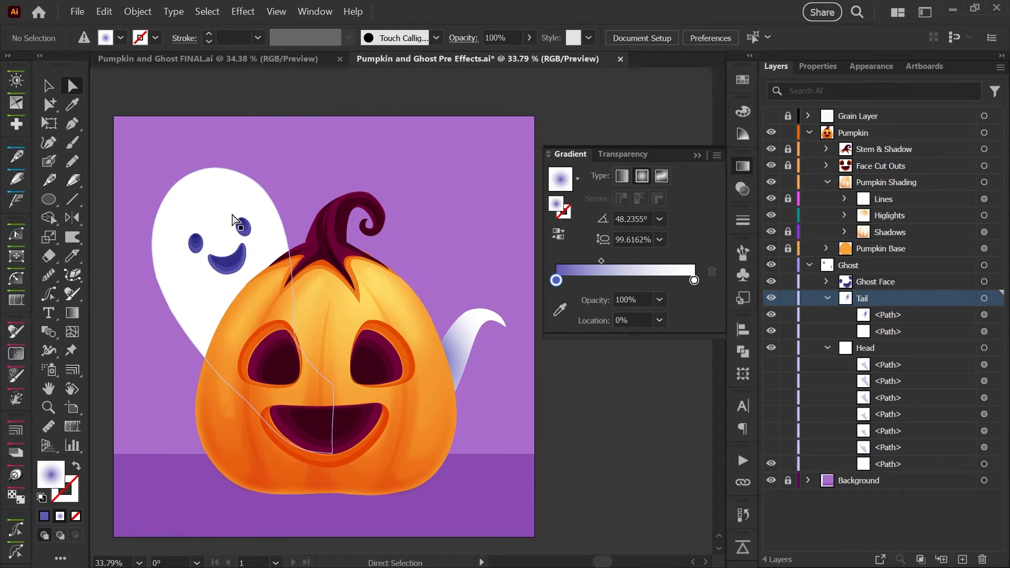
Select the ghost's white head shape, and show and select the lowest shading path above it.
left_click(984, 464)
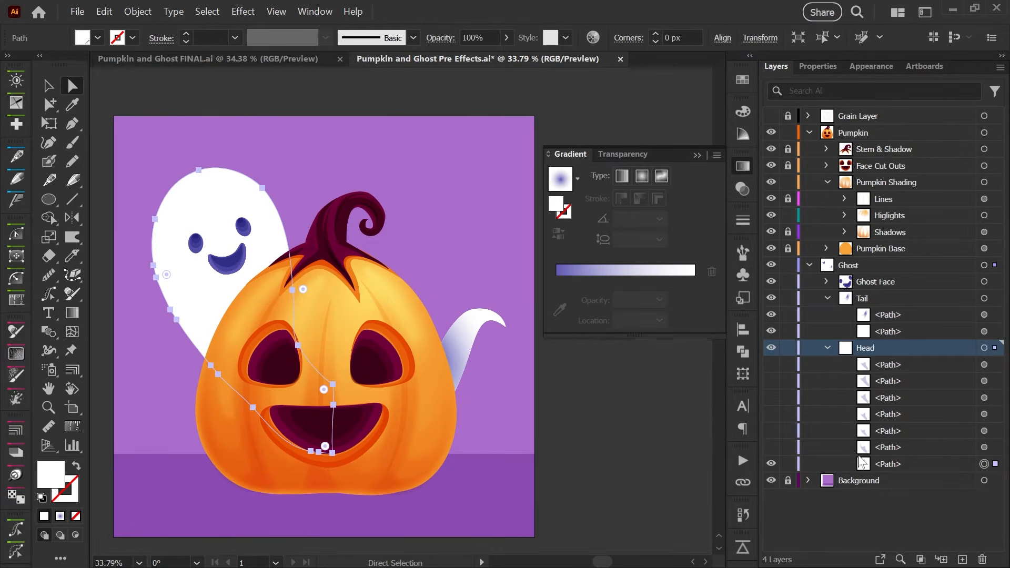
left_click(771, 448)
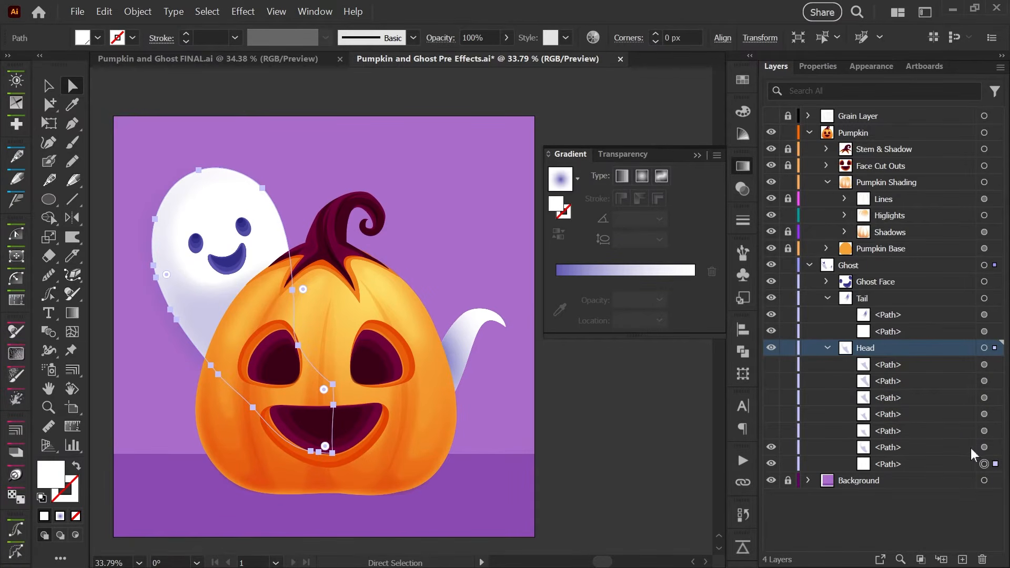
left_click(984, 448)
left_click(745, 168)
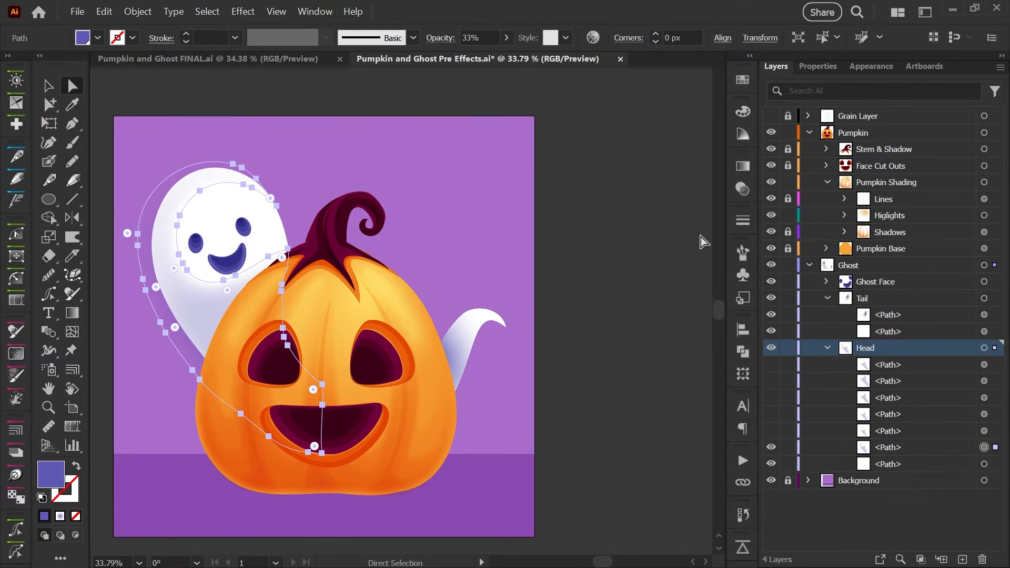
double_click(49, 389)
left_click_drag(365, 330, 381, 338)
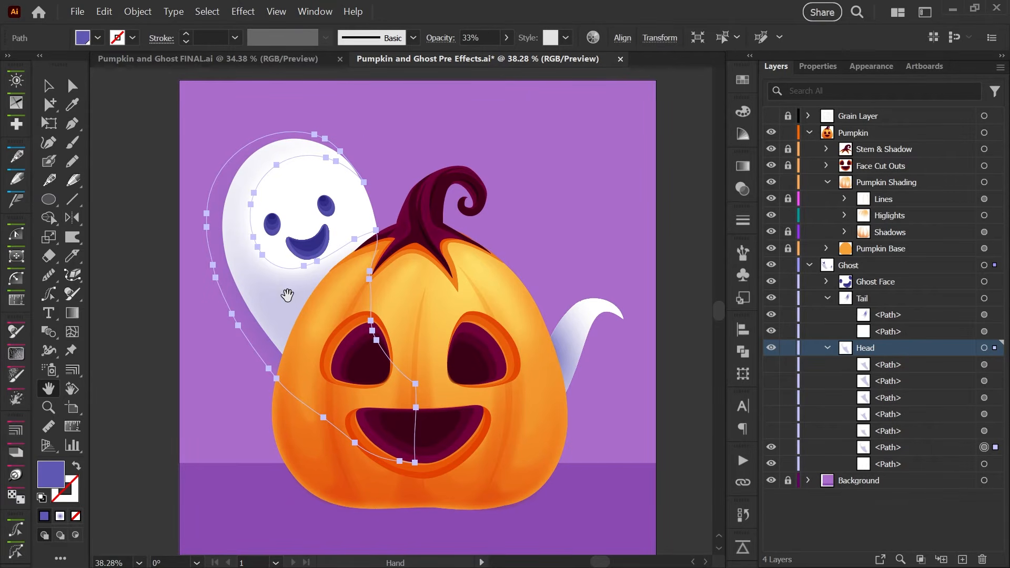
Examine the opacity and Feather effect settings of the head's lowest shading path, leaving the effect dialog without changes.
left_click(72, 256)
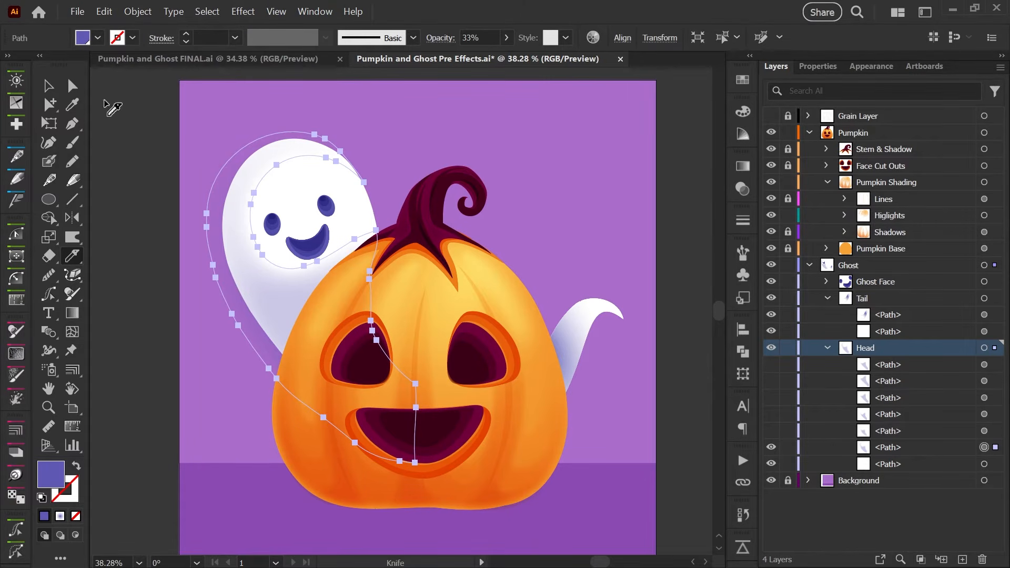
left_click(74, 85)
left_click(873, 67)
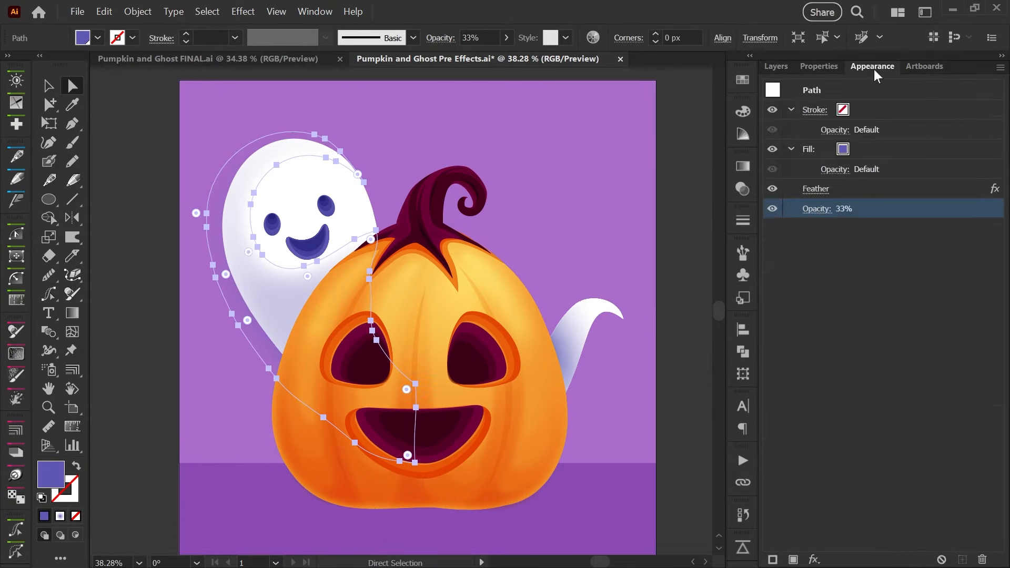
left_click(808, 213)
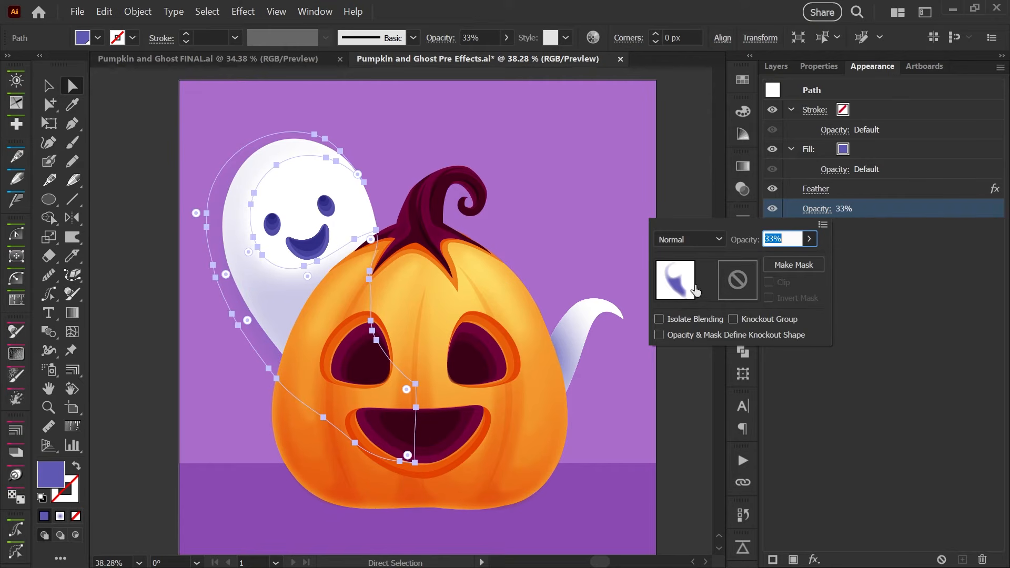
left_click(815, 190)
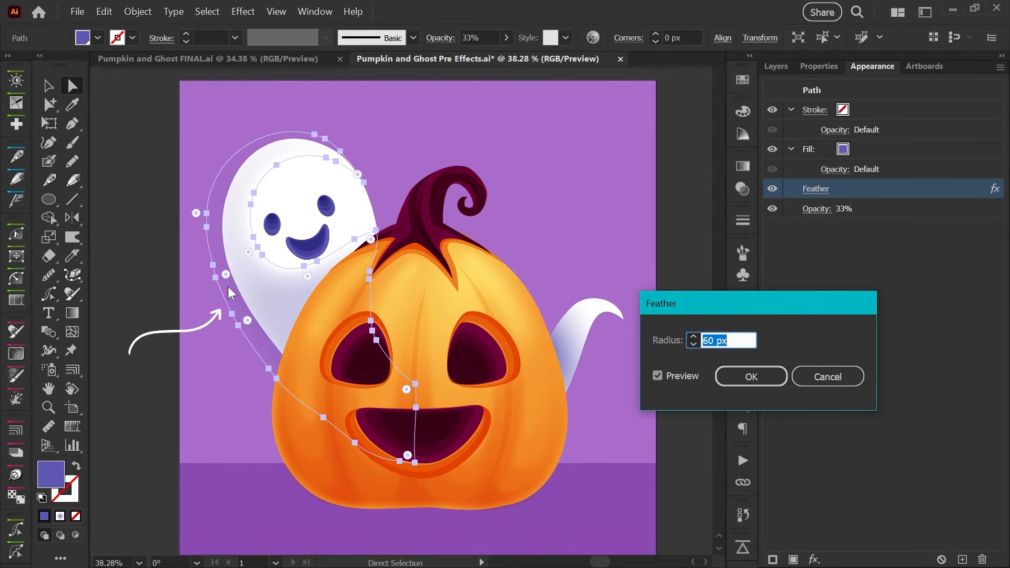
left_click(822, 379)
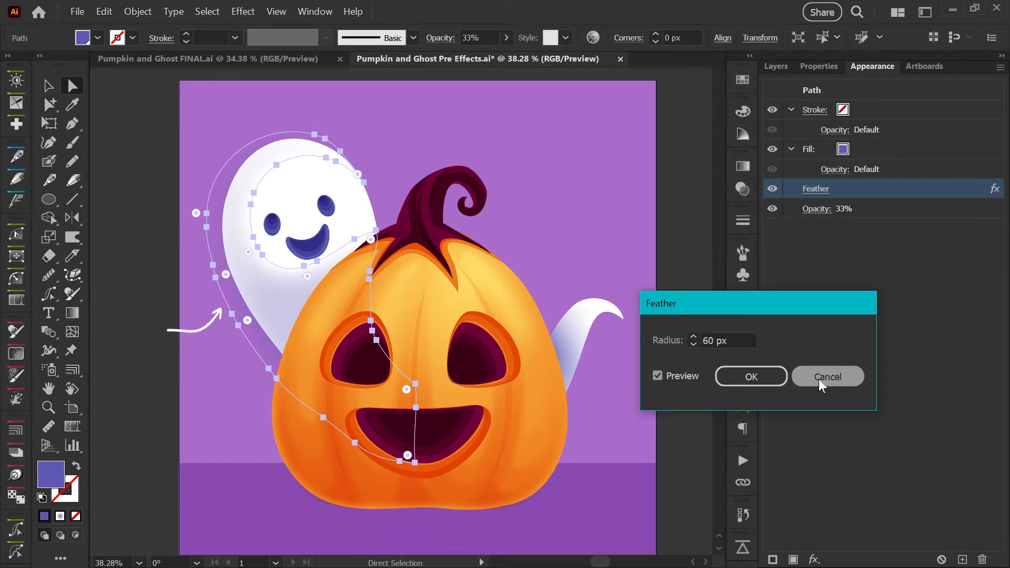
Show the next two hidden shading paths in the ghost's Head sublayer, selecting each visible one in turn to see its shape.
left_click(775, 66)
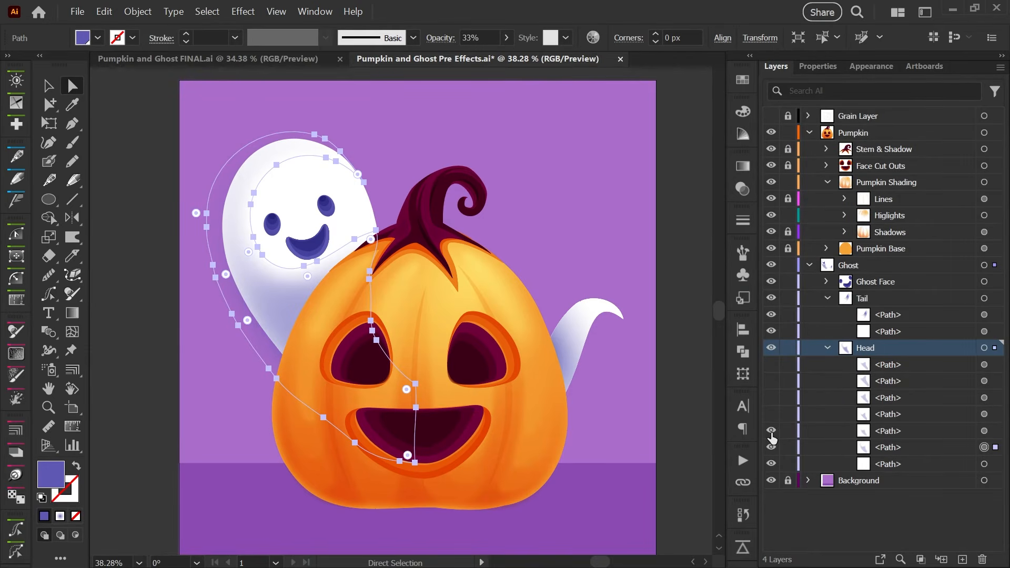
left_click(982, 433)
left_click(771, 413)
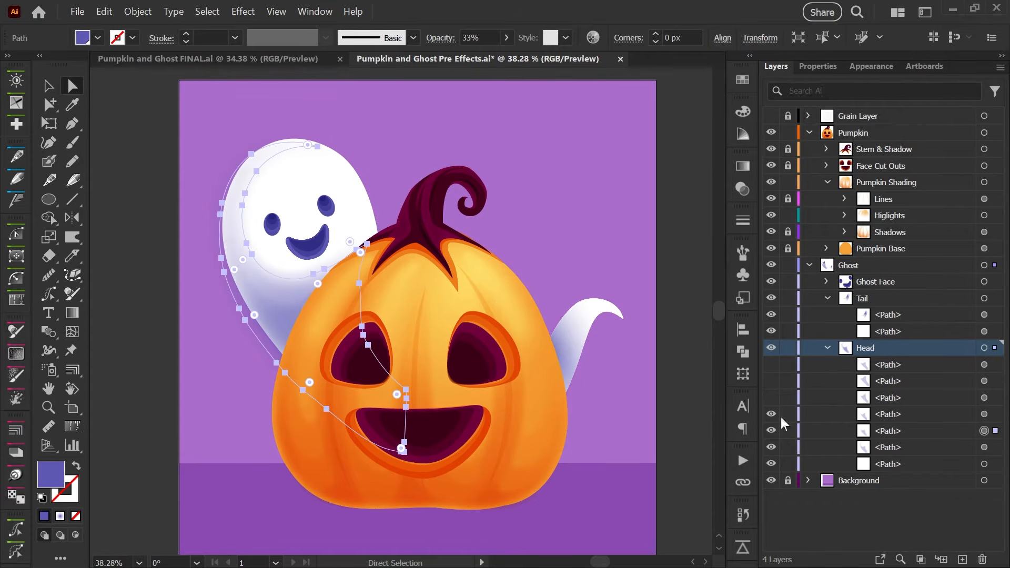
left_click(983, 414)
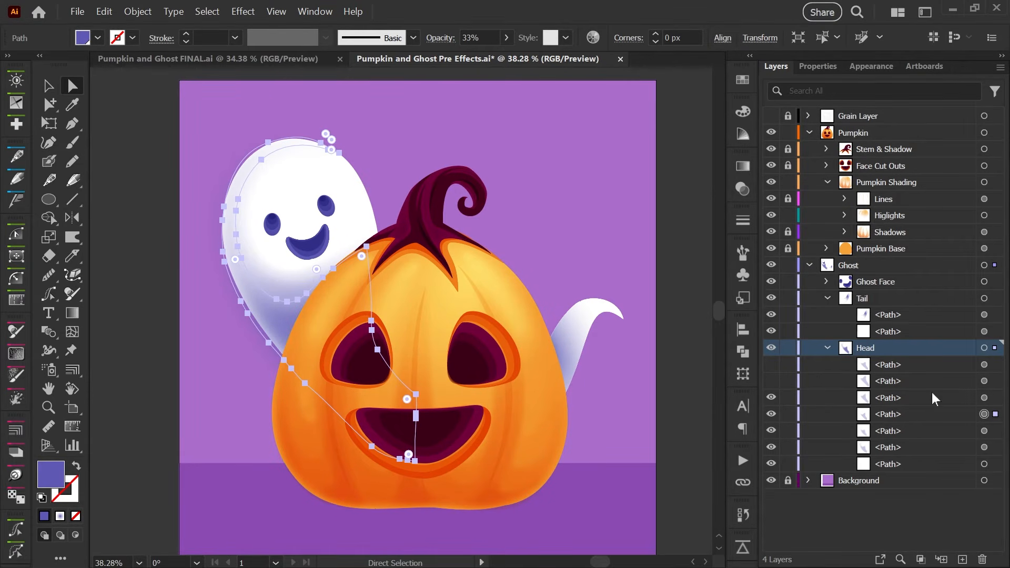
Deselect everything, show the head's remaining shading paths, and inspect the Head sublayer in outline view before restoring its preview.
key("ctrl+shift+a")
left_click(771, 381)
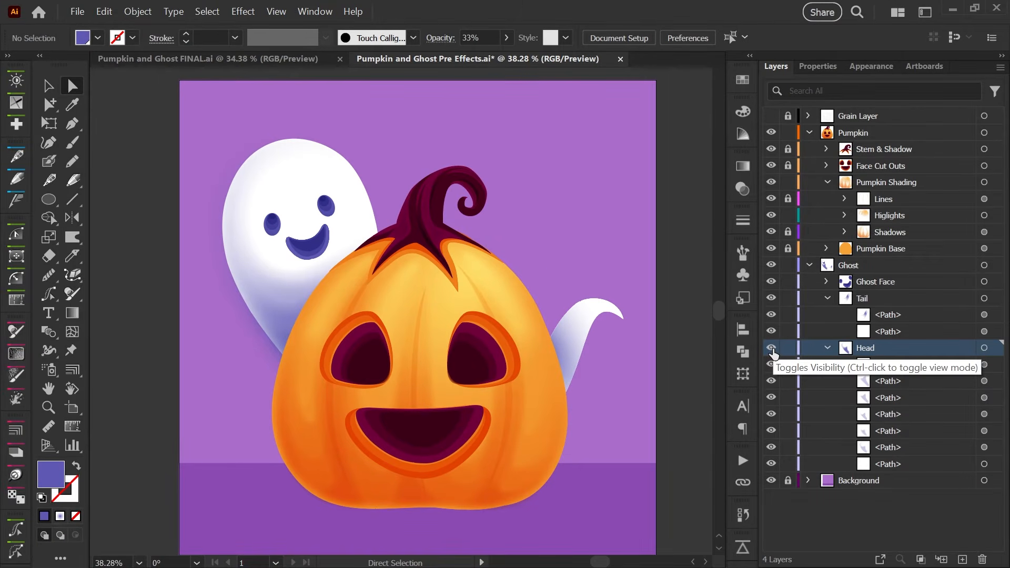
left_click(771, 349, "ctrl")
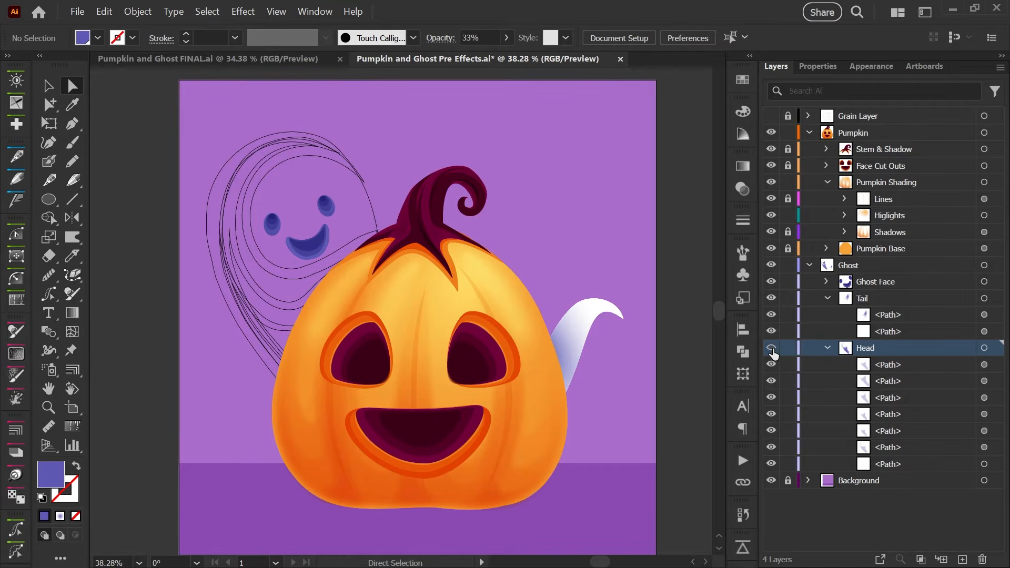
left_click(772, 348, "ctrl")
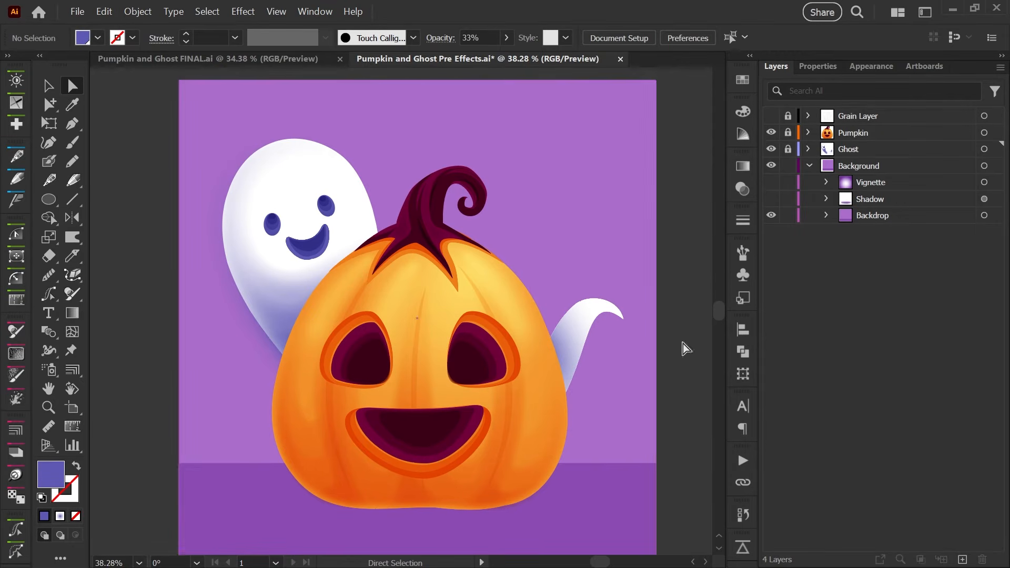
Show the background's Shadow sublayer, hide every path in its clip group except the lowest, and select that path.
left_click(771, 198)
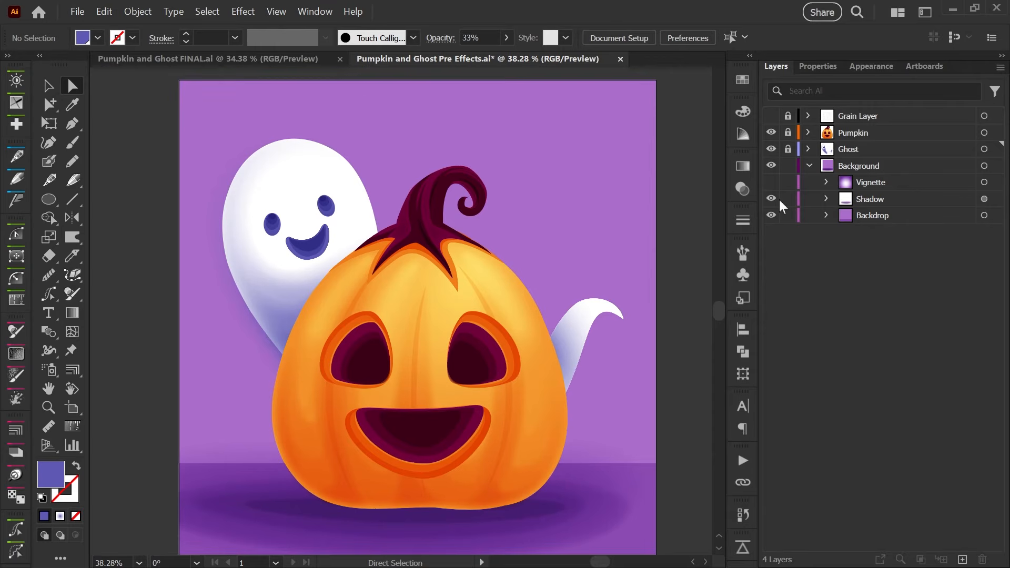
left_click(825, 199)
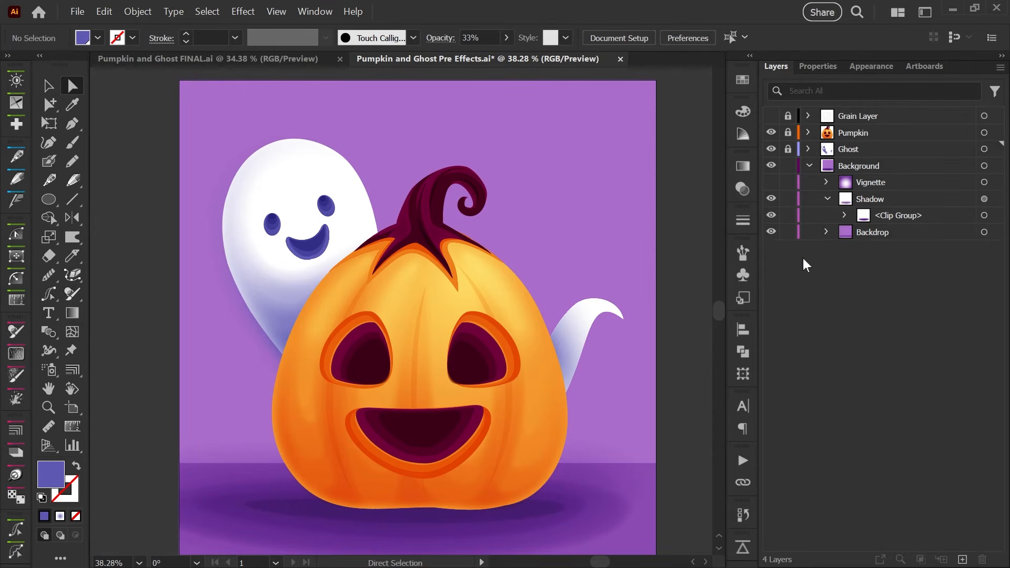
left_click(983, 198)
left_click(845, 214)
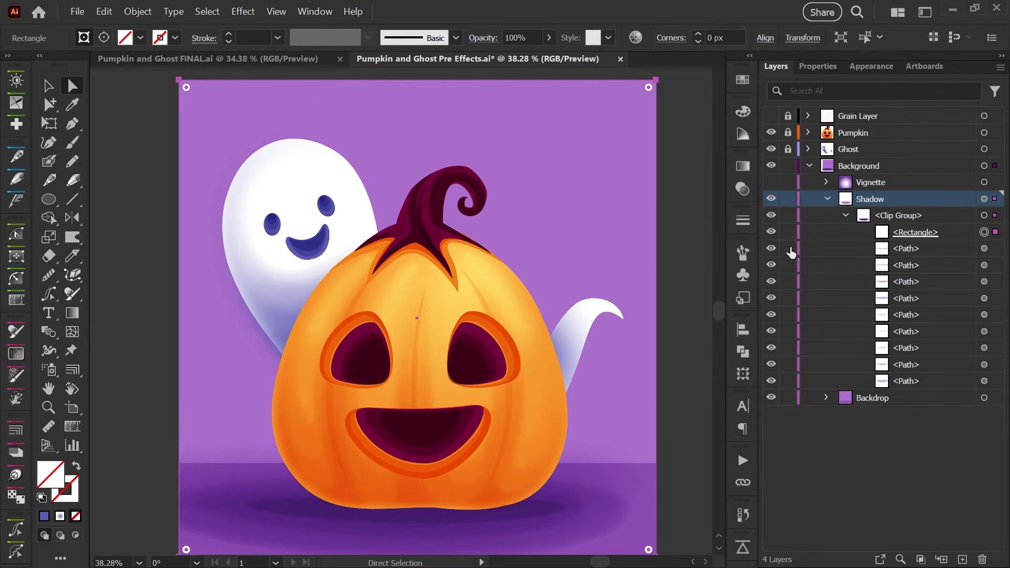
left_click_drag(771, 256, 801, 376)
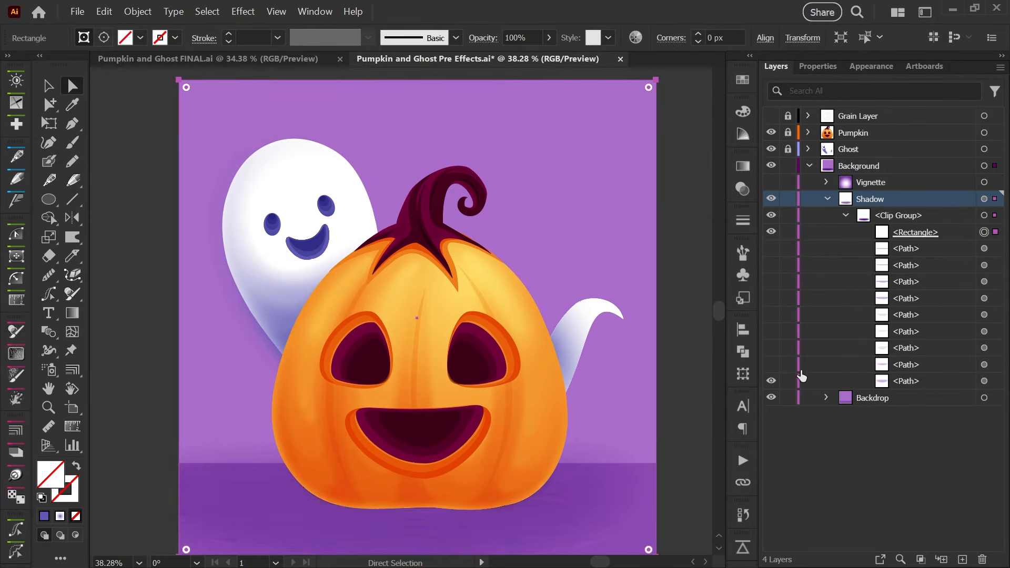
left_click(984, 383)
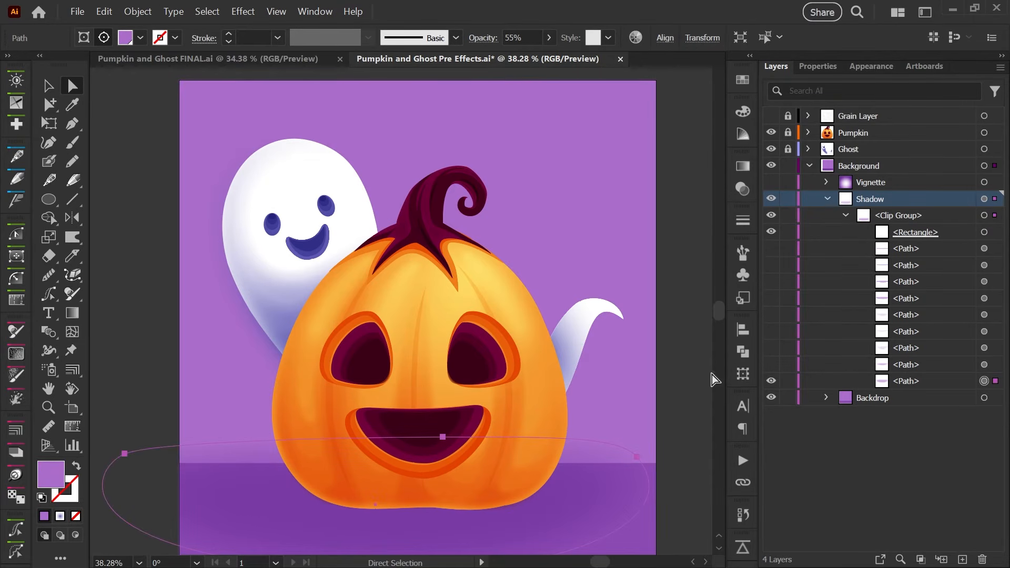
Examine the blend mode, opacity and Feather radius of the lowest shadow path, leaving its effect unchanged.
left_click(869, 69)
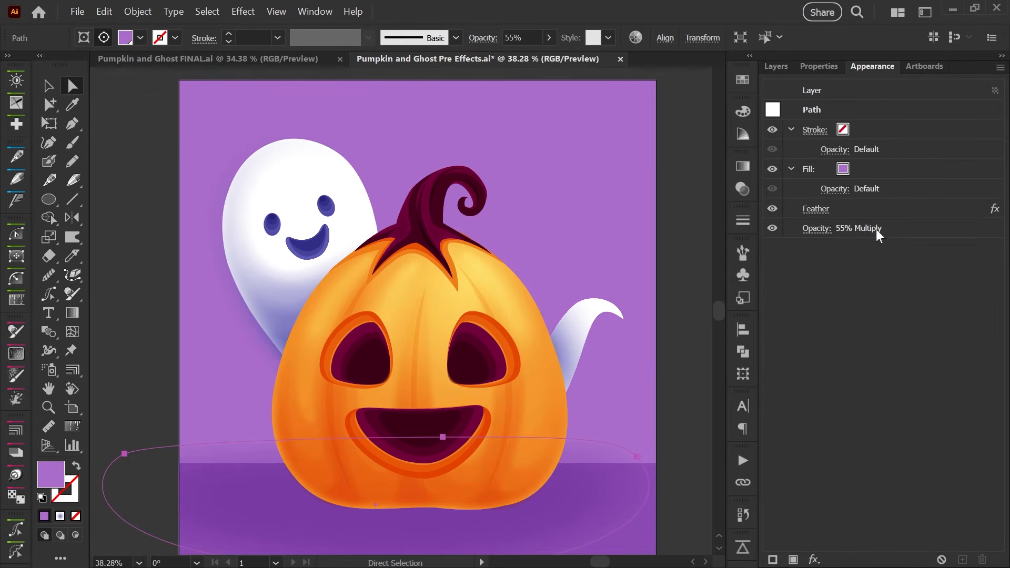
left_click(814, 229)
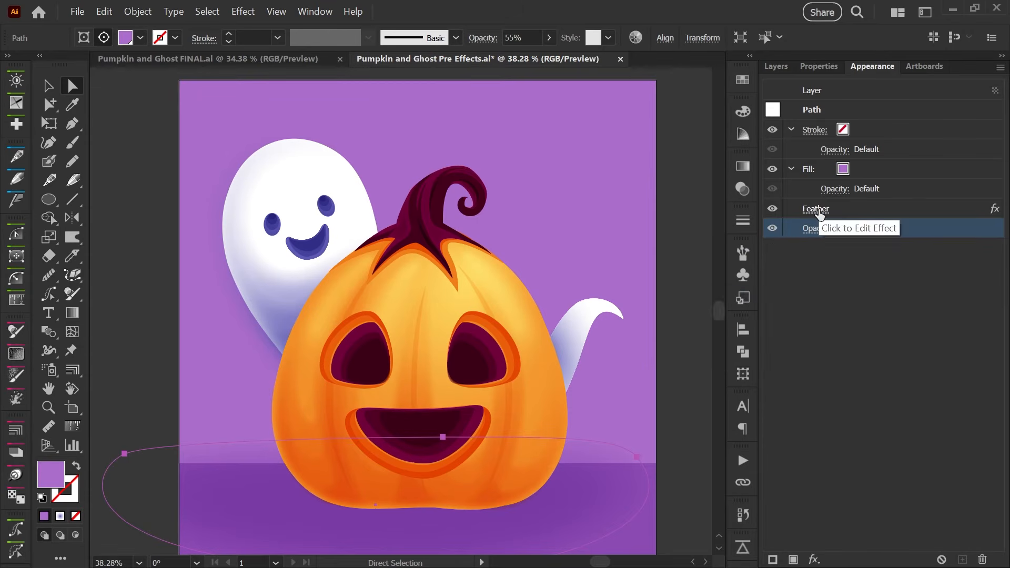
left_click(815, 209)
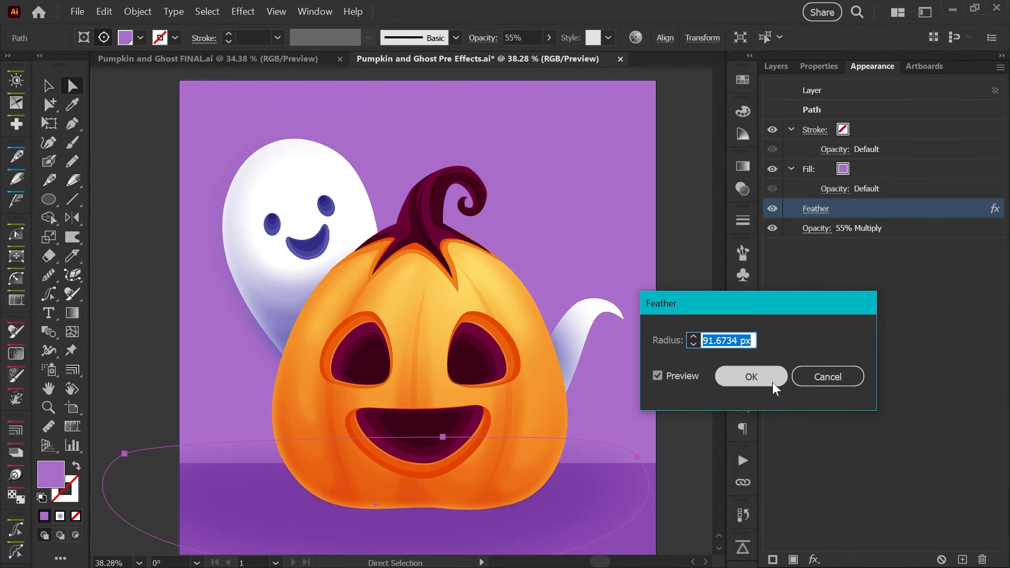
left_click(810, 386)
Show the second-lowest shadow path, compare its outline with the lowest one, and keep only the second-lowest selected.
left_click(775, 66)
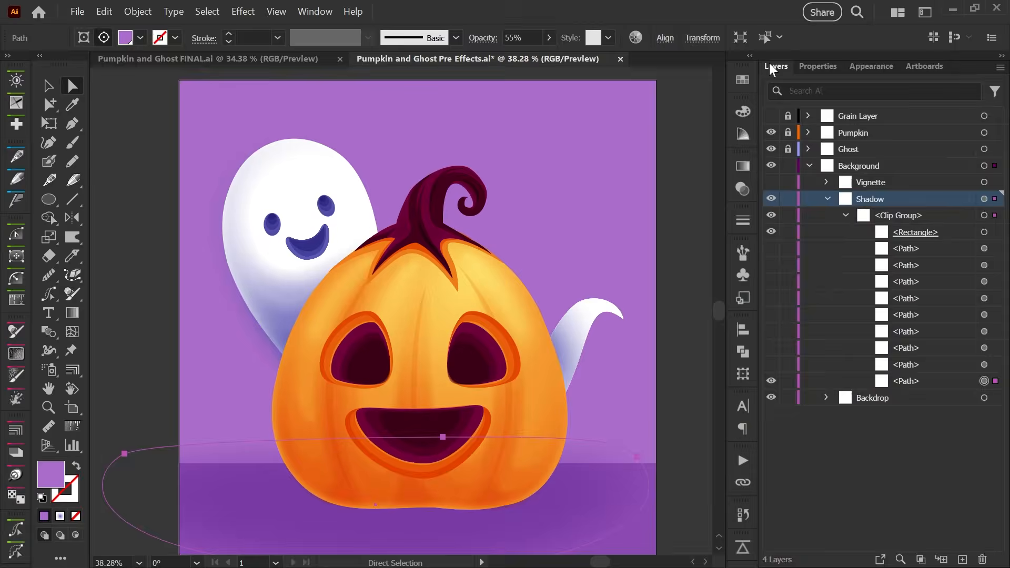
left_click(771, 365)
left_click(983, 365)
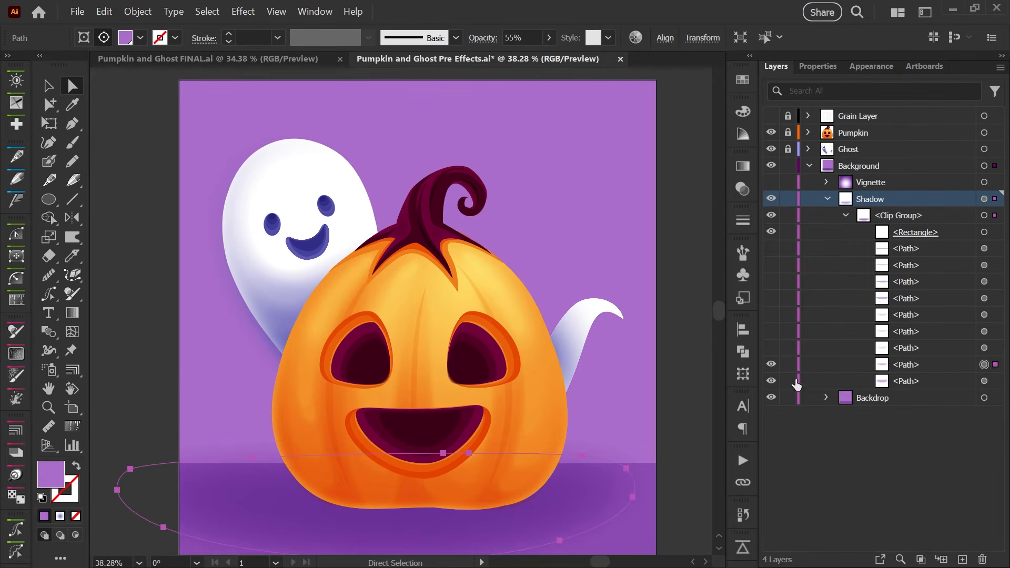
left_click(983, 381, "shift")
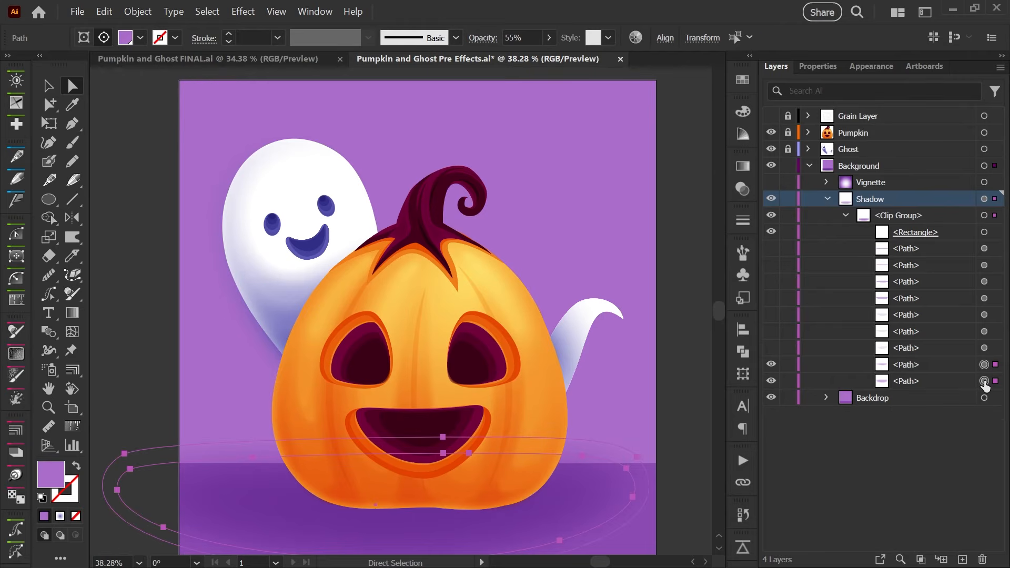
left_click(983, 364, "shift")
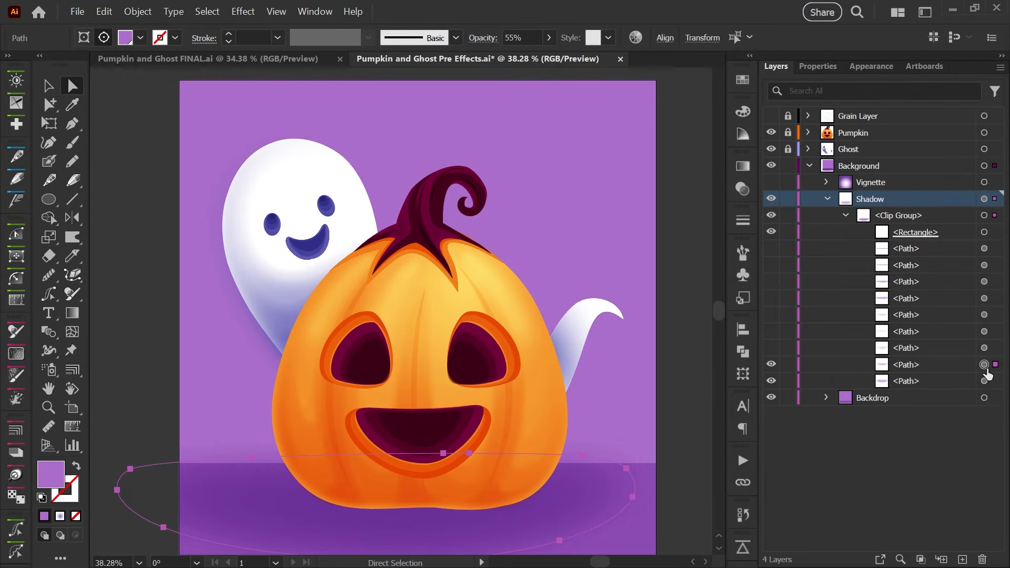
Examine the appearance and Feather settings of the second-lowest shadow path without changing them.
left_click(873, 66)
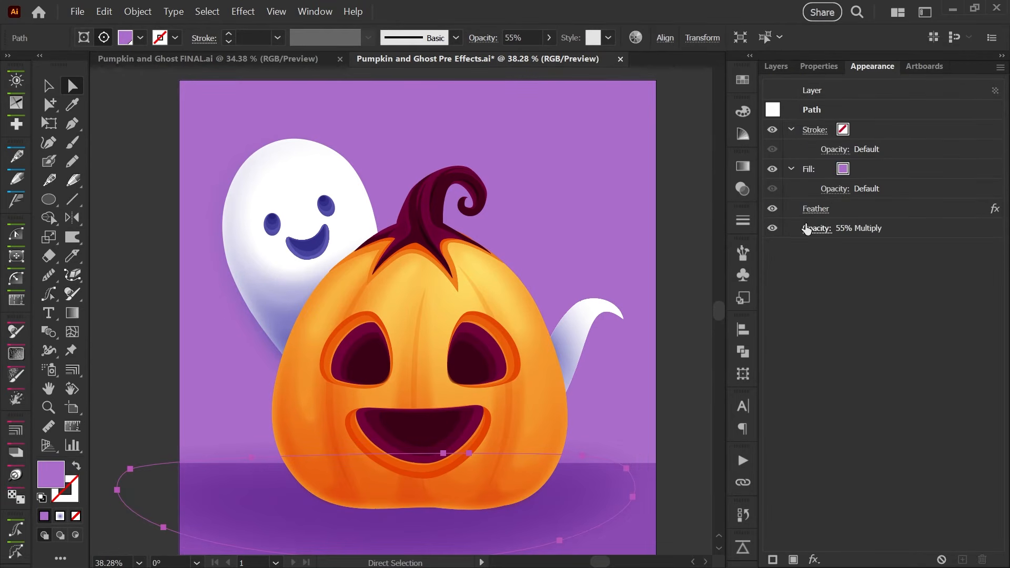
left_click(814, 210)
left_click(844, 378)
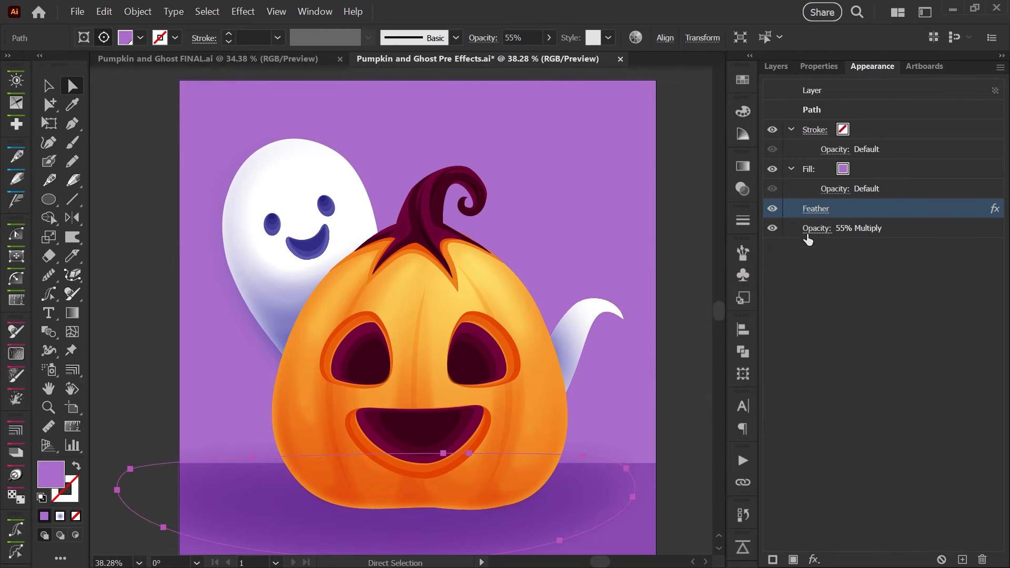
Show all the remaining hidden paths in the Shadow clip group to build up the full ground shadow.
left_click(775, 67)
left_click(984, 364, "shift")
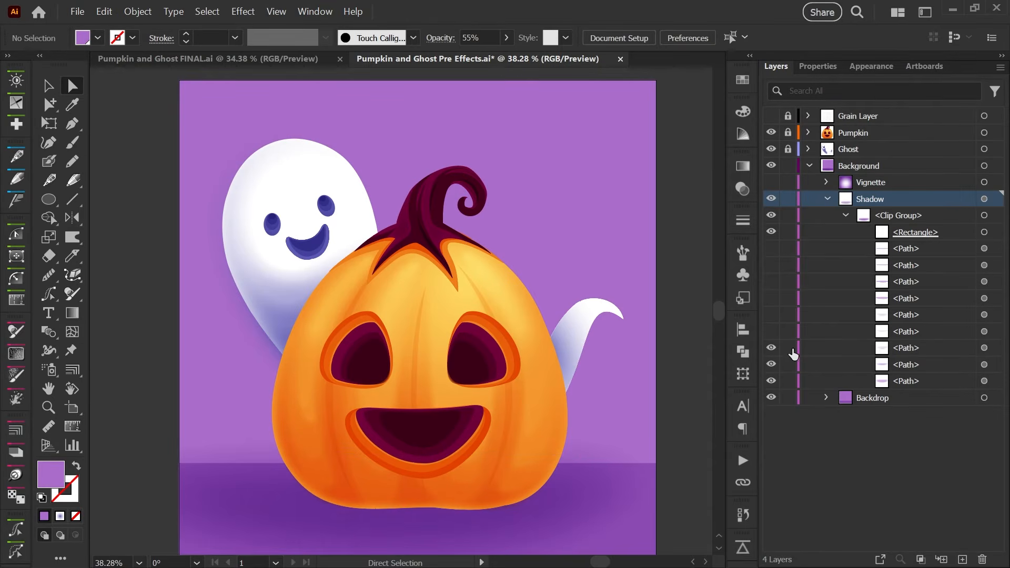
left_click_drag(771, 317, 771, 300)
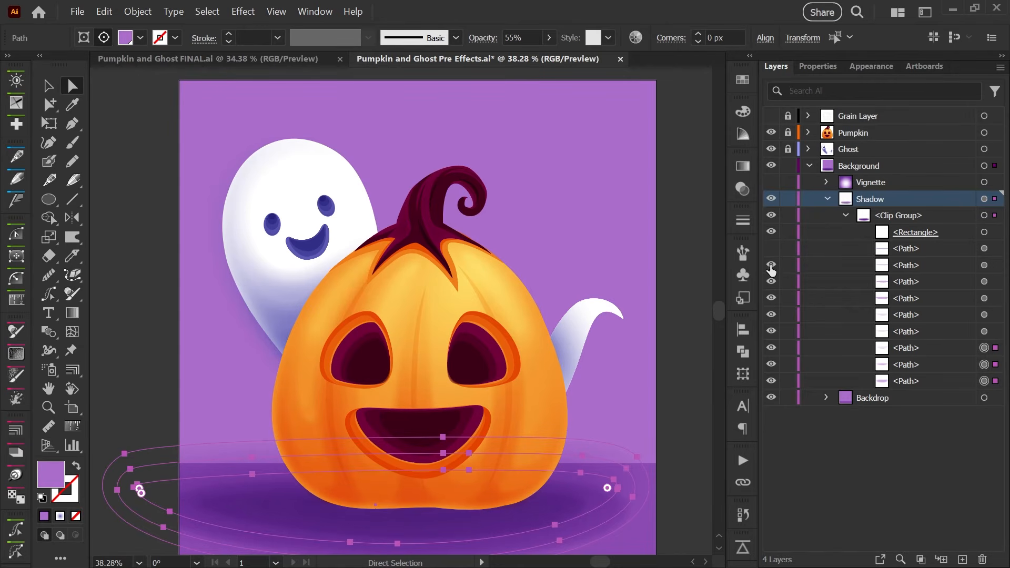
left_click(771, 248)
Inspect the Shadow sublayer's overlapping shapes in outline view, restore its preview, and deselect everything.
left_click(771, 199, "ctrl")
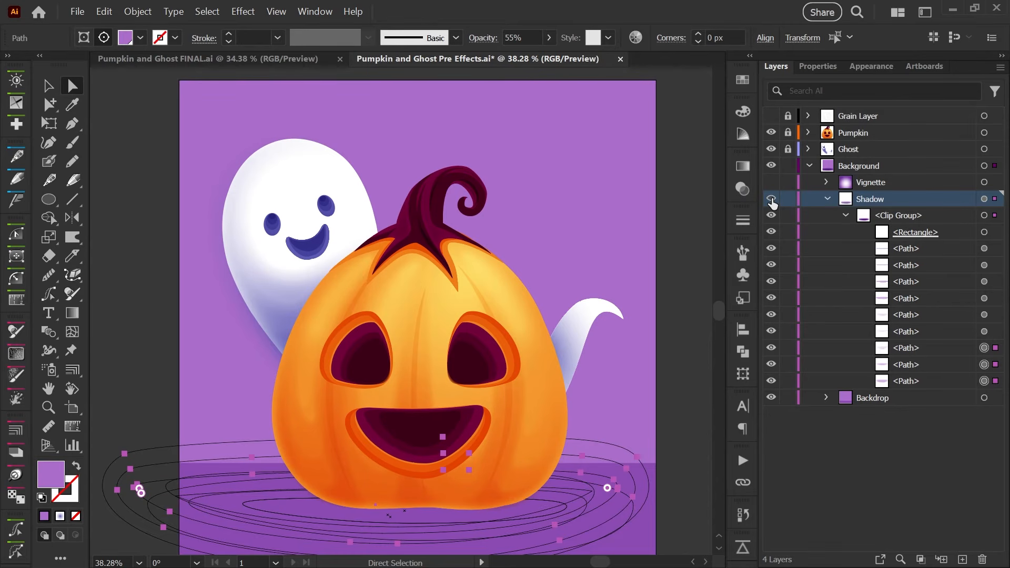
left_click(771, 200, "ctrl")
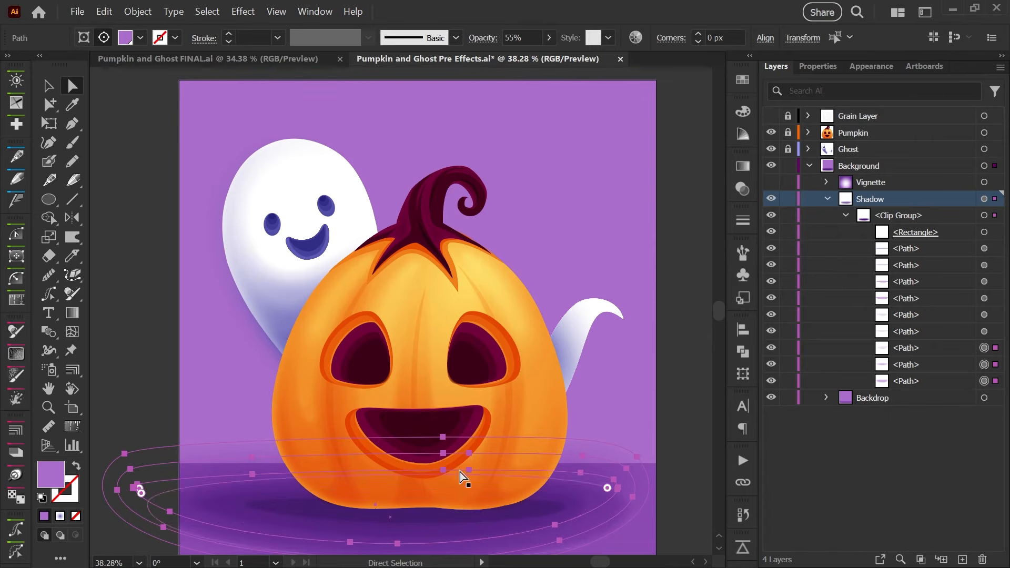
left_click(681, 408)
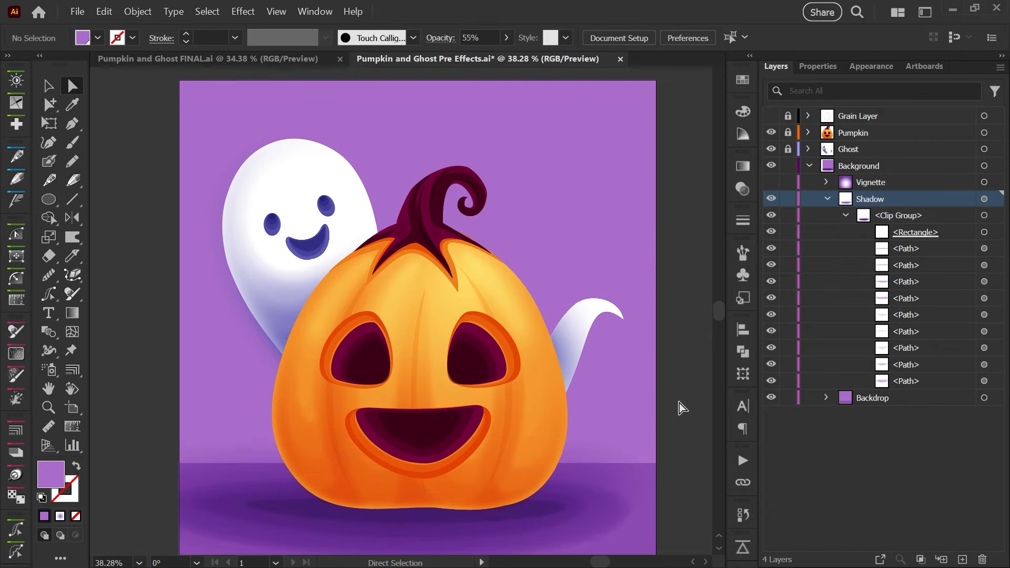
Collapse the Shadow sublayer, show and expand the Vignette sublayer, and hide its upper two rectangles.
left_click(828, 198)
left_click(771, 183)
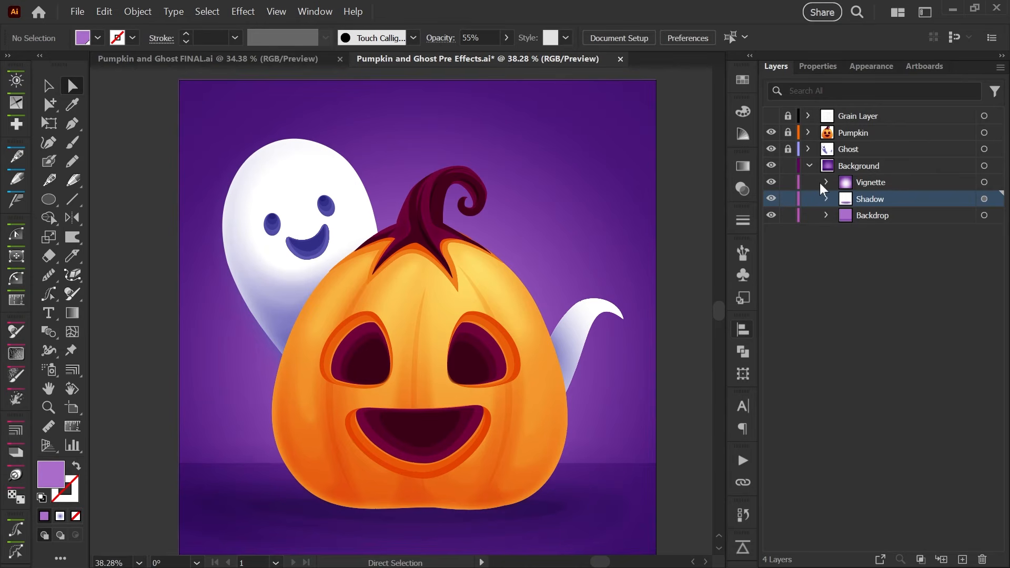
left_click(826, 183)
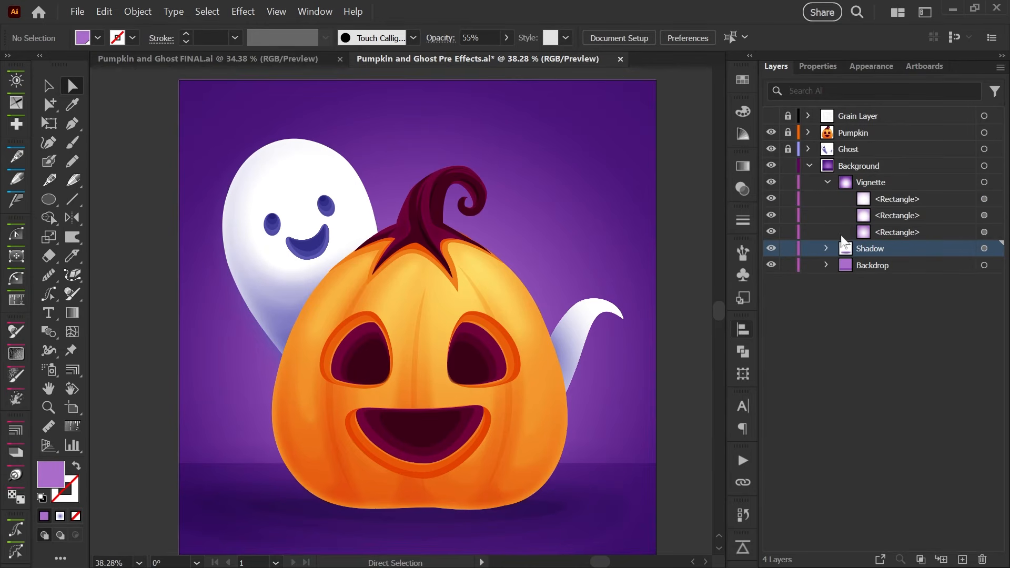
left_click(772, 216)
left_click(774, 200)
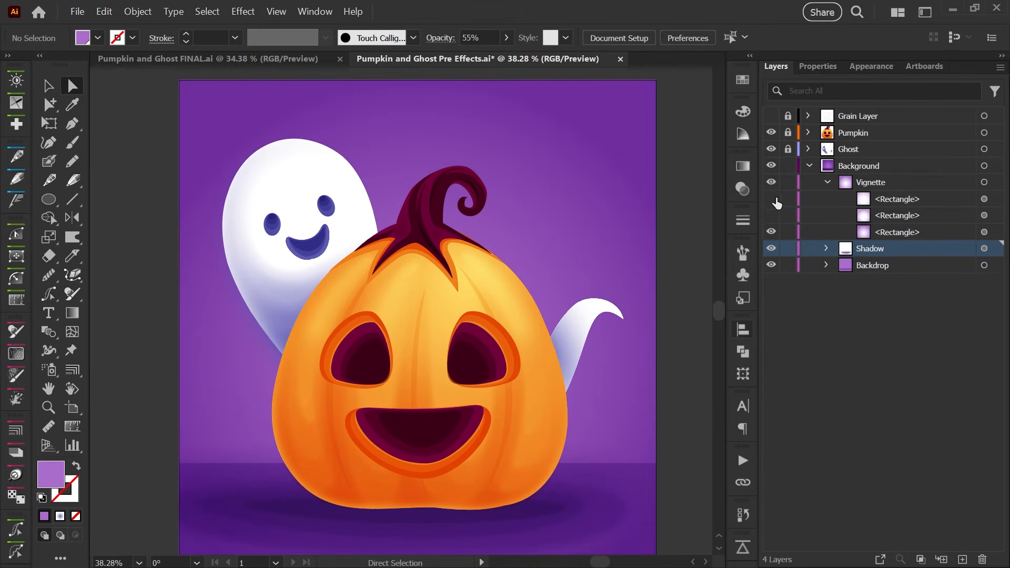
Select the lowest vignette rectangle and examine its radial gradient with the Gradient tool.
left_click(984, 232)
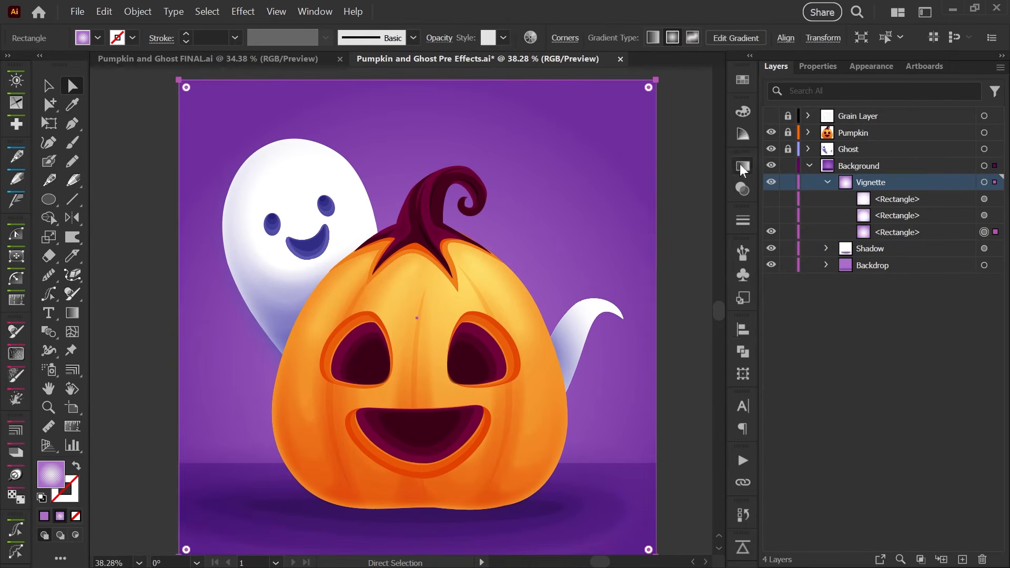
left_click(742, 167)
key("g")
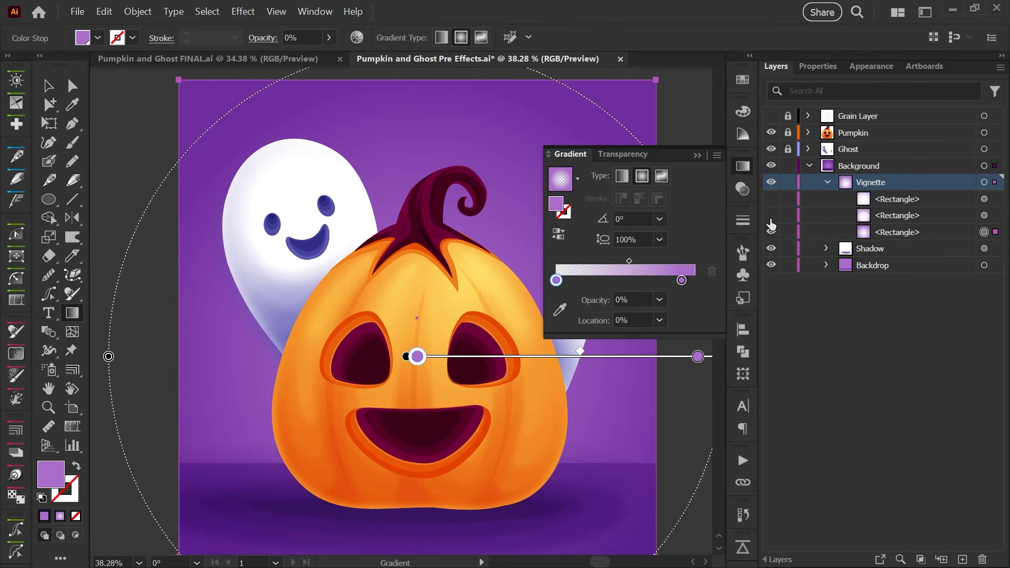
Show and select the middle and top vignette rectangles in turn, and examine the top one's appearance settings.
left_click(771, 215)
left_click(984, 215)
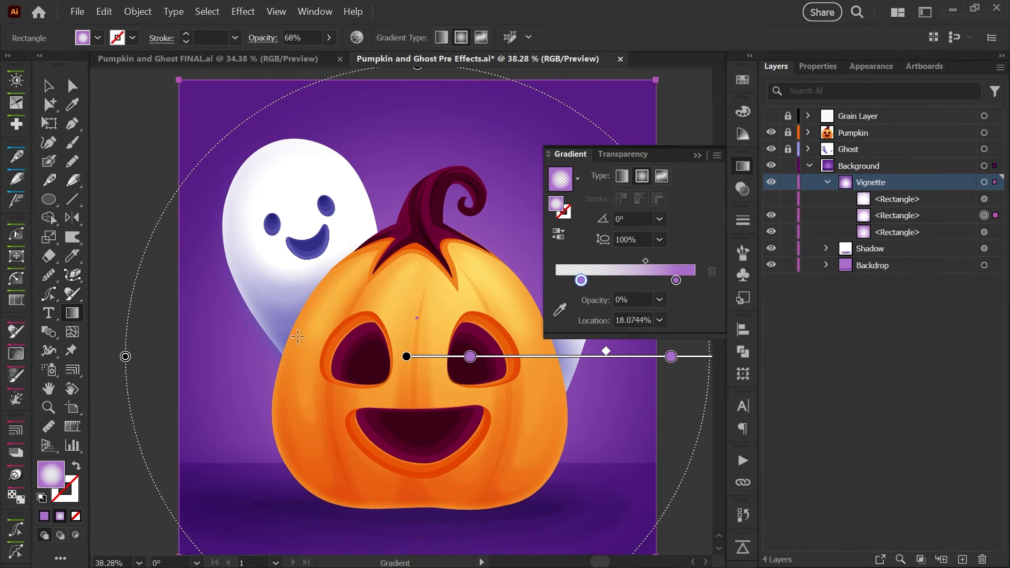
left_click(771, 200)
left_click(983, 199)
left_click(872, 67)
left_click(775, 67)
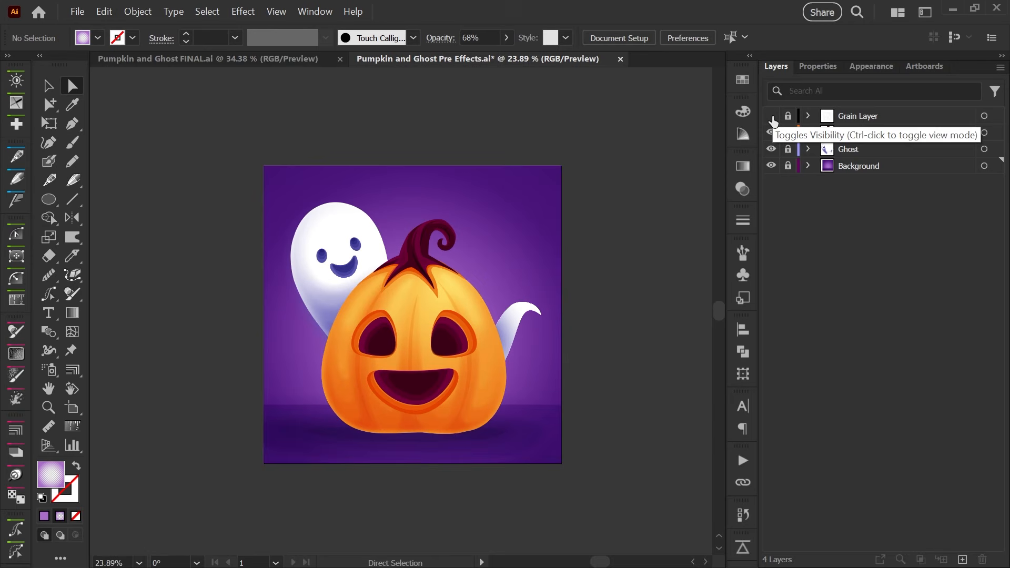
Show the Grain Layer and take a closer look at the grain texture over the illustration.
left_click(772, 118)
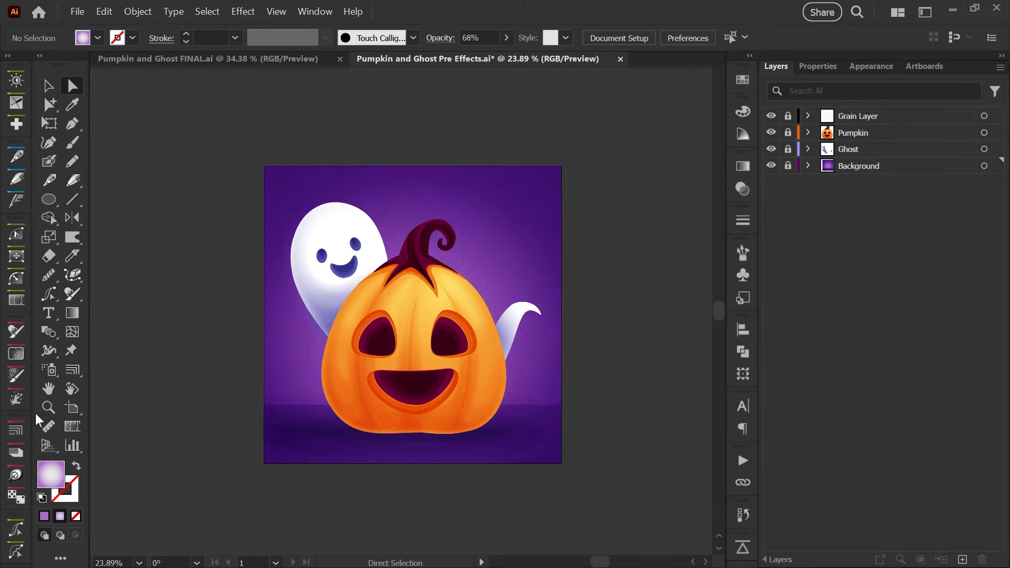
left_click(48, 407)
left_click_drag(388, 311, 442, 337)
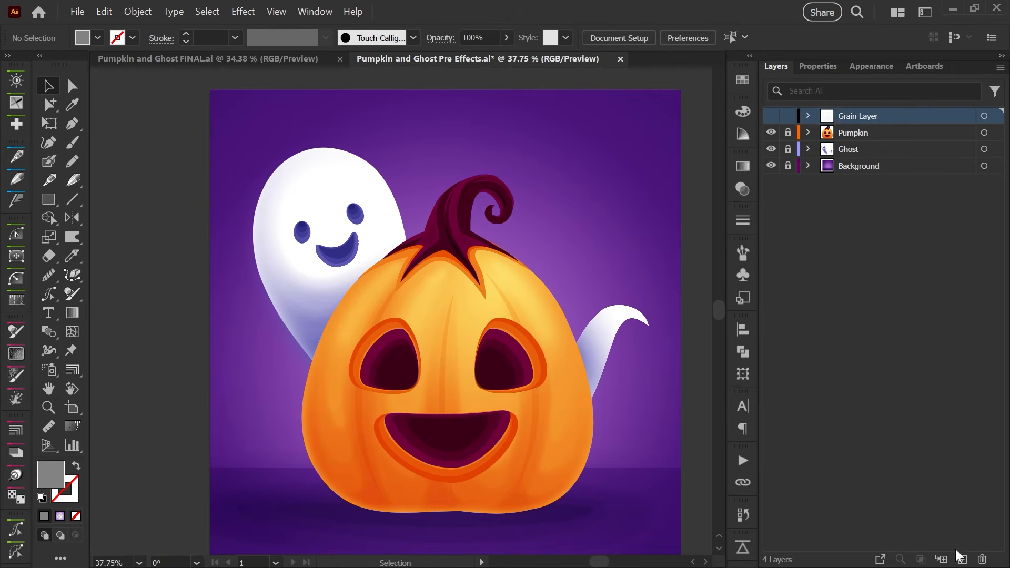
Add a new layer above the Grain Layer.
left_click(962, 559)
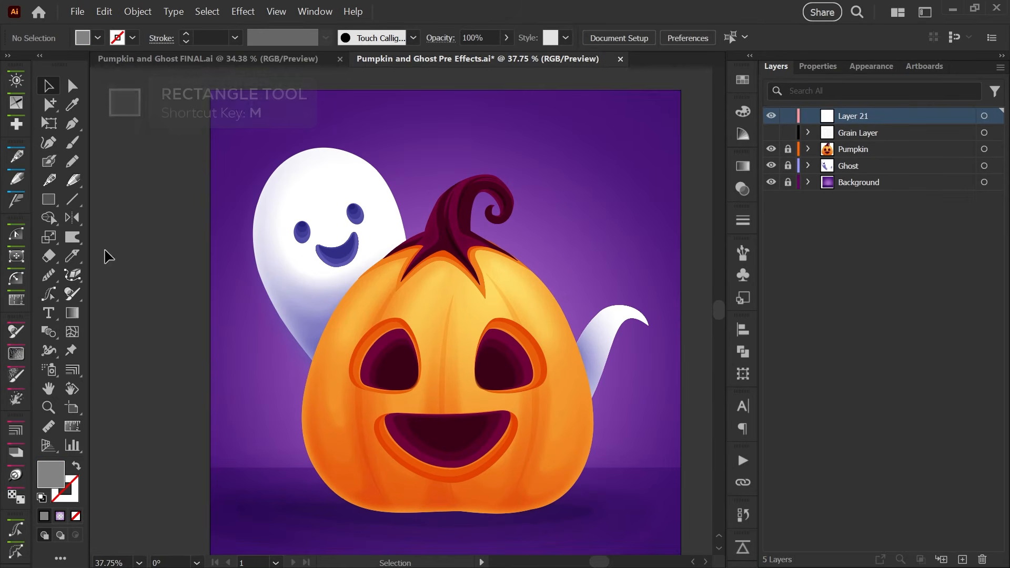
Create a 1080 by 1080 px rectangle from the artboard's upper-left corner on the new layer.
left_click(51, 199)
left_click(211, 90)
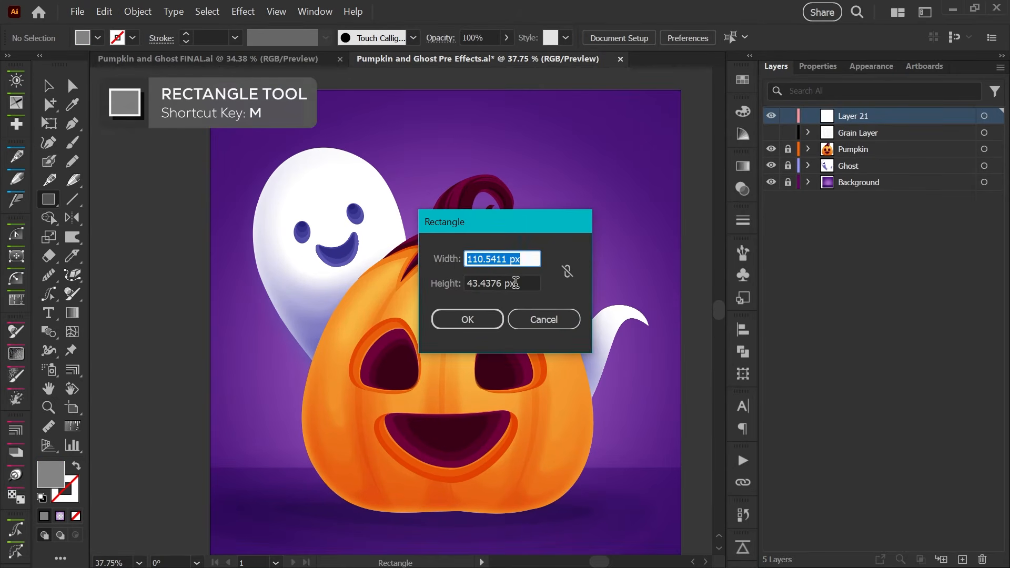
type("1080")
left_click(494, 284)
double_click(501, 283)
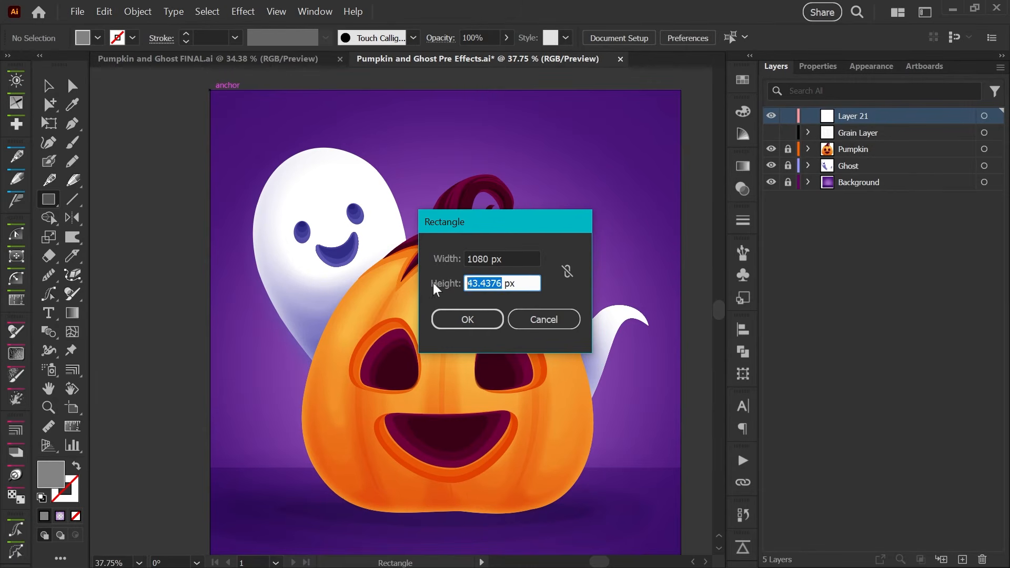
type("1080")
key("Return")
Fill the new rectangle with a neutral mid grey.
left_click(743, 80)
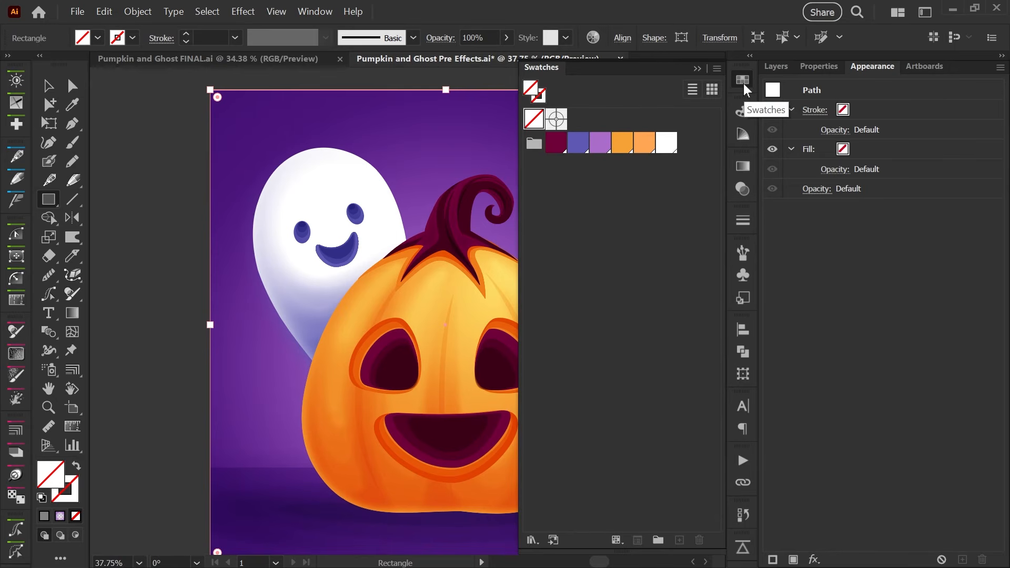
double_click(532, 90)
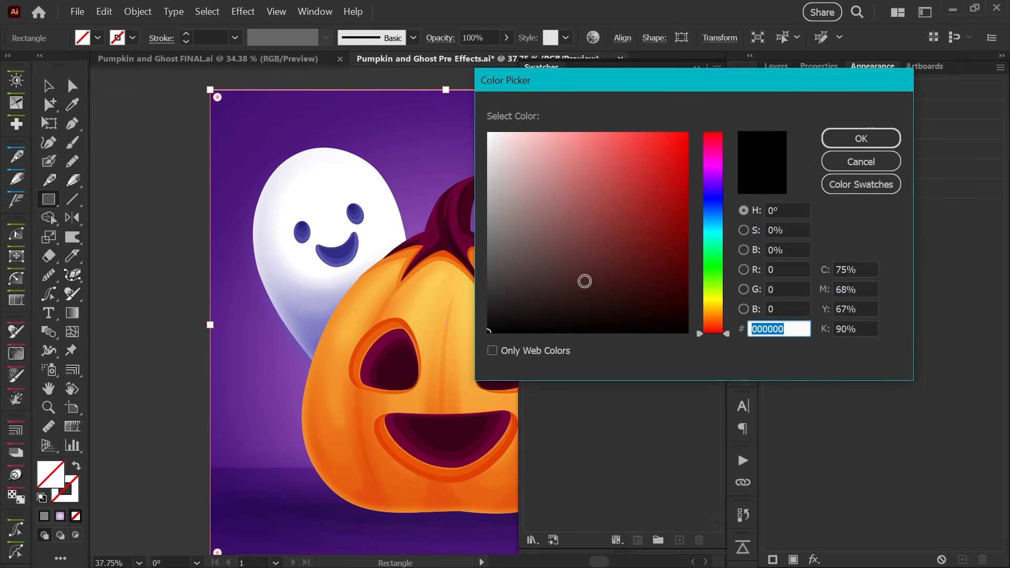
left_click_drag(584, 282, 462, 234)
left_click(852, 138)
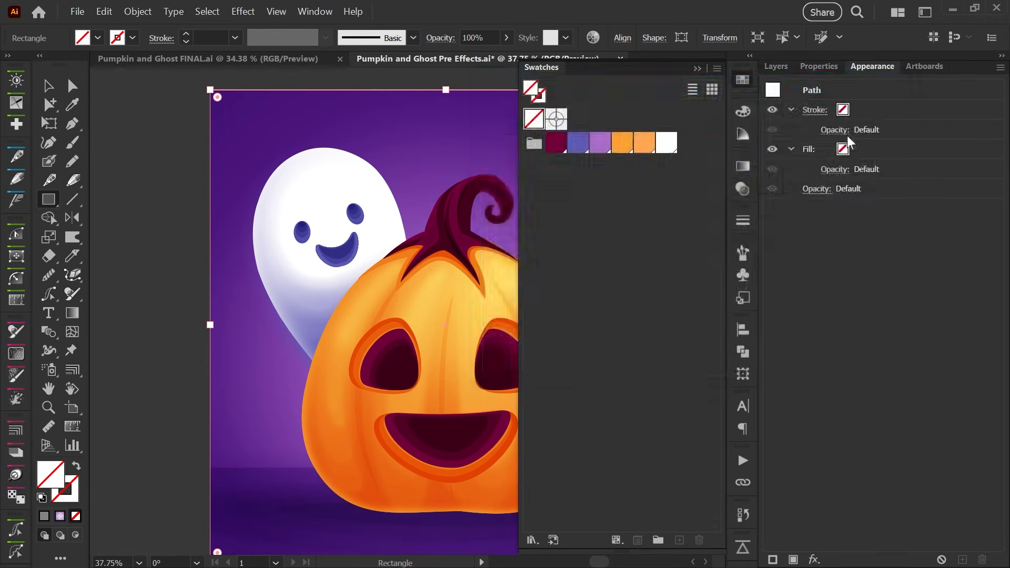
Apply the Grain texture effect to the grey rectangle with intensity 80, contrast 50 and grain type Sprinkles.
left_click(247, 13)
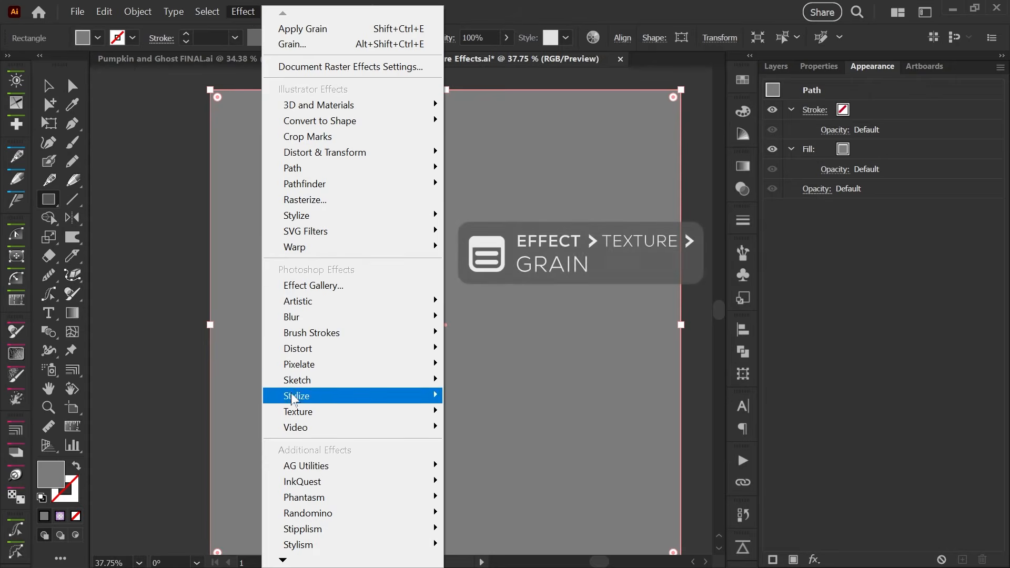
mouse_move(421, 411)
left_click(485, 434)
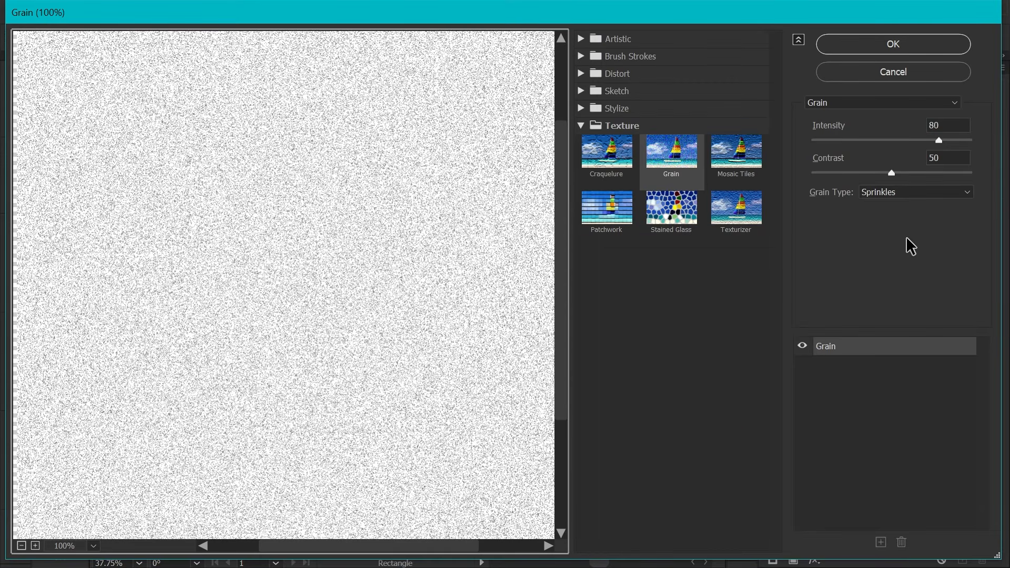
mouse_move(889, 174)
left_mouse_down()
mouse_move(920, 175)
mouse_move(885, 174)
left_mouse_up()
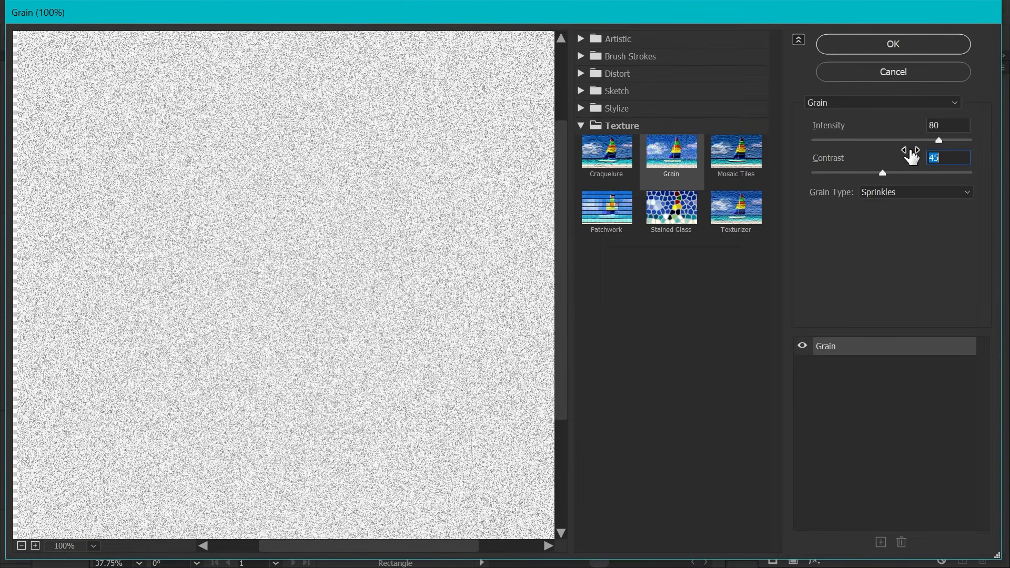
mouse_move(938, 141)
left_mouse_down()
mouse_move(900, 142)
mouse_move(937, 142)
left_mouse_up()
left_click_drag(884, 174, 891, 174)
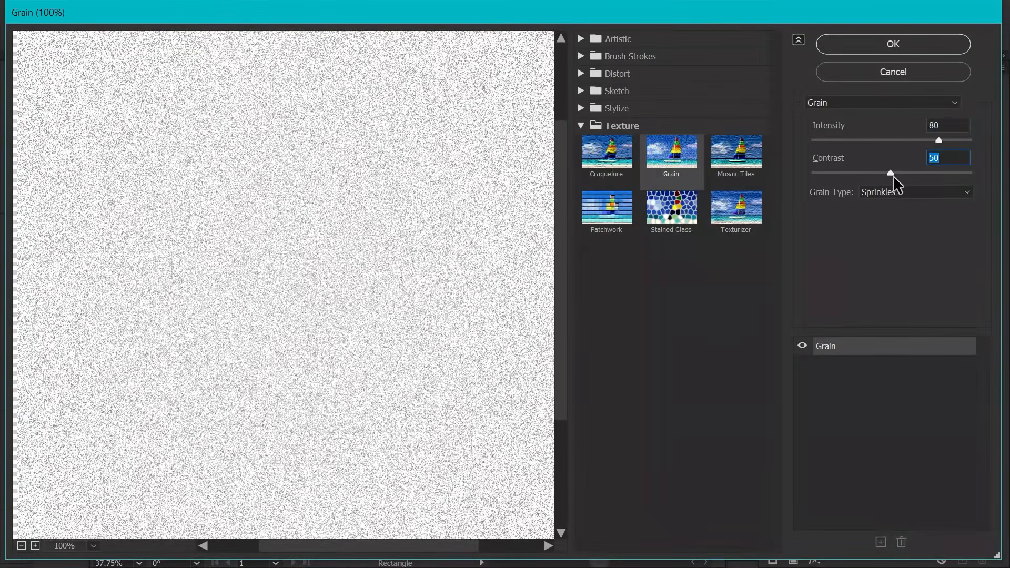
left_click(901, 194)
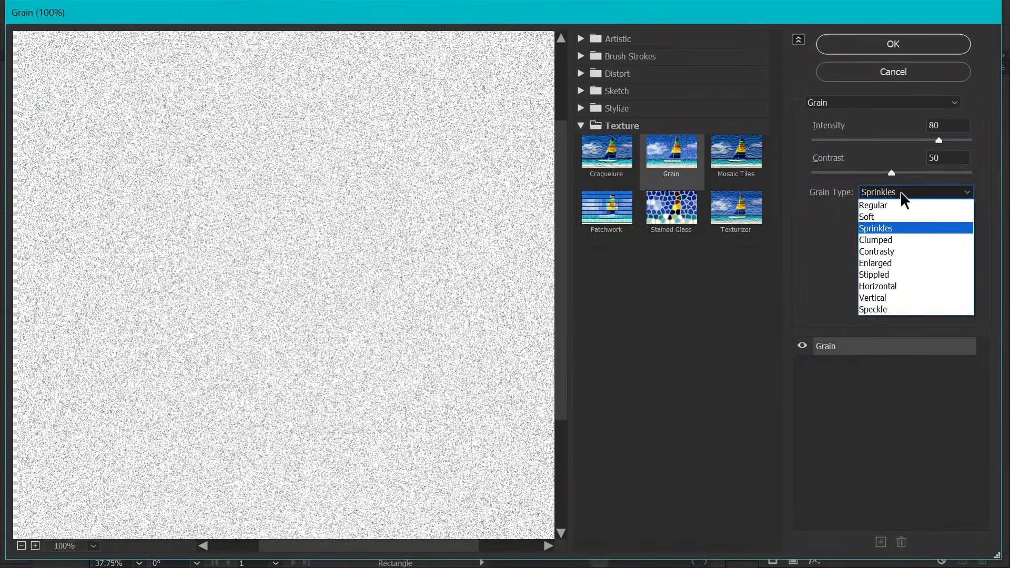
left_click(883, 274)
left_click(891, 195)
left_click(890, 231)
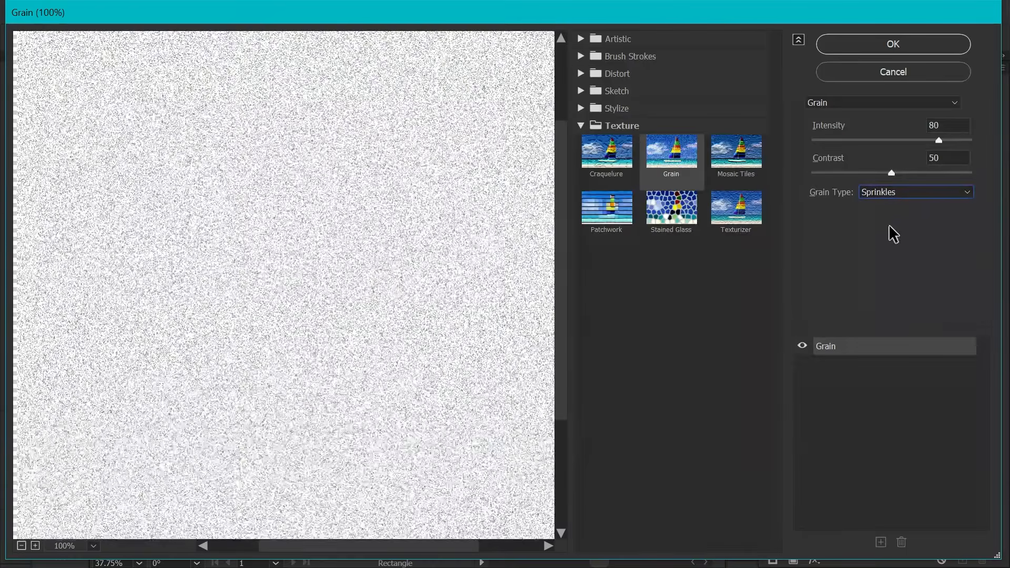
left_click(865, 48)
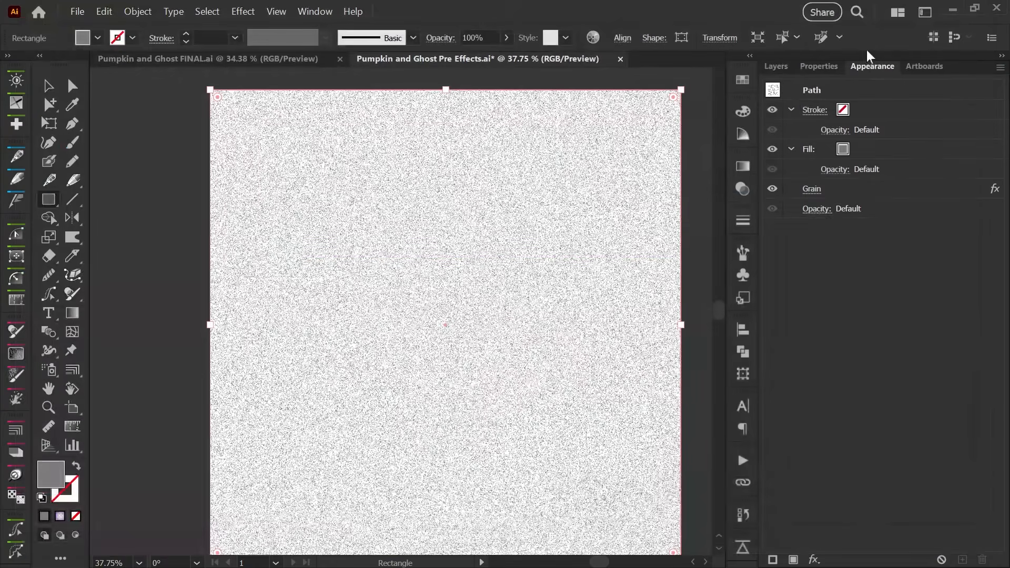
Set the grain rectangle's blending mode to Multiply.
left_click(777, 67)
left_click(742, 189)
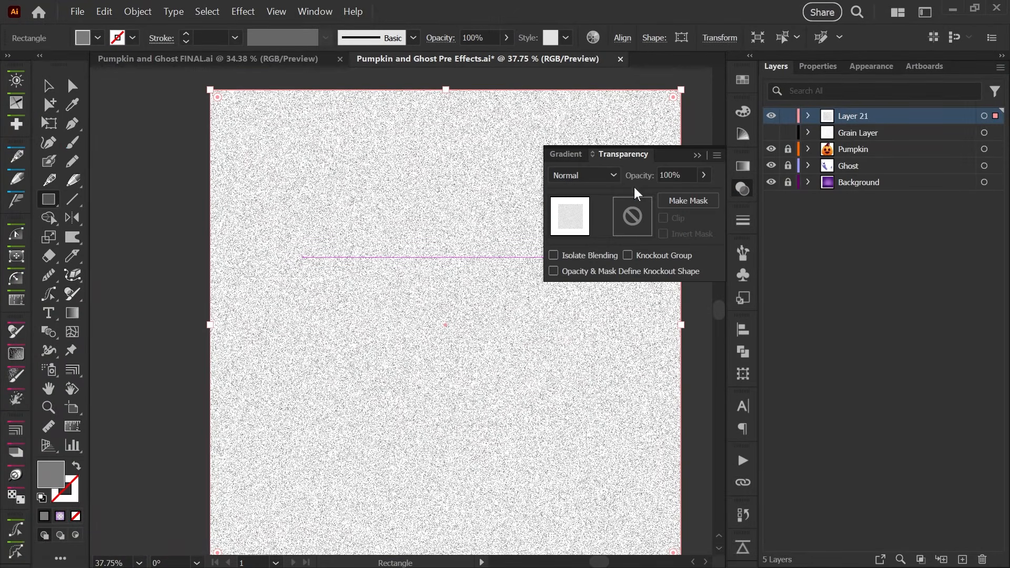
left_click(584, 176)
left_click(573, 228)
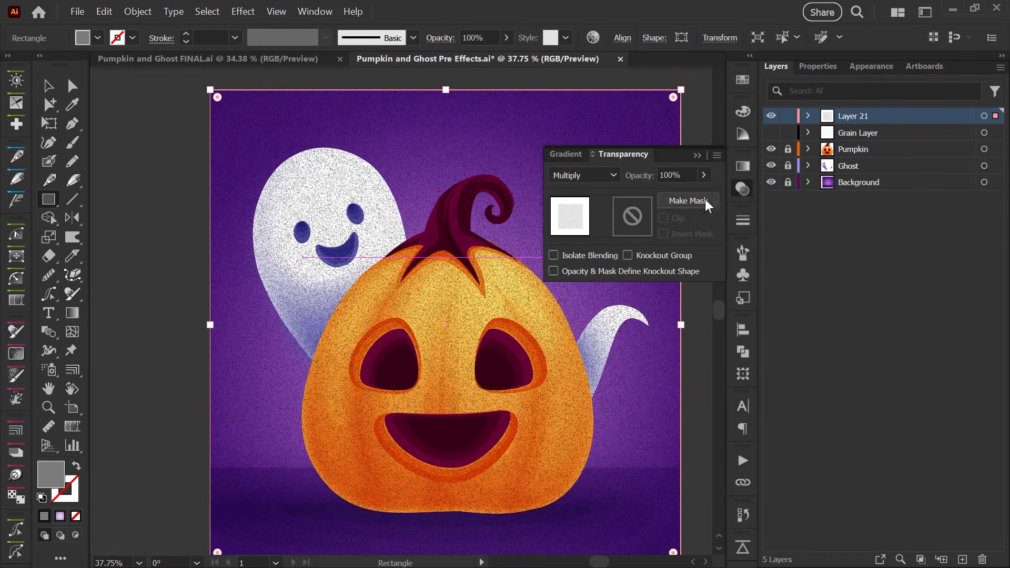
left_click(742, 189)
Reduce the grain rectangle's opacity to 38%.
key("v")
left_click_drag(674, 286, 649, 275)
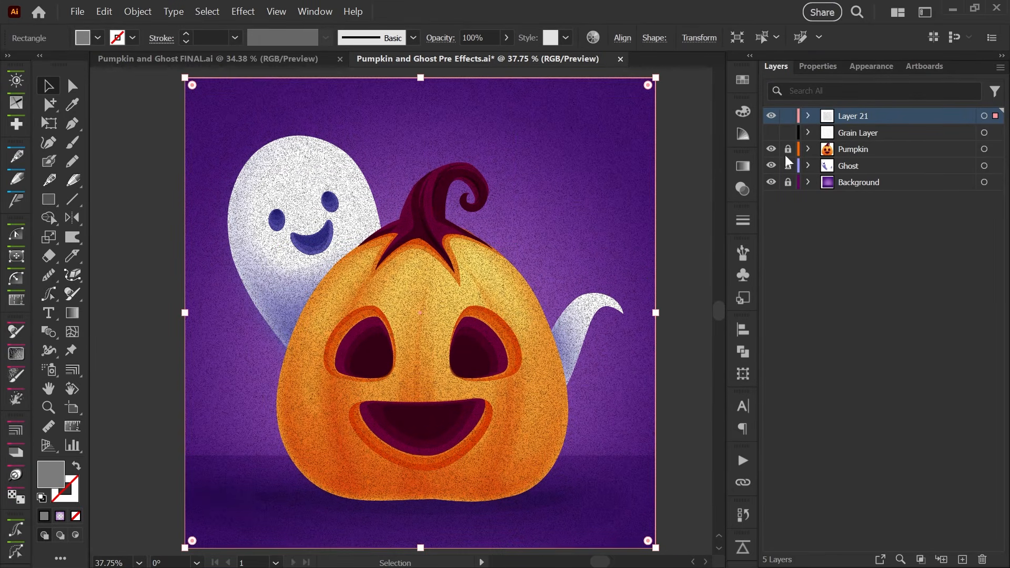
left_click(742, 189)
left_click(703, 175)
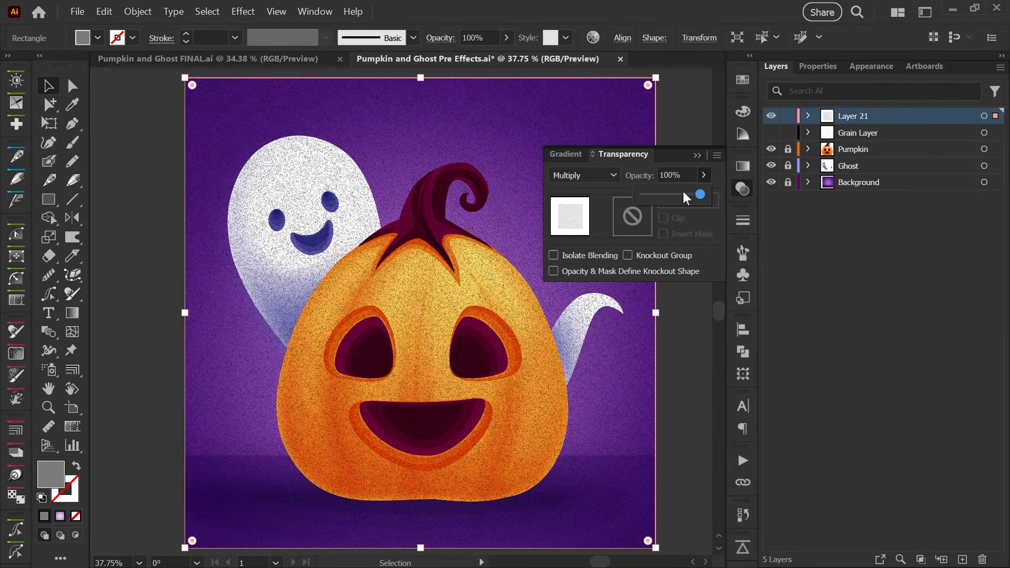
left_click(669, 194)
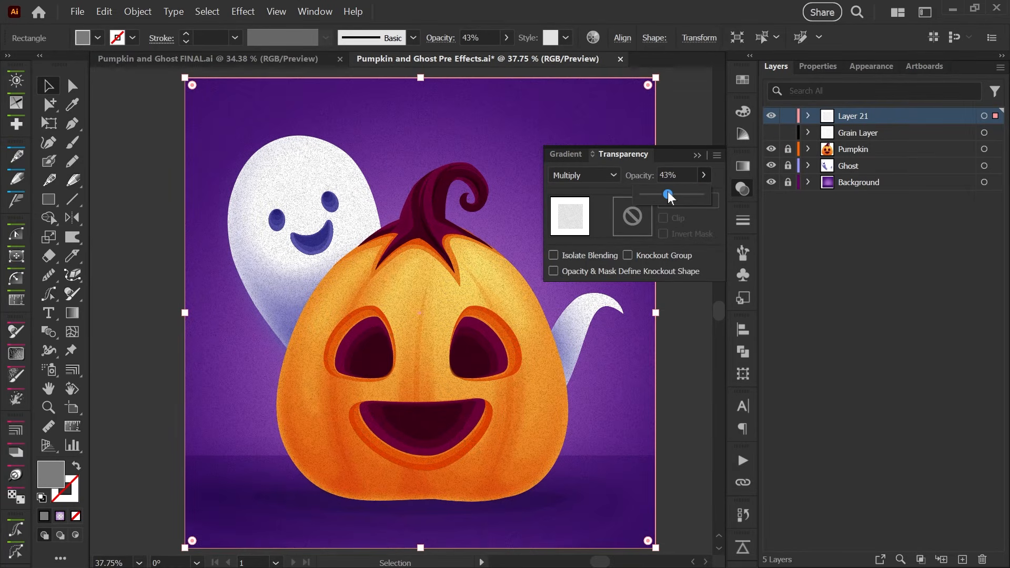
left_click_drag(668, 192, 664, 199)
left_click(746, 189)
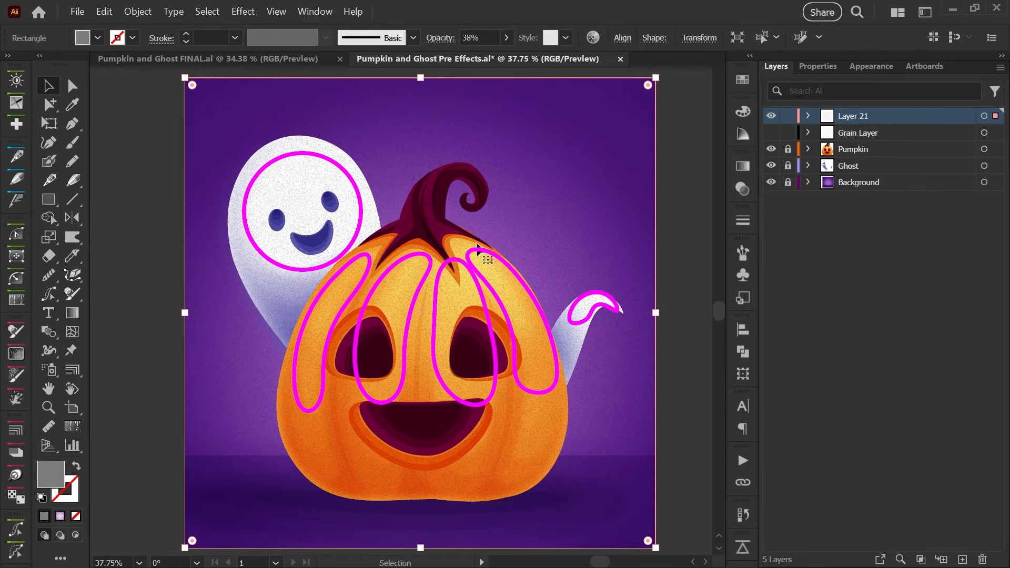
Make an opacity mask for the grain rectangle and switch from the artwork to editing the mask.
left_click(743, 190)
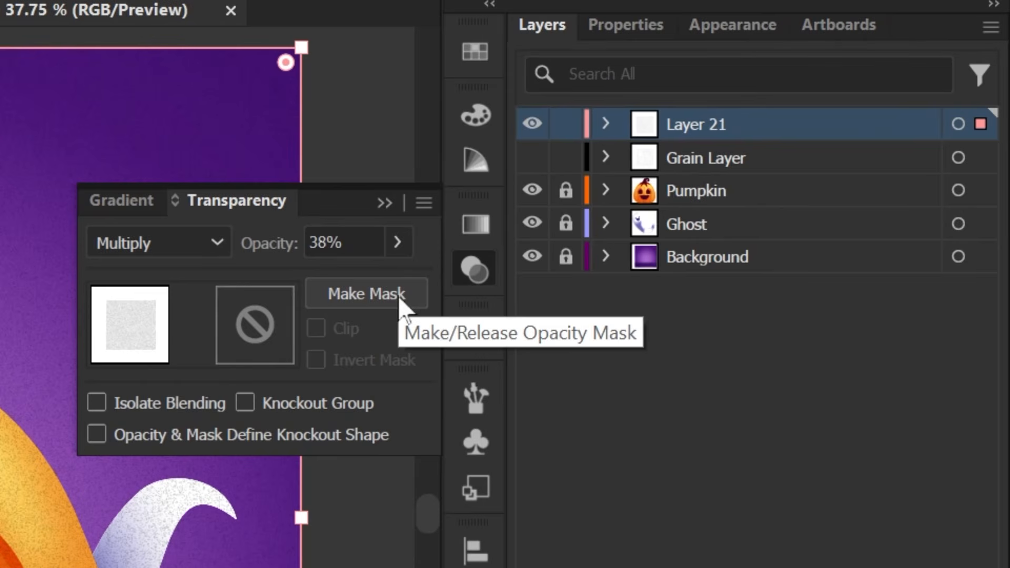
left_click(399, 297)
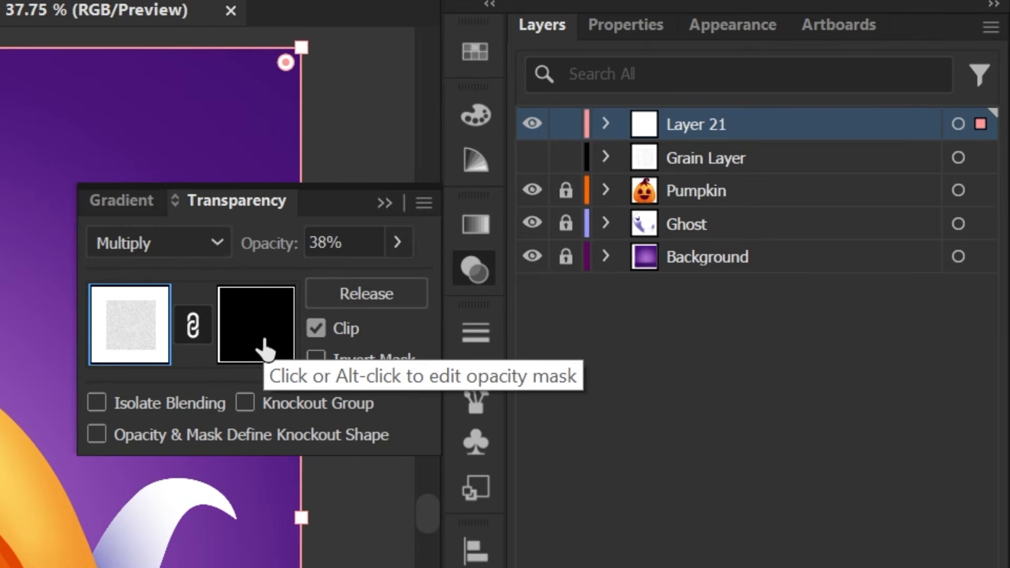
left_click(265, 350)
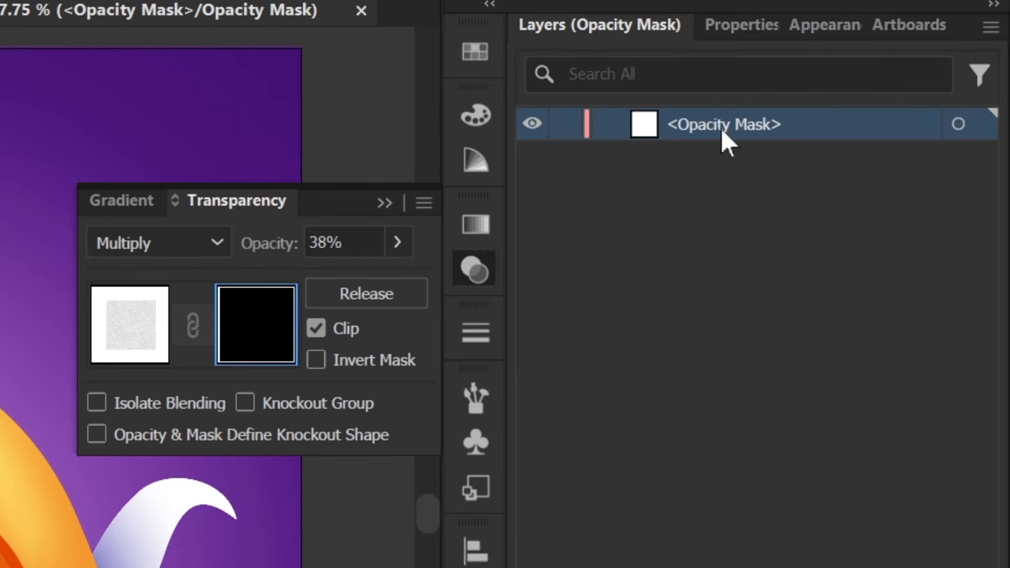
left_click(145, 358)
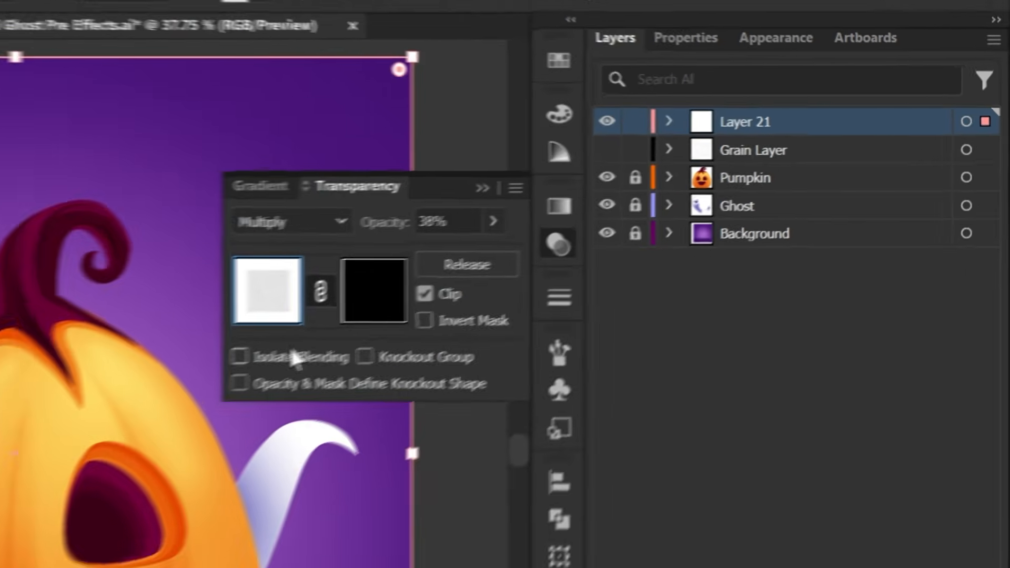
left_click(256, 324)
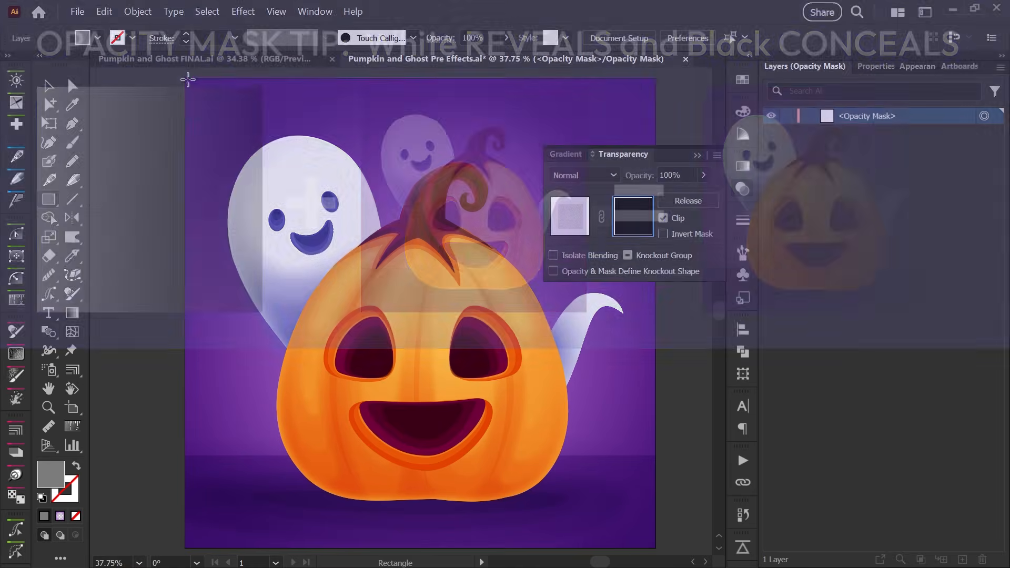
Draw a rectangle covering the whole artboard inside the opacity mask and fill it with white.
left_click_drag(184, 78, 657, 546)
left_click(741, 79)
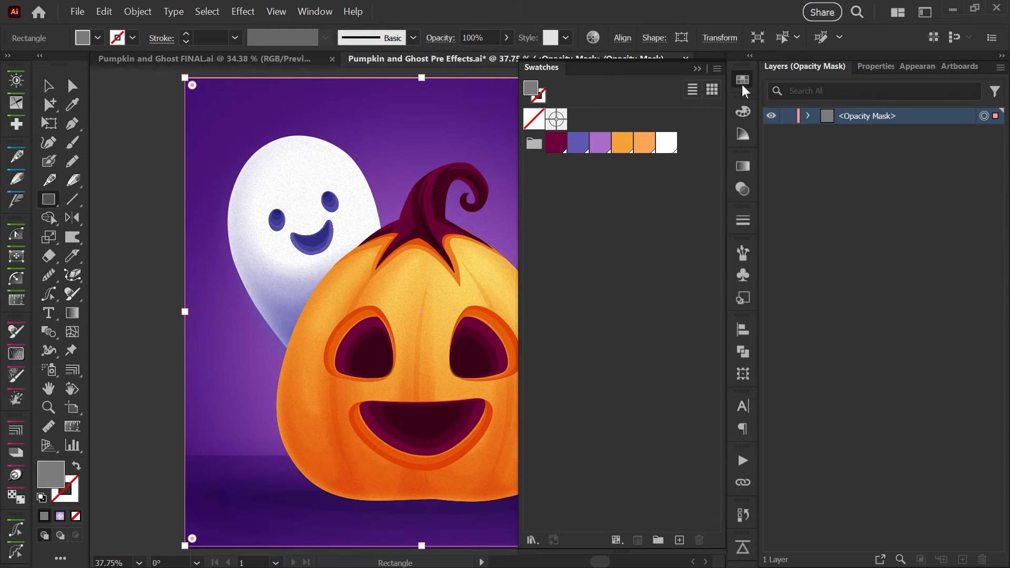
left_click(666, 142)
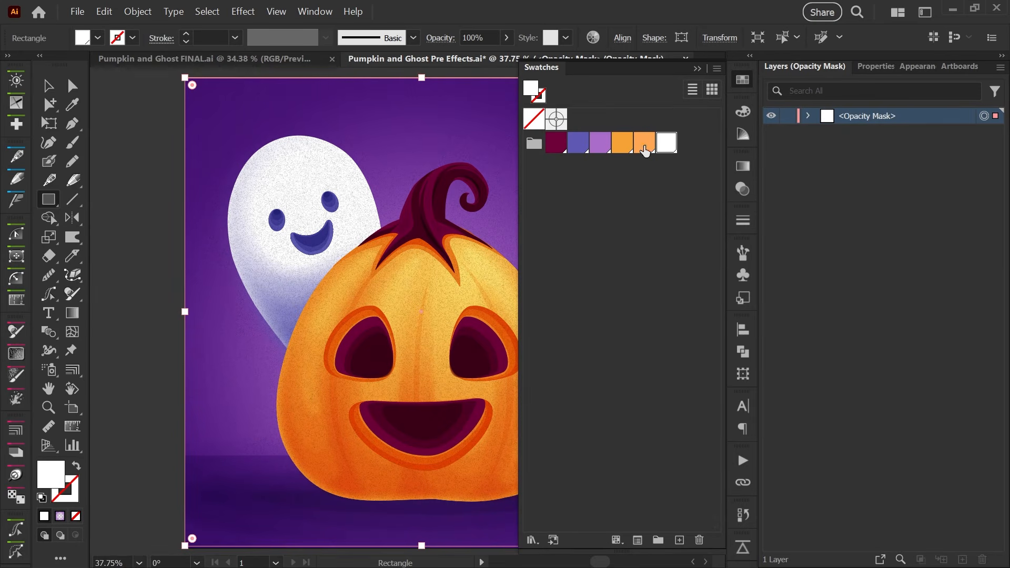
left_click(743, 79)
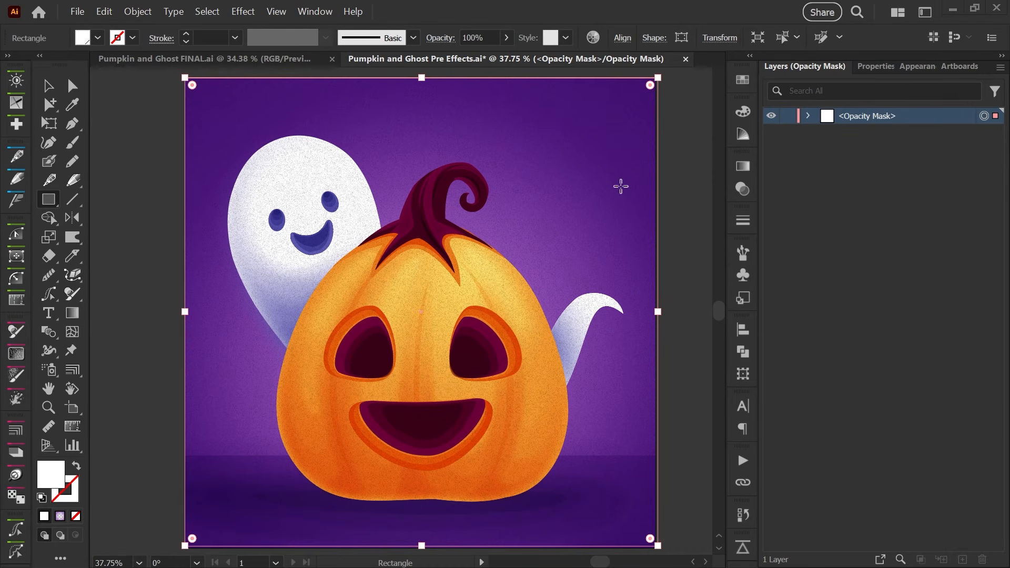
Deselect the white mask rectangle and set the fill colour for new shapes to black, 000000.
left_click(740, 83)
left_click(48, 85)
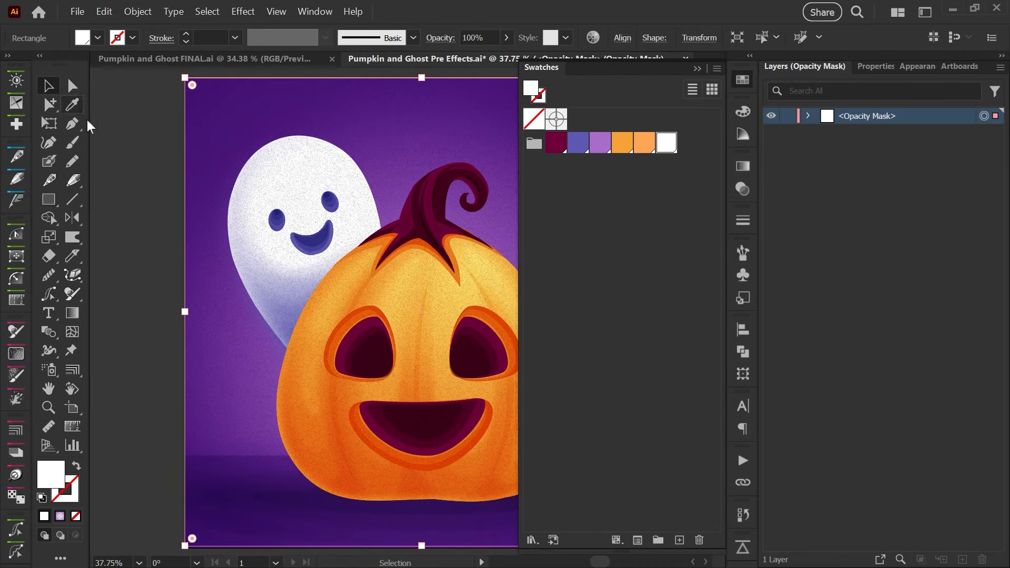
left_click(139, 171)
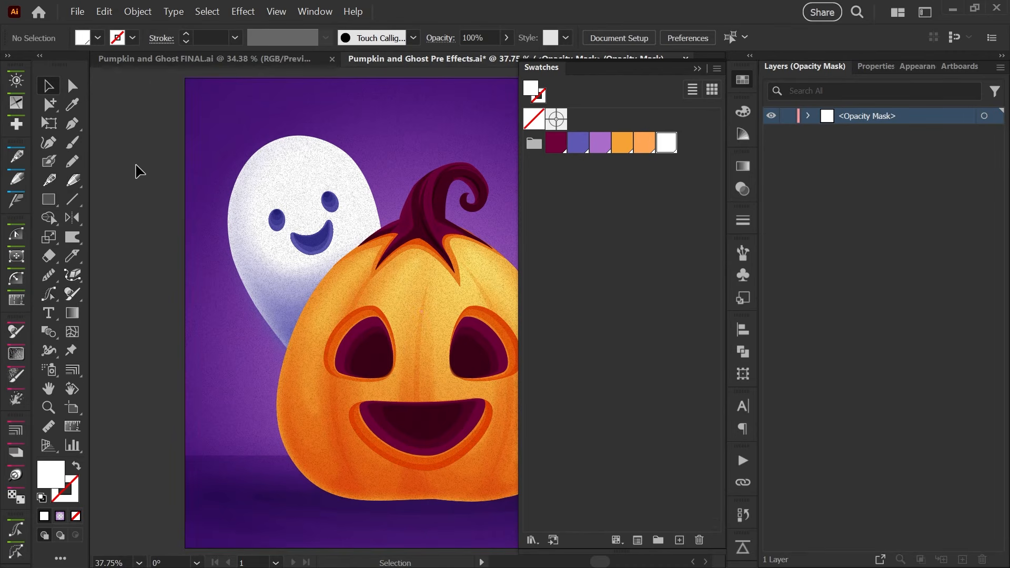
double_click(533, 95)
type("000000")
left_click(838, 134)
Draw a closed, rounded black shape around the ghost's face in the opacity mask with the Curvature tool.
key("shift+grave")
left_click(742, 80)
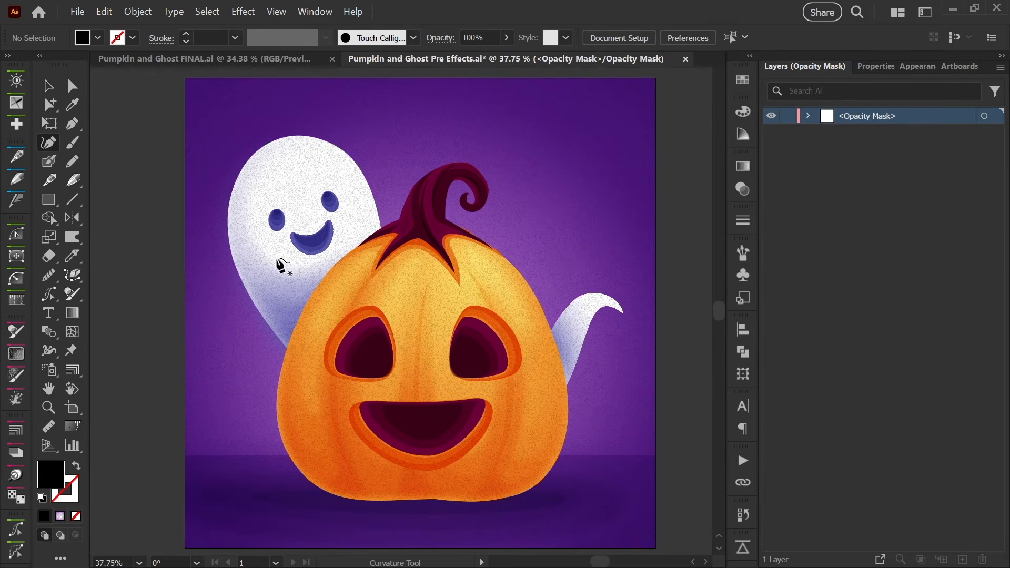
left_click(273, 267)
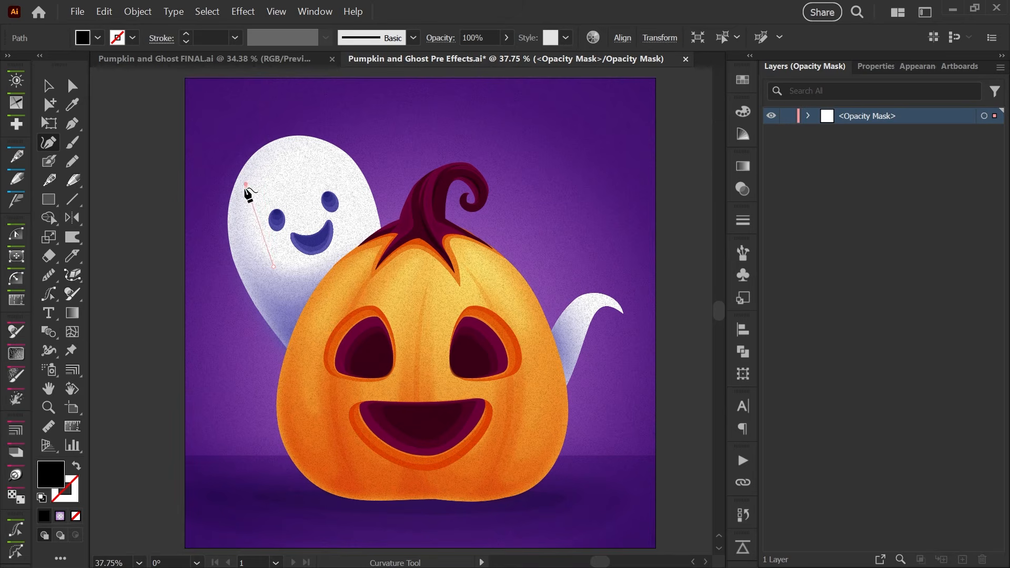
left_click(245, 190)
left_click(283, 150)
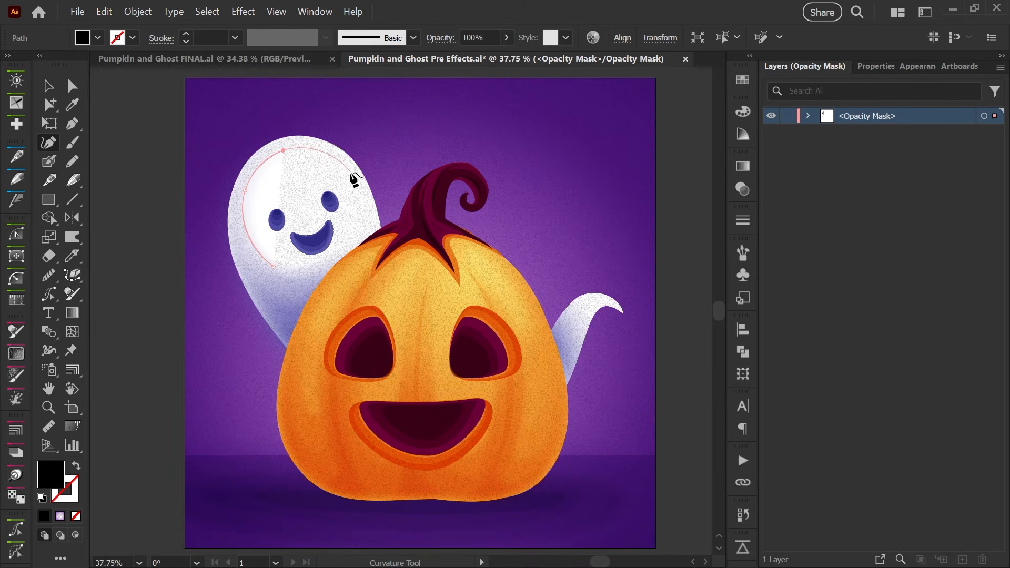
left_click(351, 174)
left_click(360, 231)
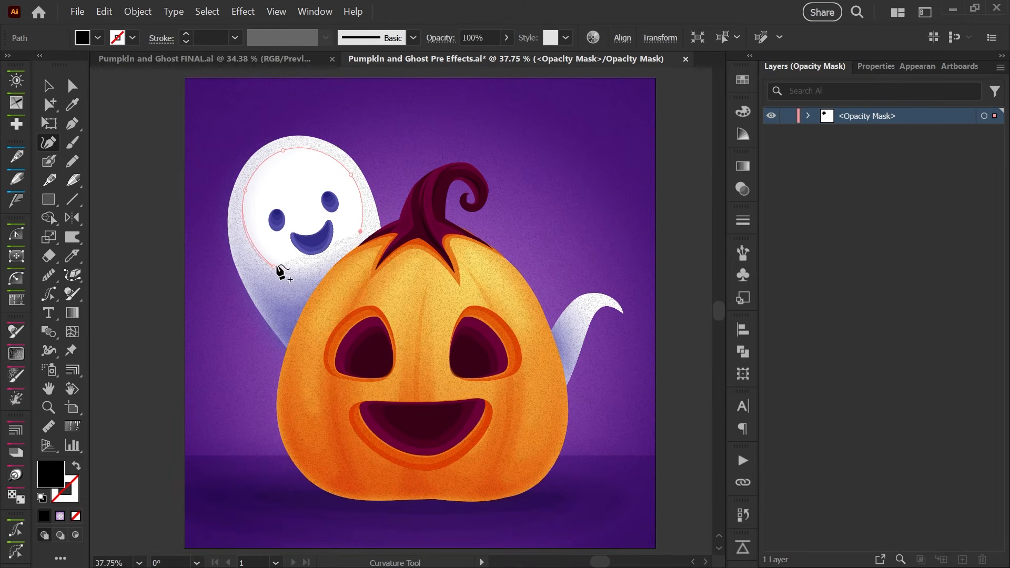
left_click(274, 266)
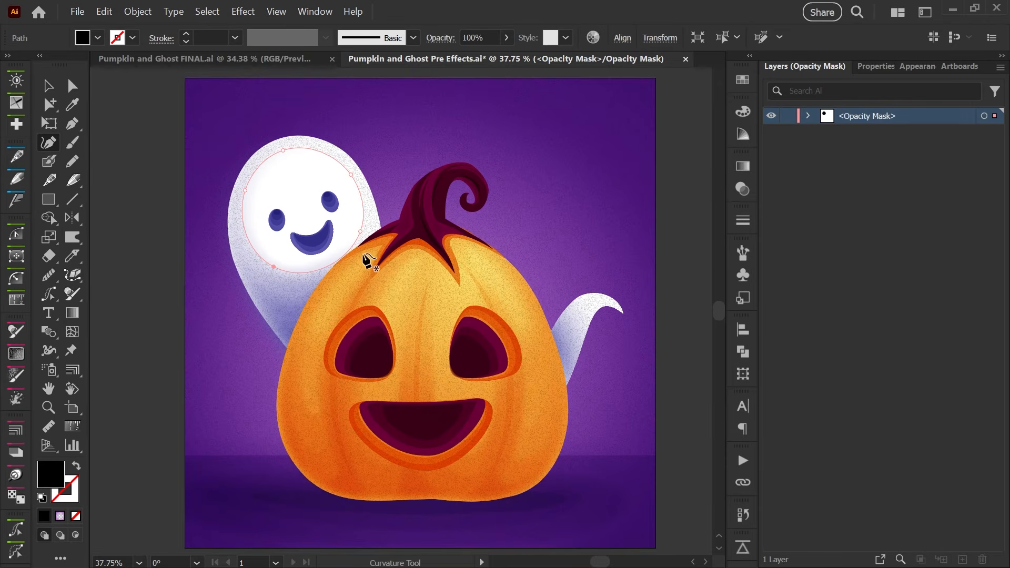
Draw a closed black shape over the pumpkin's outer left rib in the opacity mask with the Curvature tool and refine its inner edge.
left_click(371, 247)
left_click(314, 301)
left_click(290, 381)
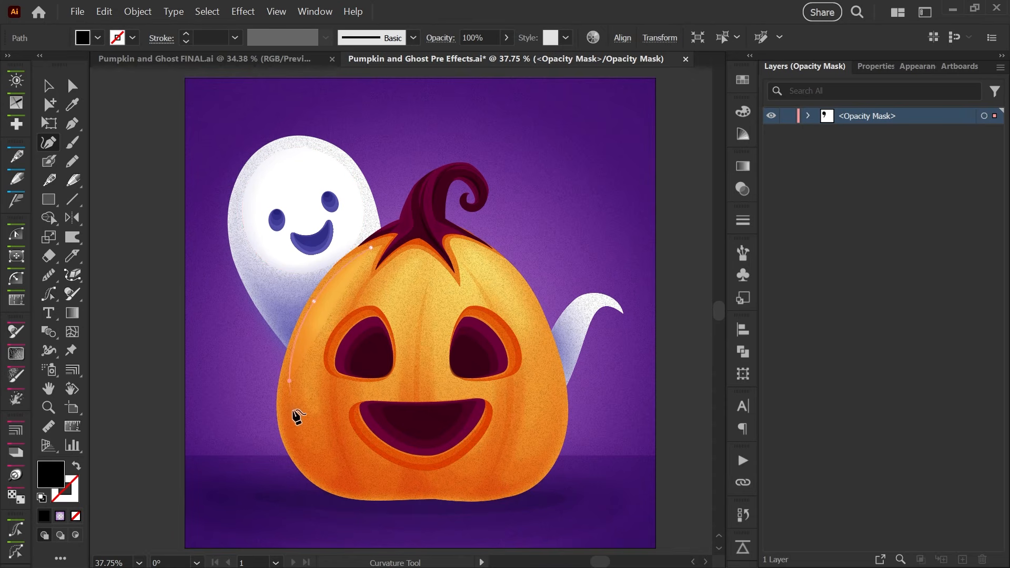
left_click(303, 422)
left_click(323, 383)
left_click(340, 314)
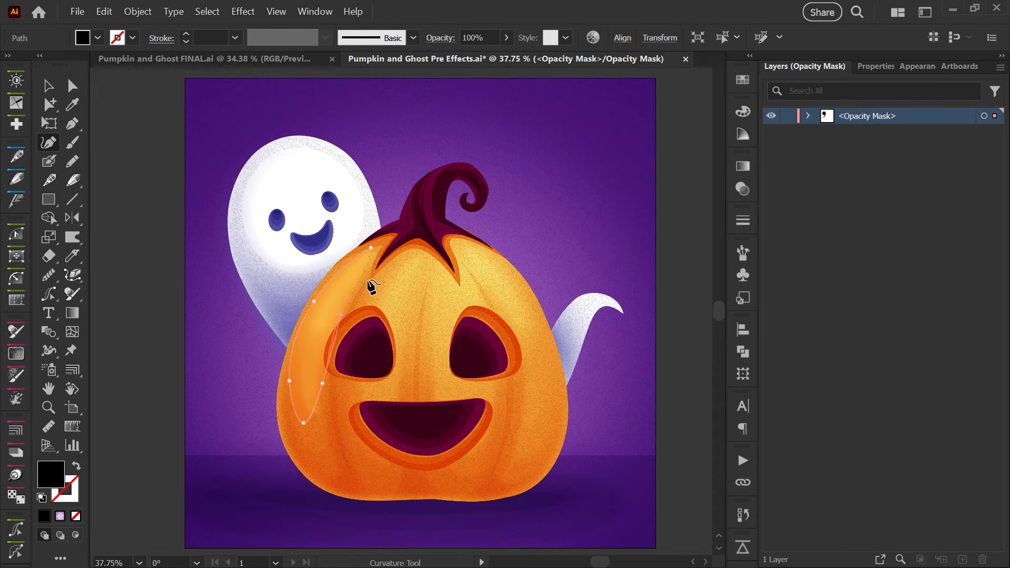
left_click(372, 247)
left_click_drag(321, 382, 317, 385)
left_click_drag(329, 352, 322, 356)
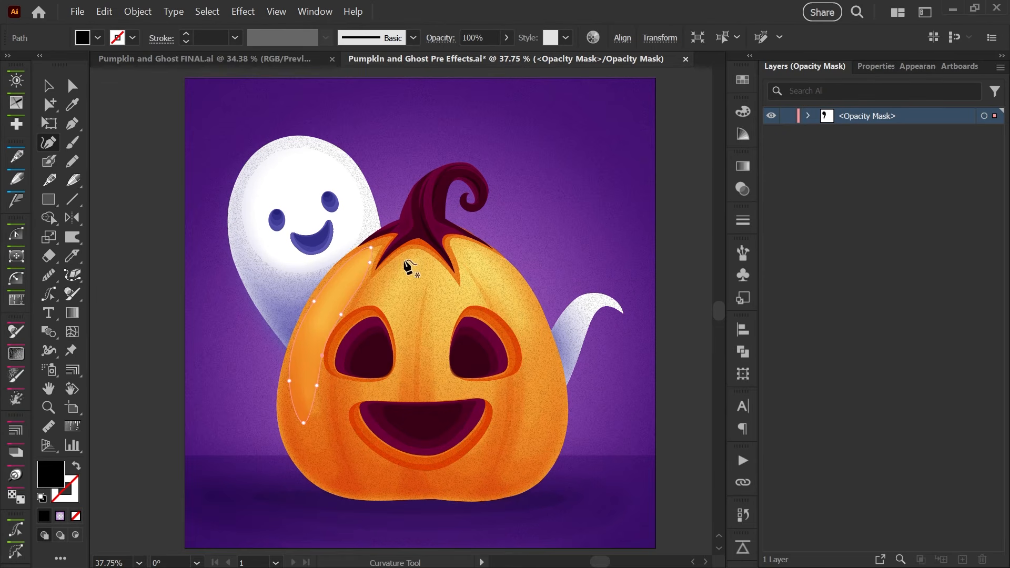
Draw a closed, curved black shape over the pumpkin's left-centre rib in the opacity mask and adjust its points to follow the rib.
left_click(407, 253)
left_click(350, 343)
left_click(351, 420)
left_click(402, 396)
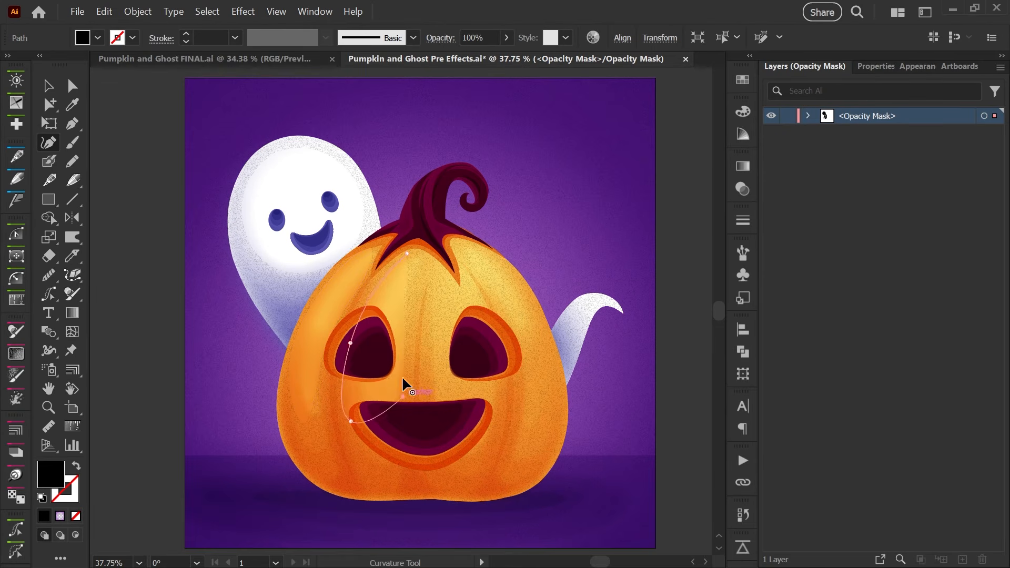
left_click(401, 337)
left_click(407, 254)
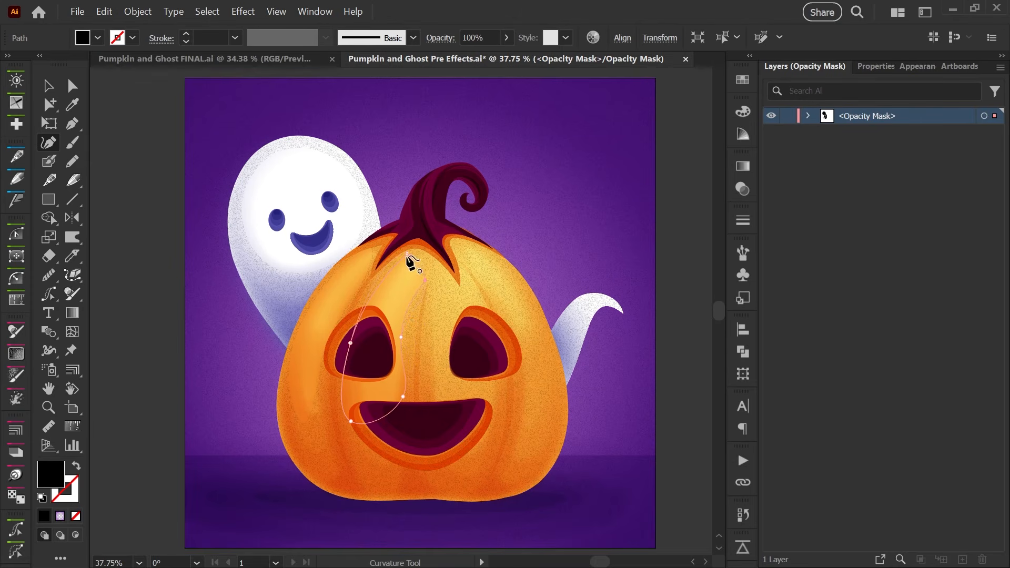
left_click_drag(401, 337, 413, 341)
left_click_drag(425, 280, 422, 273)
Draw a closed, curved black shape over the pumpkin's right-centre rib, around the right eye, in the opacity mask.
left_click(434, 270)
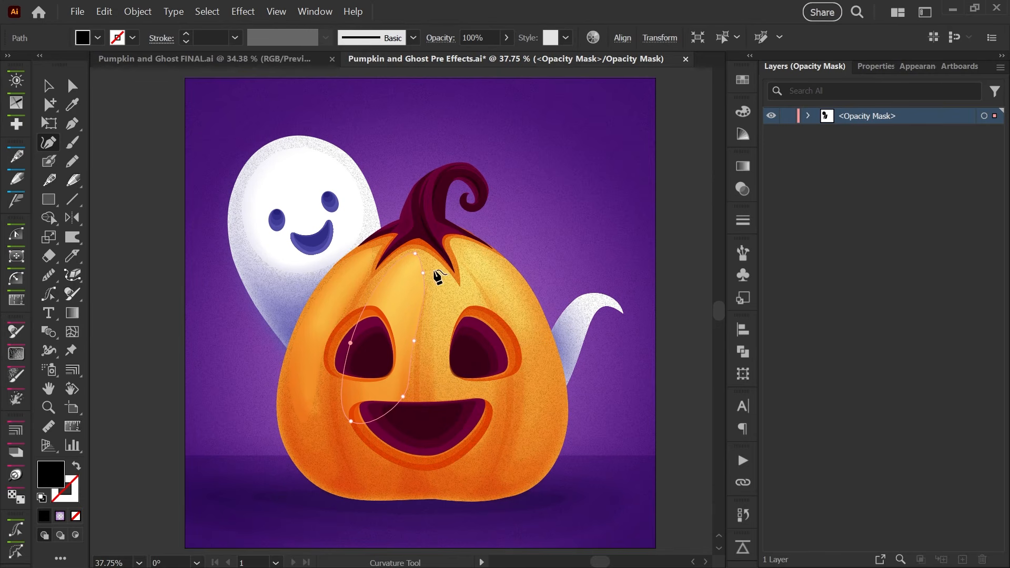
left_click(442, 384)
left_click(494, 405)
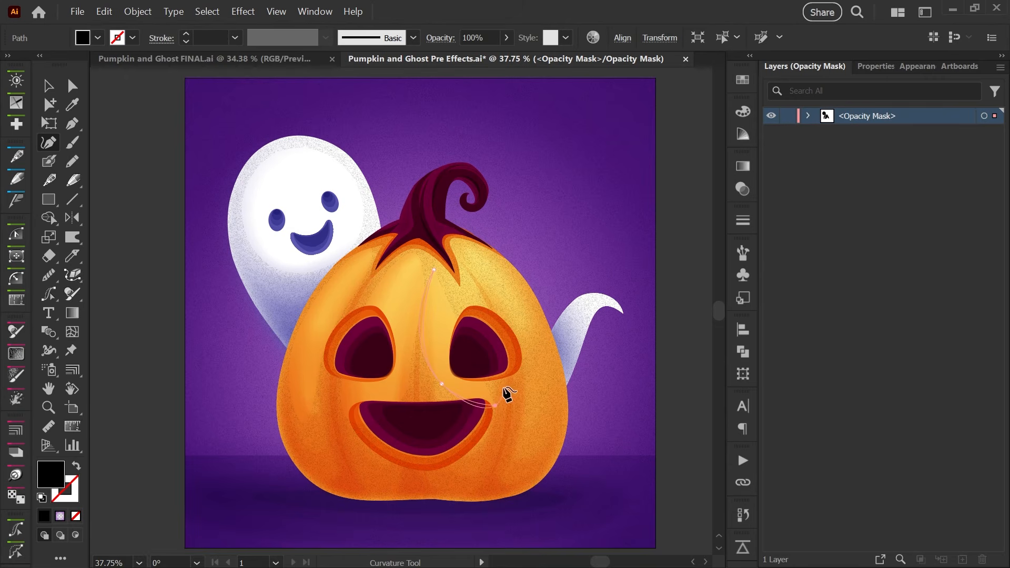
left_click(503, 387)
left_click(469, 284)
left_click(443, 258)
left_click(434, 270)
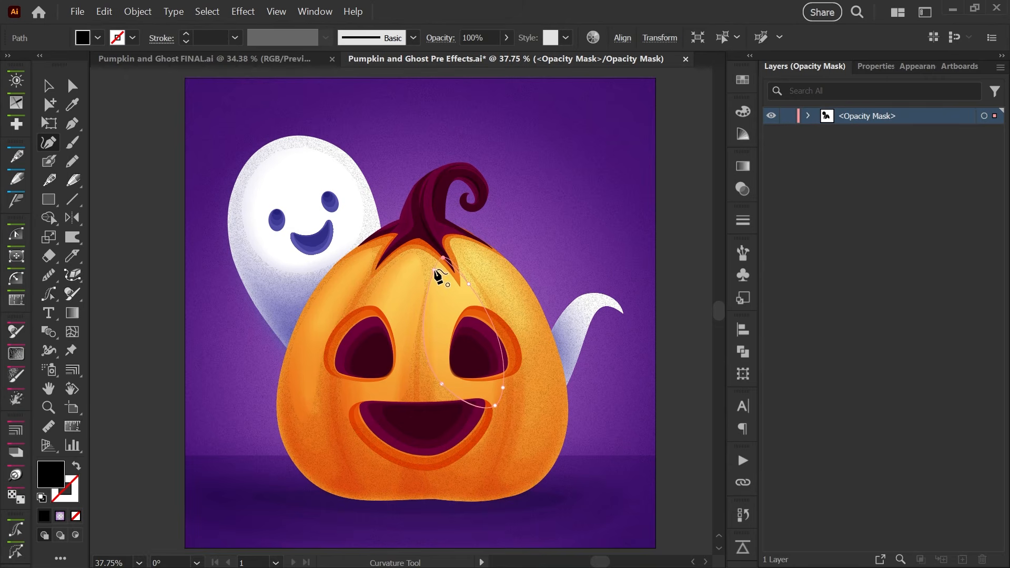
Draw a closed black shape over the pumpkin's outer right rib in the opacity mask and refine its points along the rib.
left_click(462, 255)
left_click(528, 370)
left_click(528, 431)
left_click(559, 400)
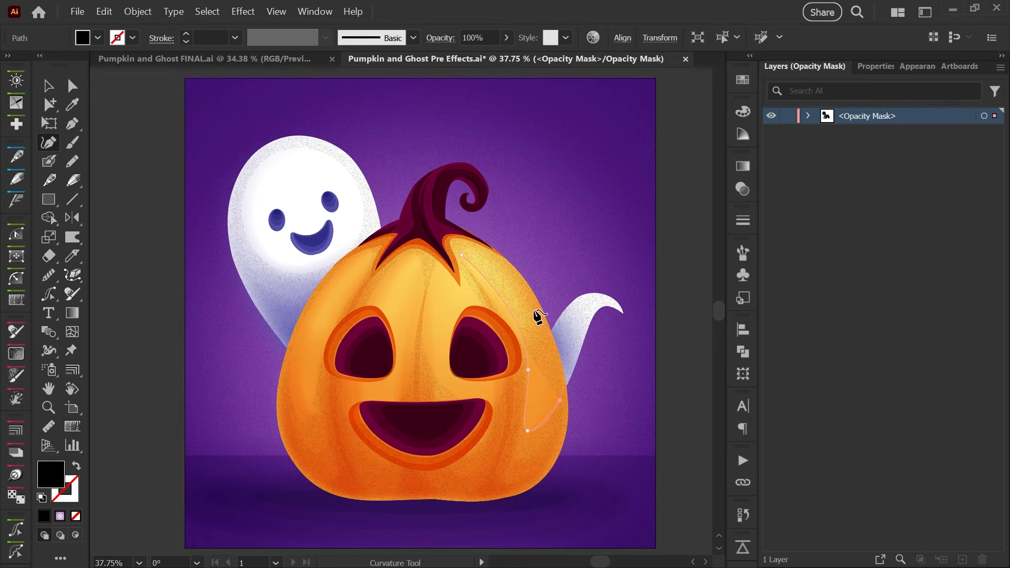
left_click(533, 305)
left_click(484, 250)
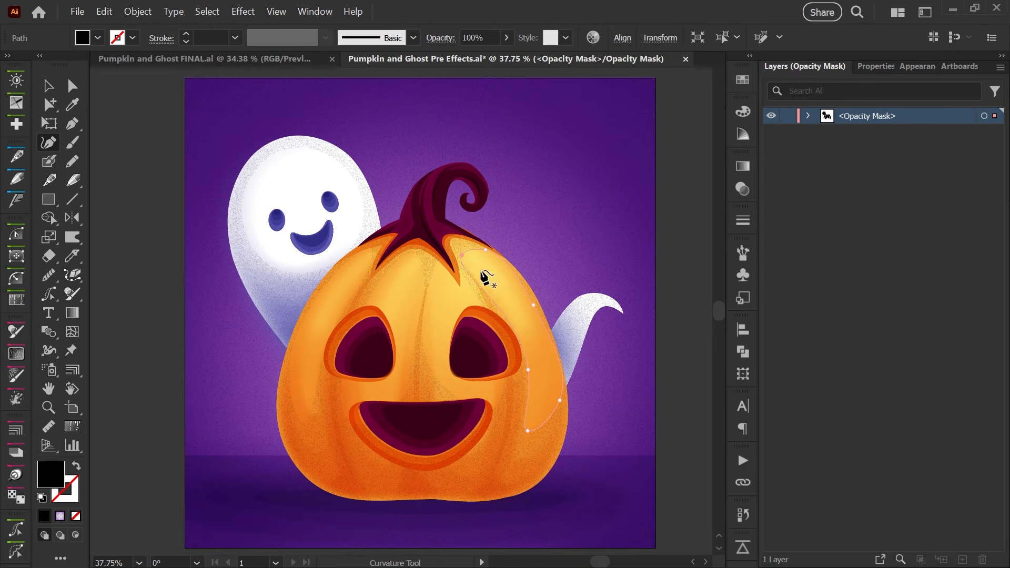
left_click(454, 244)
left_click_drag(534, 304, 534, 300)
left_click(528, 370)
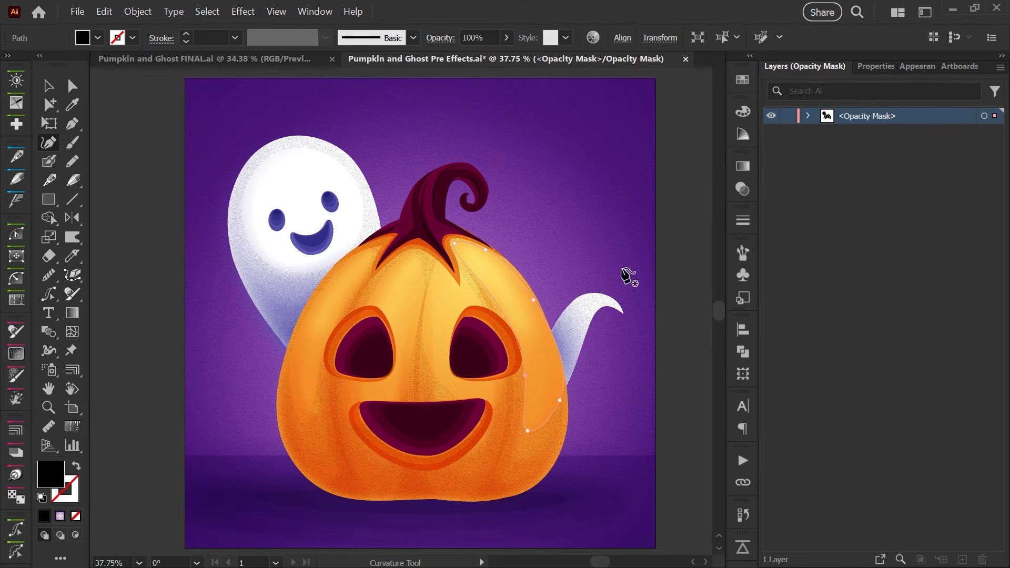
Draw a closed, curved black shape over the upper part of the ghost's tail in the opacity mask and deselect it.
left_click(618, 305)
left_click(588, 294)
left_click(563, 320)
left_click(575, 338)
left_click(618, 305)
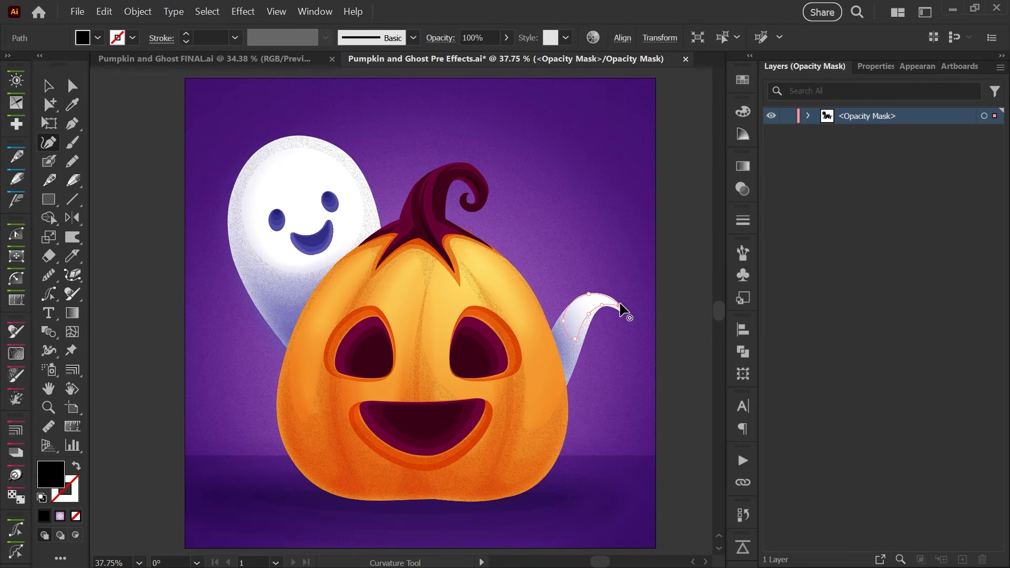
key("v")
left_click(152, 229)
Select everything in the opacity mask and lock the white rectangle, leaving only the six black shapes selected.
left_click(808, 115)
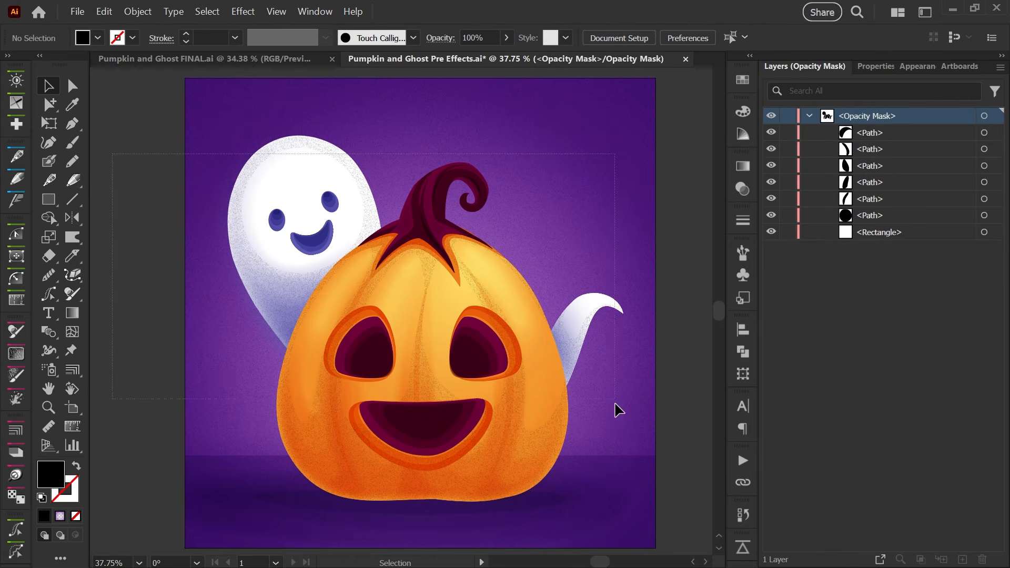
key("ctrl+a")
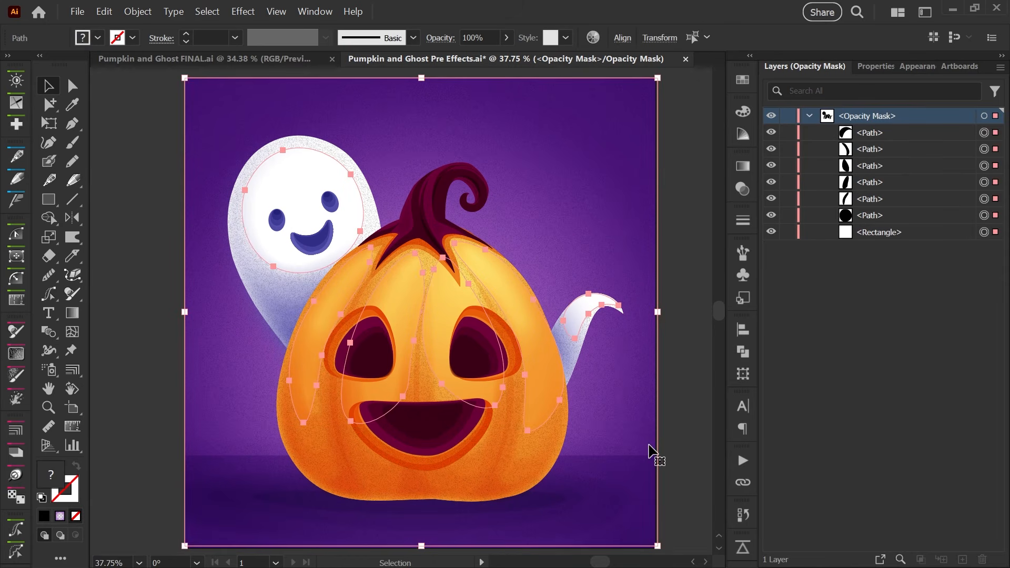
left_click(788, 232)
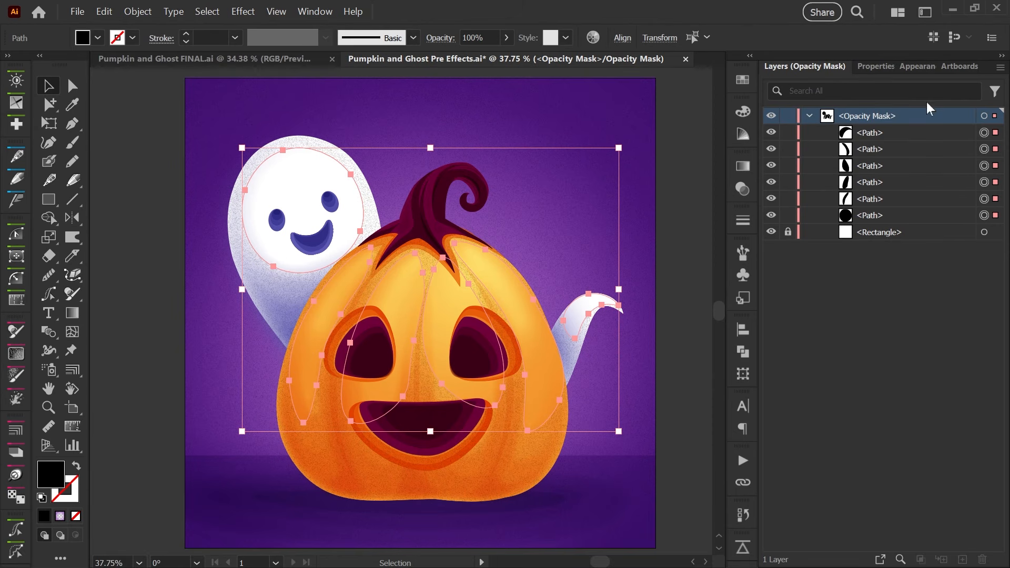
Apply a Feather effect with a 30 px radius to the selected black mask shapes and deselect them.
left_click(917, 66)
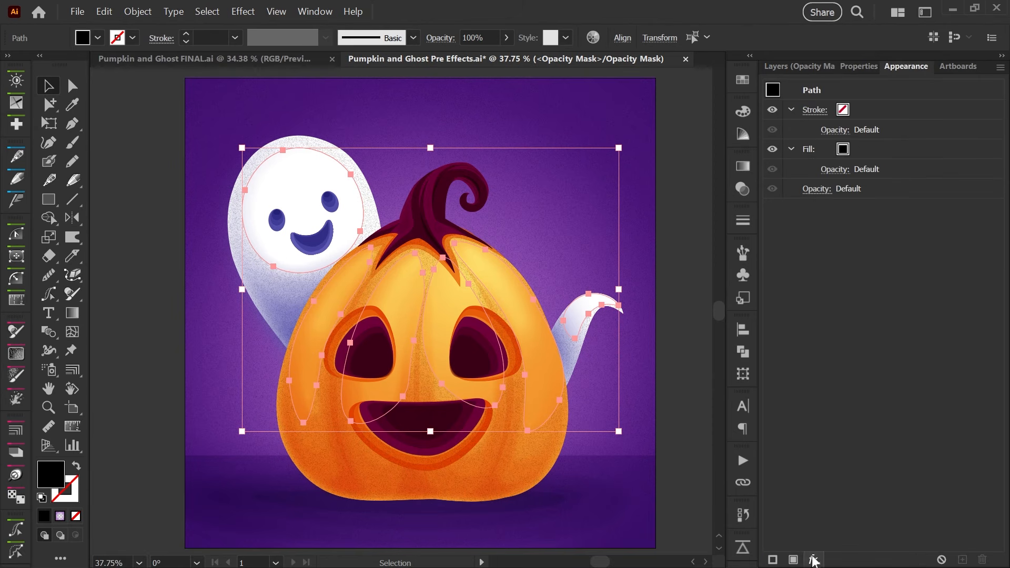
left_click(813, 559)
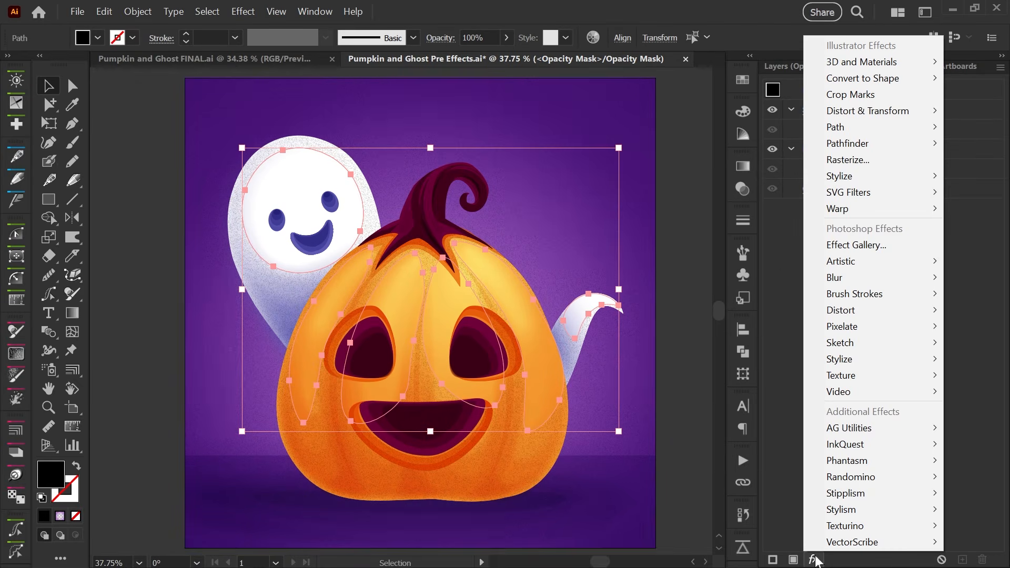
mouse_move(869, 179)
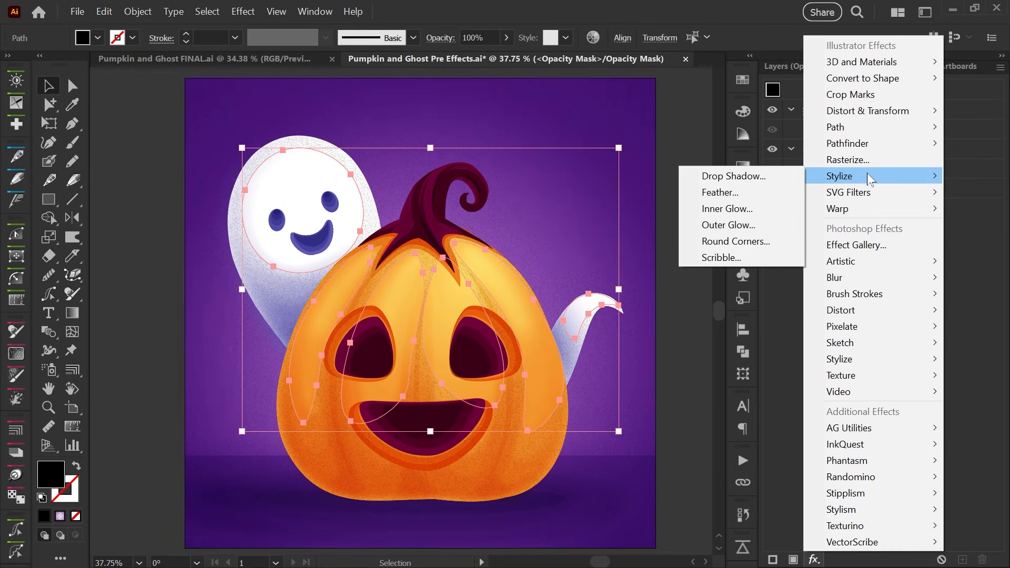
left_click(719, 194)
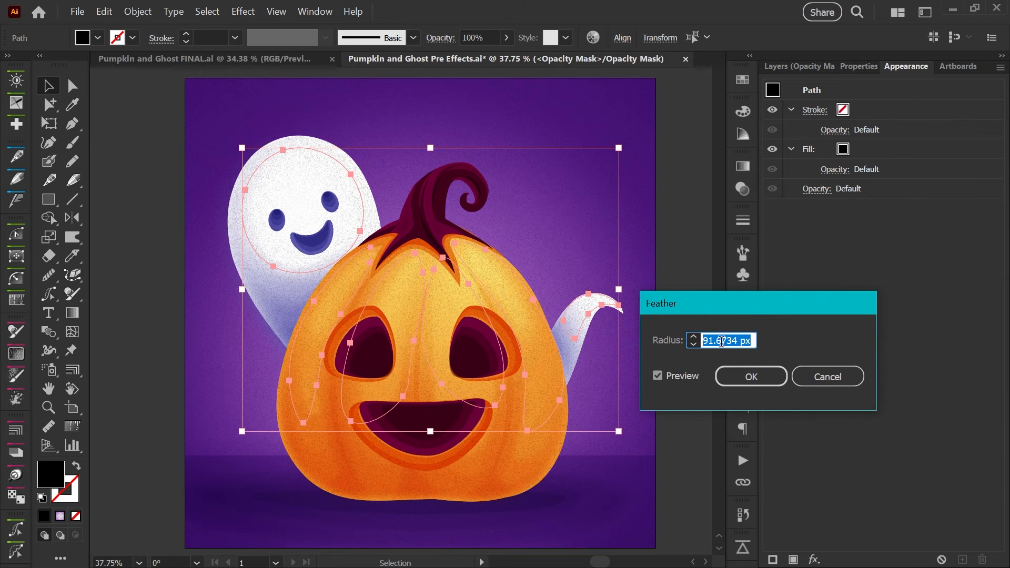
type("30")
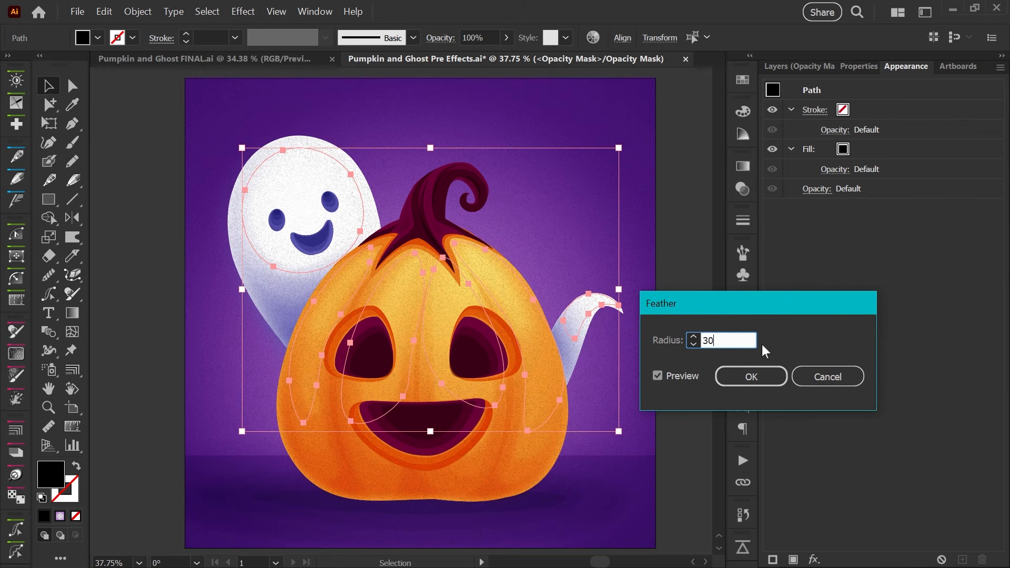
left_click(657, 376)
left_click(659, 378)
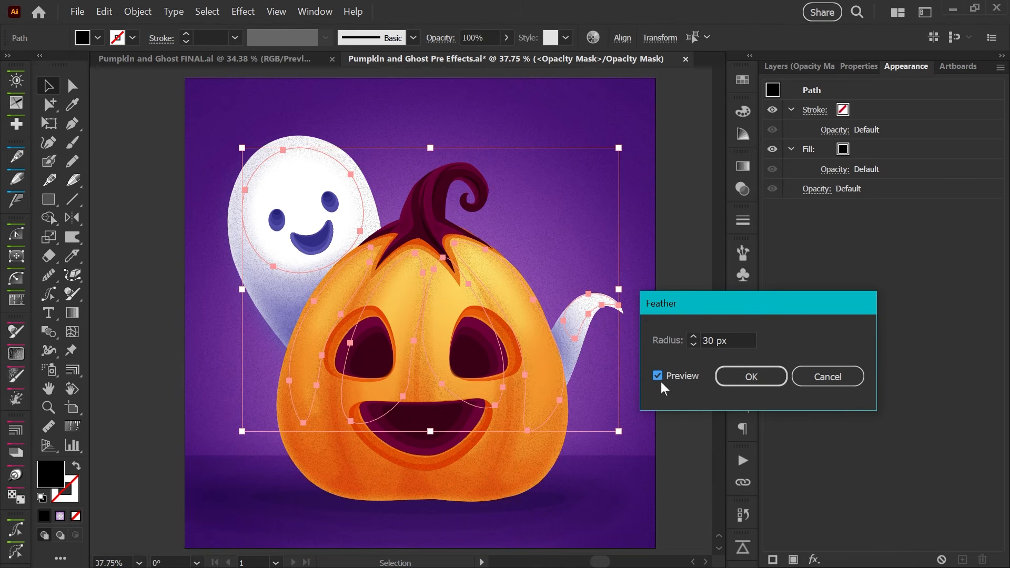
left_click(747, 375)
left_click(685, 401)
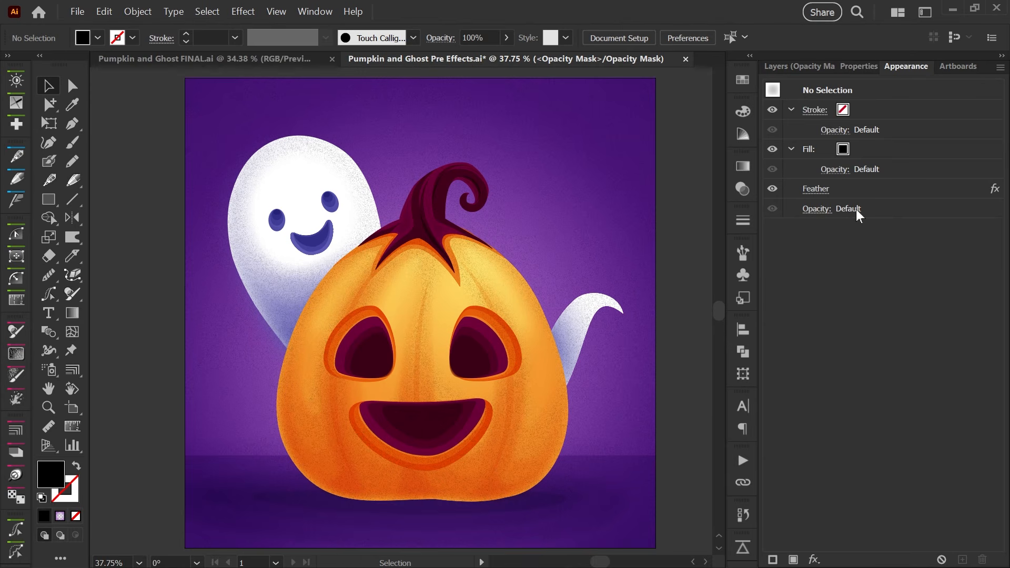
Save the document and stop editing the opacity mask to return to the grain rectangle's artwork.
key("ctrl+s")
key("h")
left_click(772, 66)
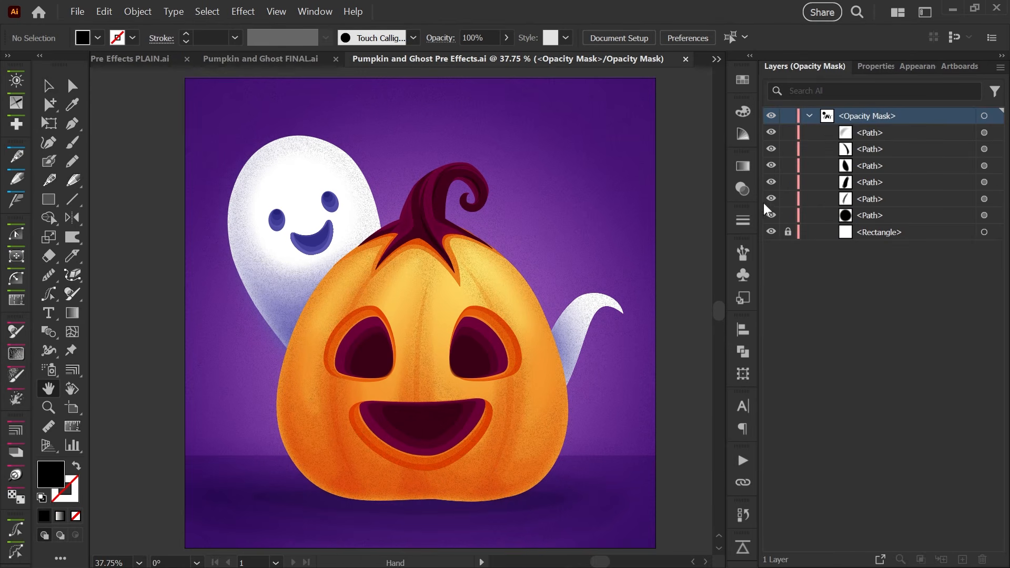
left_click(743, 189)
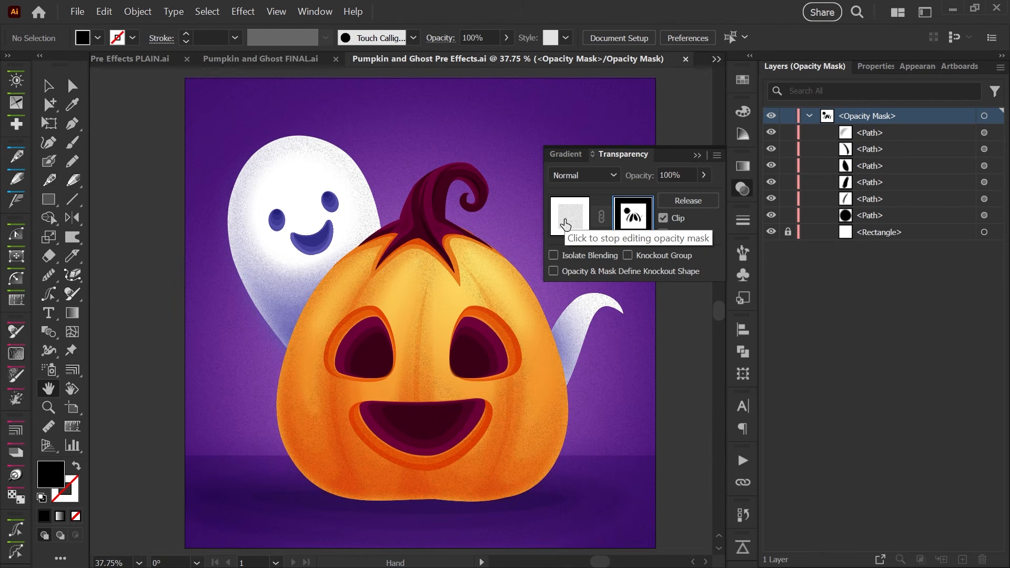
left_click(565, 225)
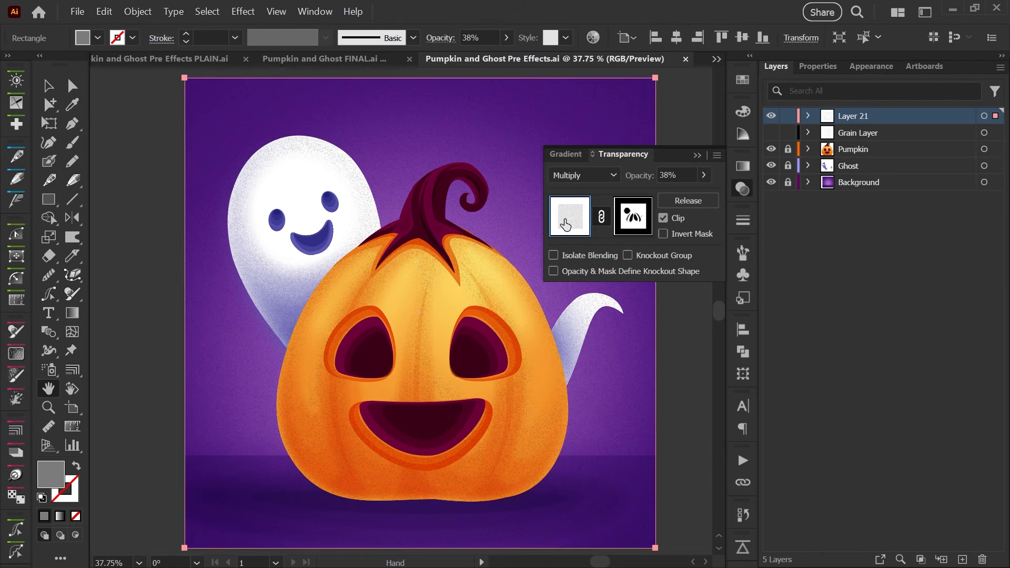
left_click(742, 188)
Hide Layer 21 and show the Grain Layer in its place.
left_click(771, 115)
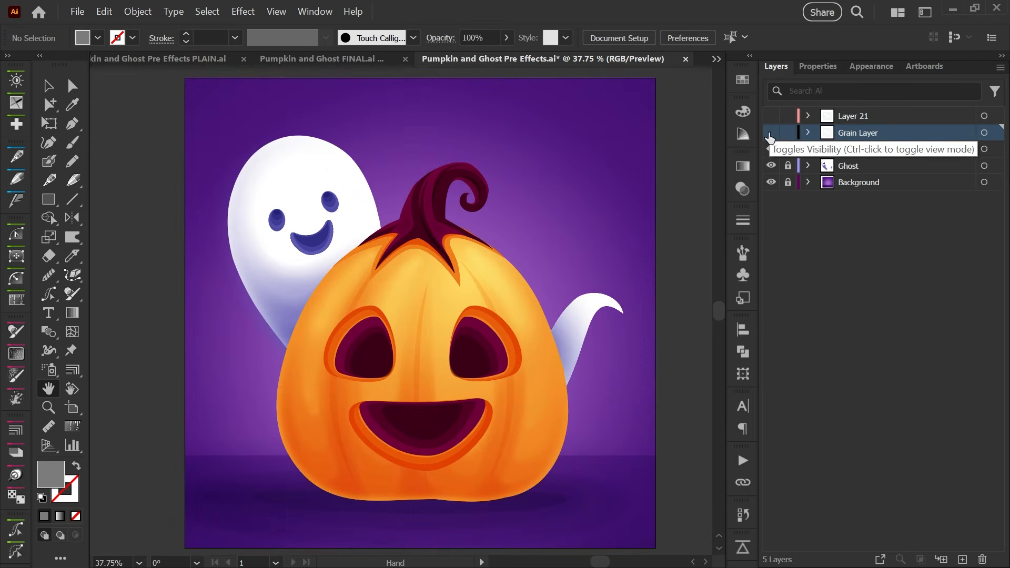
left_click(770, 132)
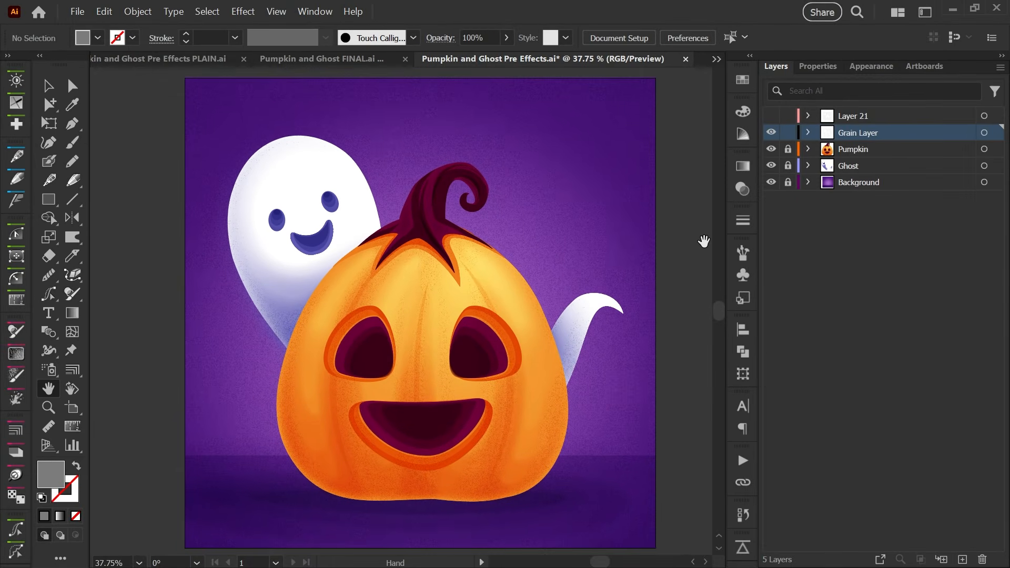
Inspect the artwork's paths in outline view and compare the Pre Effects PLAIN and FINAL versions of the illustration.
key("v")
key("ctrl+y")
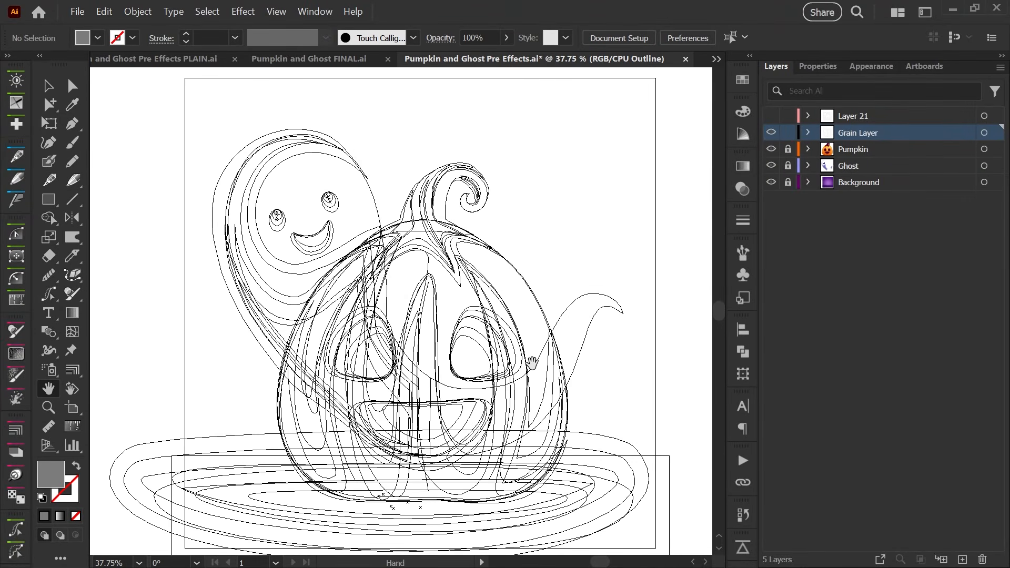
key("ctrl+y")
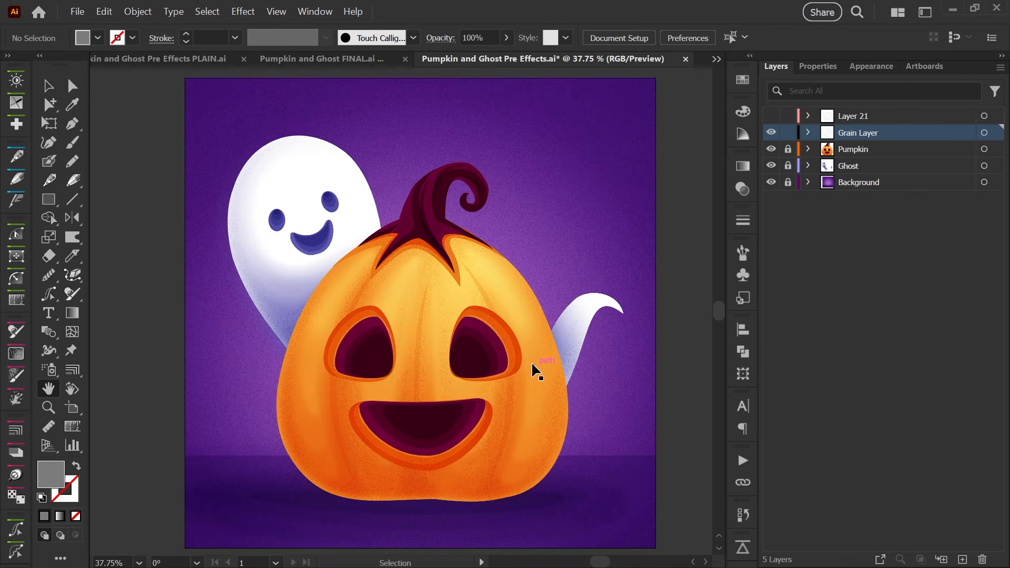
left_click(154, 54)
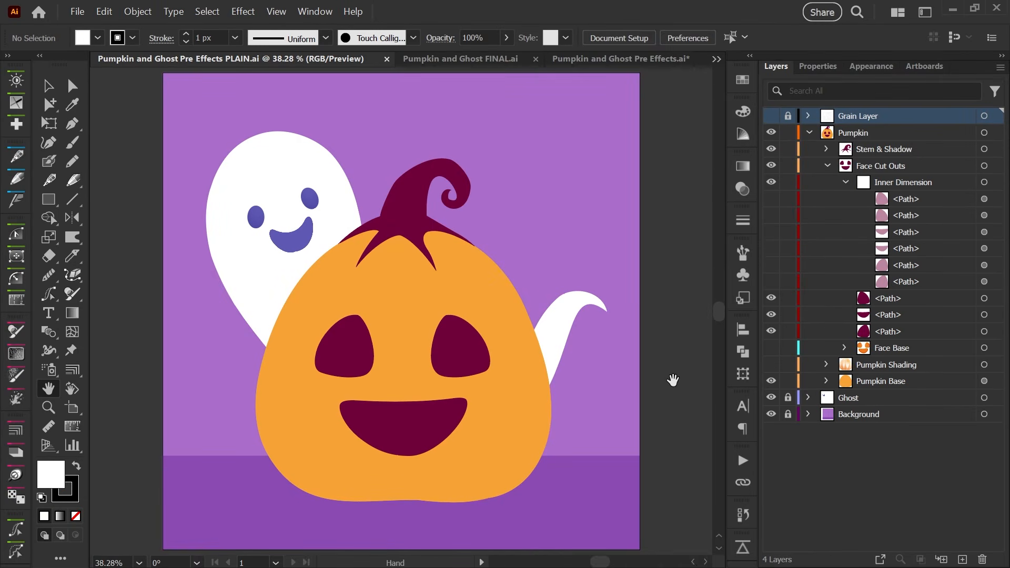
left_click(507, 60)
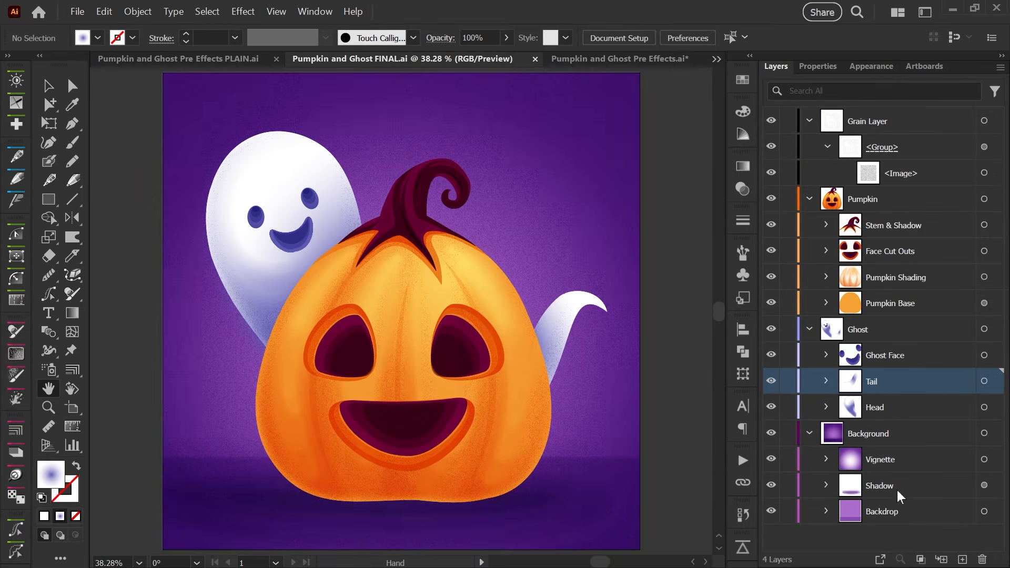